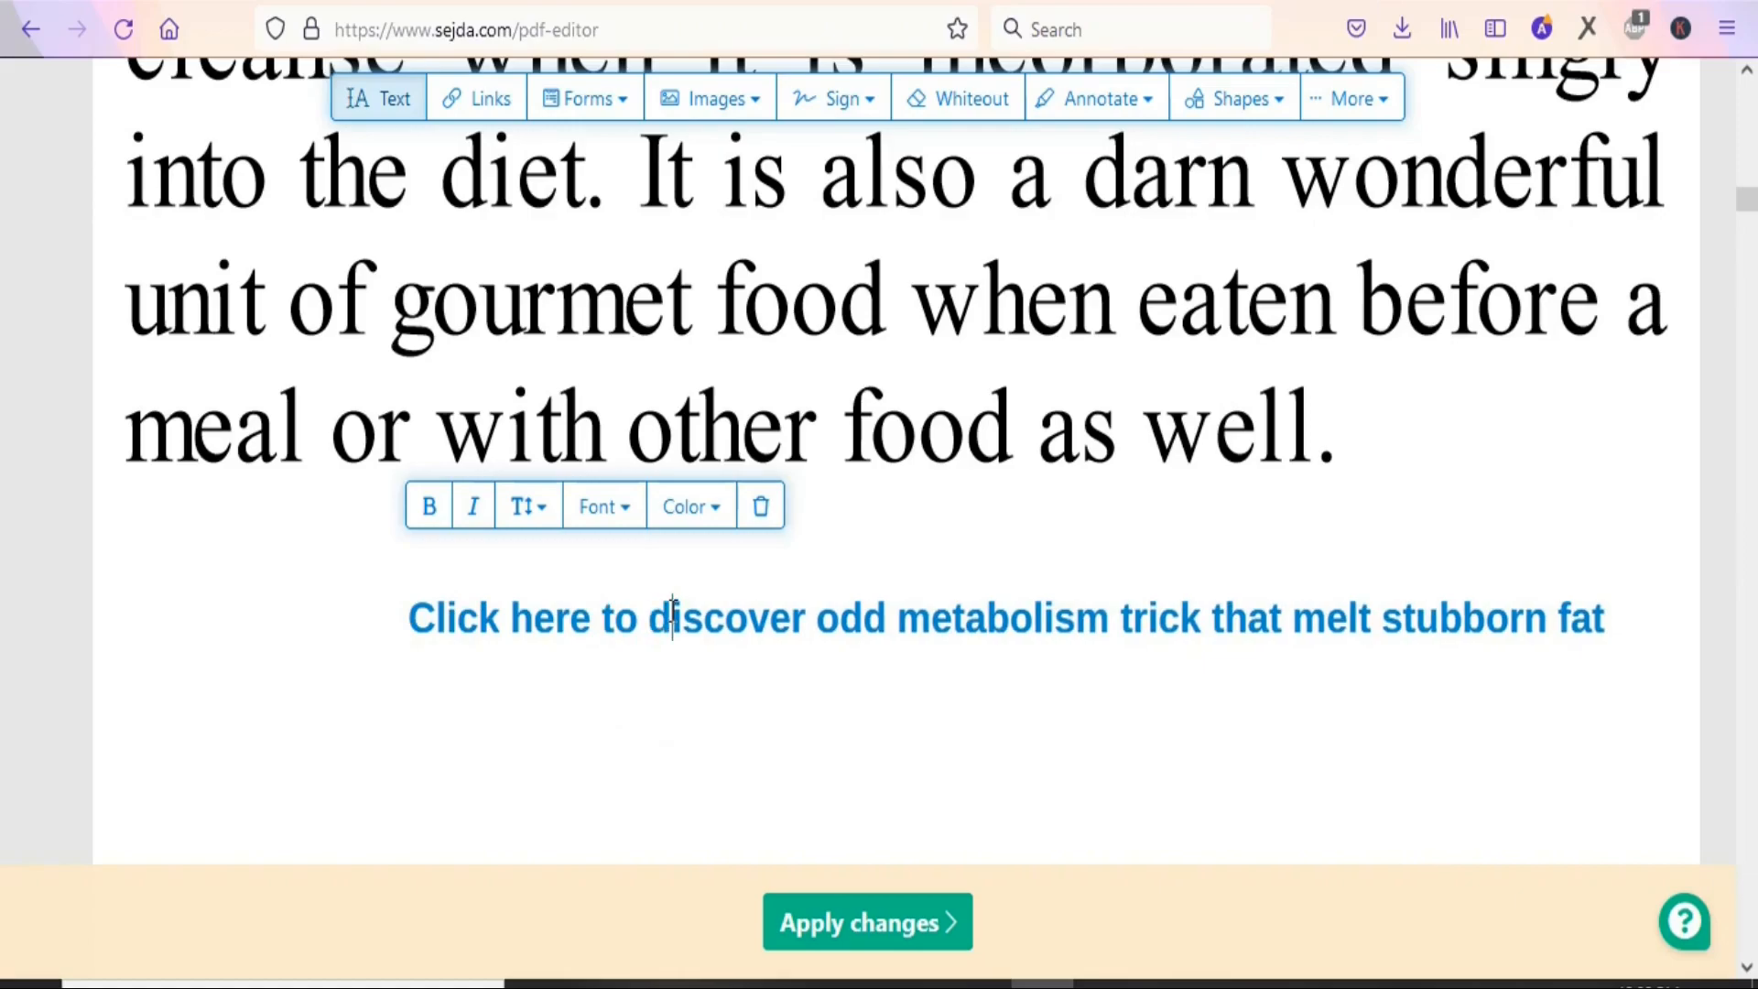
Step: Move the blue "Click here to discover odd metabolism trick" line up under the paragraph and delete the stray empty text box
left_click(800, 653)
left_click_drag(754, 602, 623, 553)
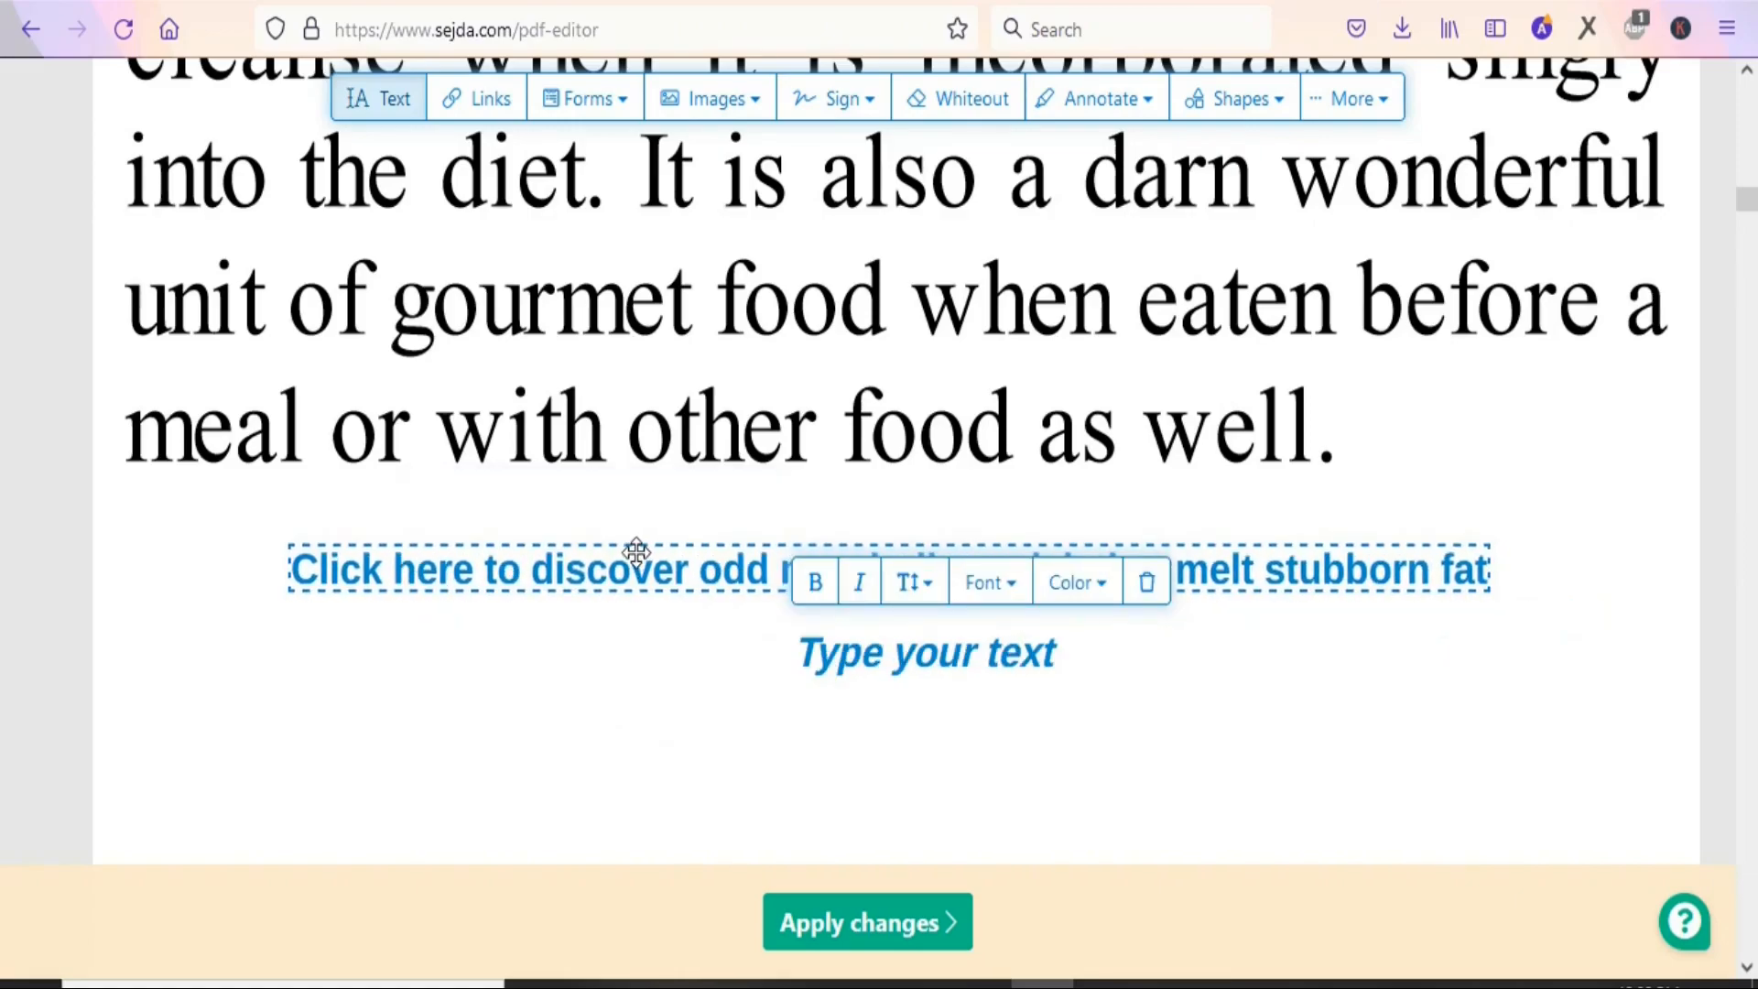
left_click(627, 550)
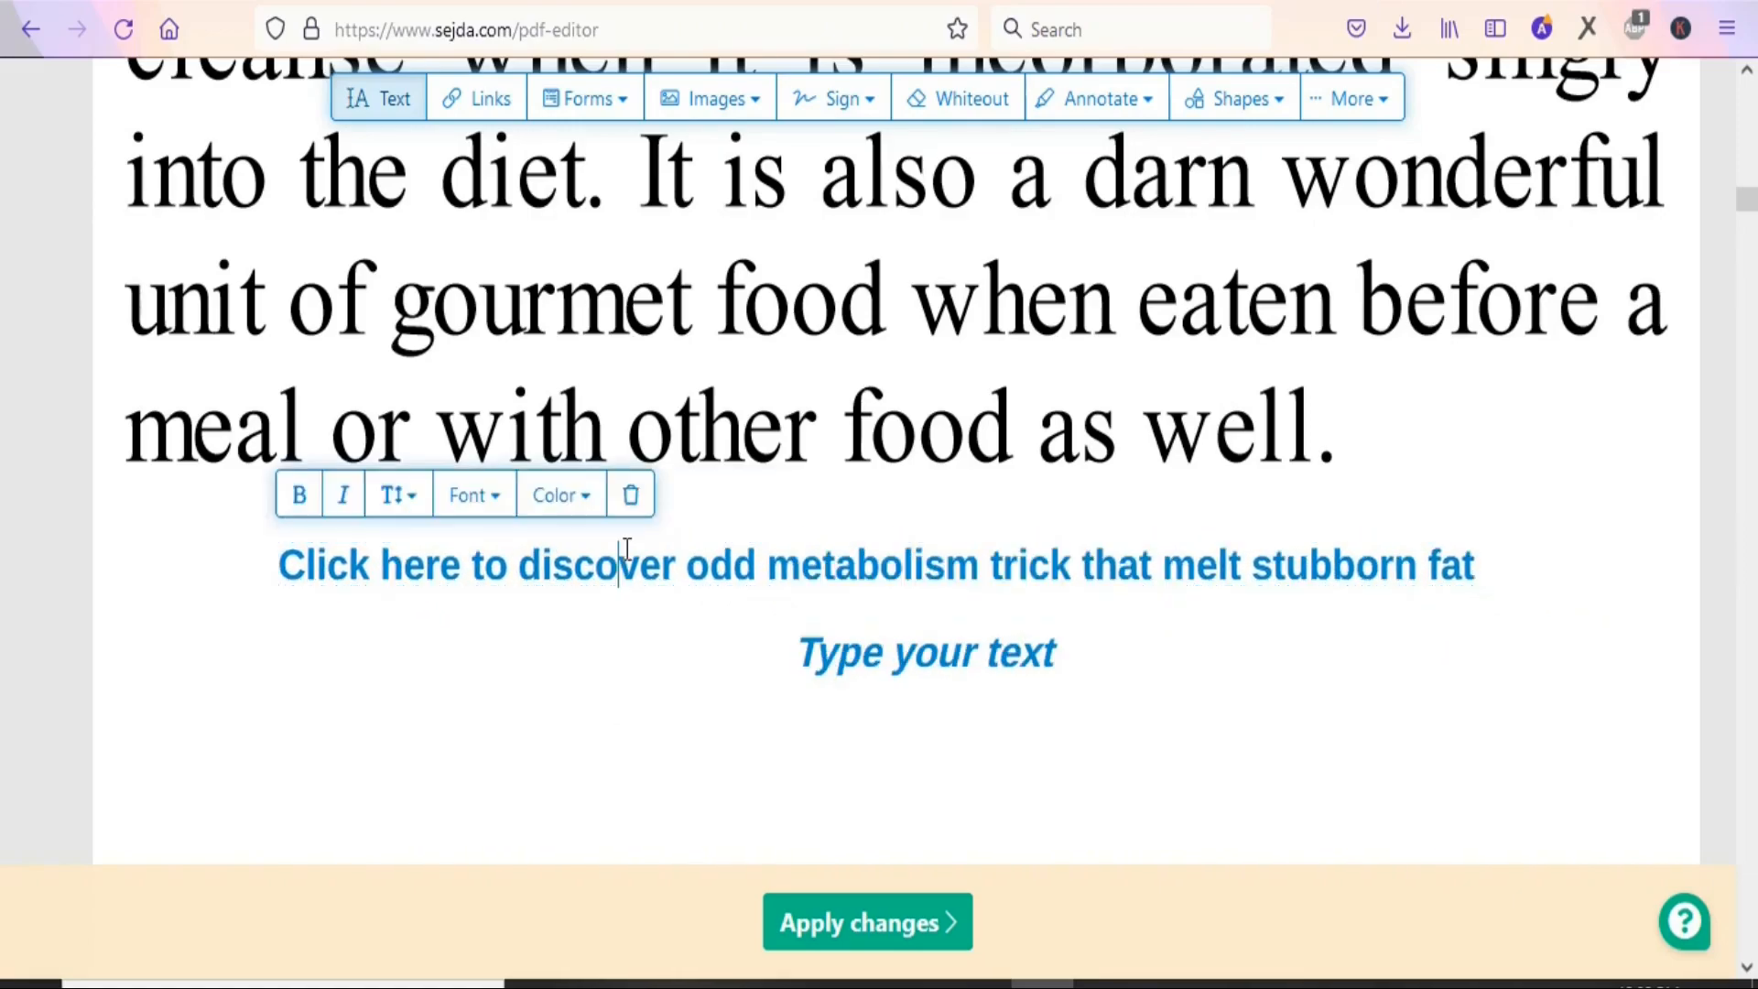
left_click(968, 652)
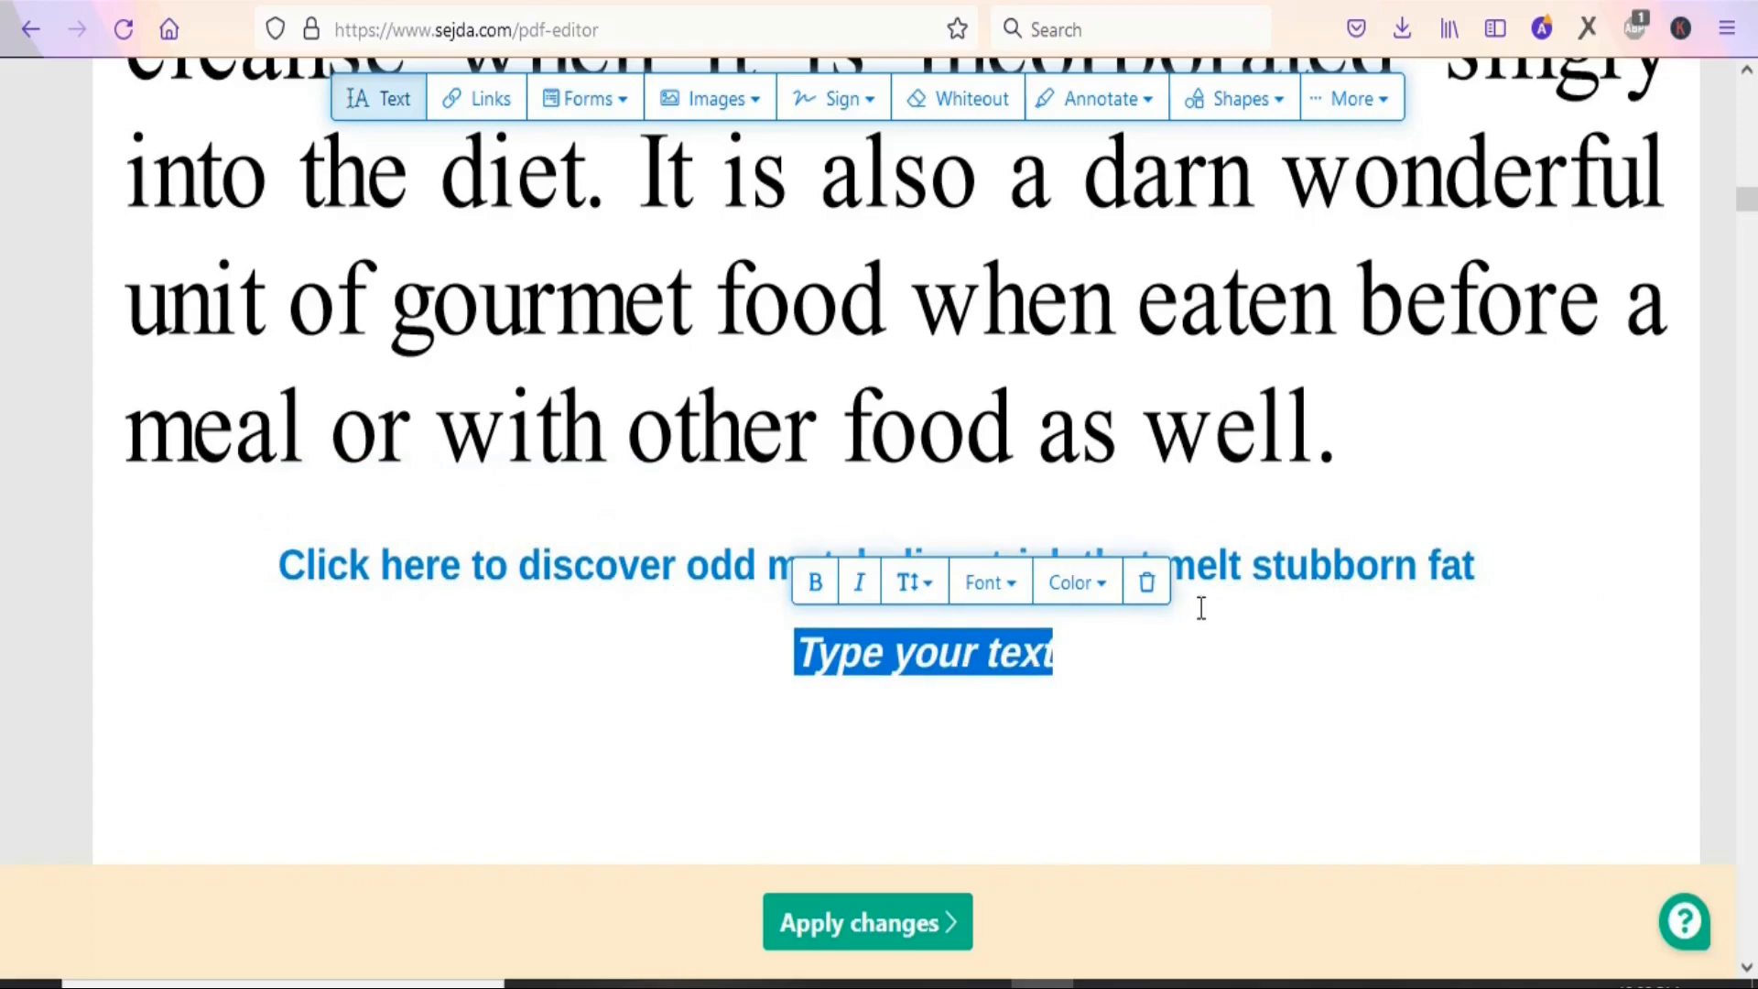
left_click(1150, 591)
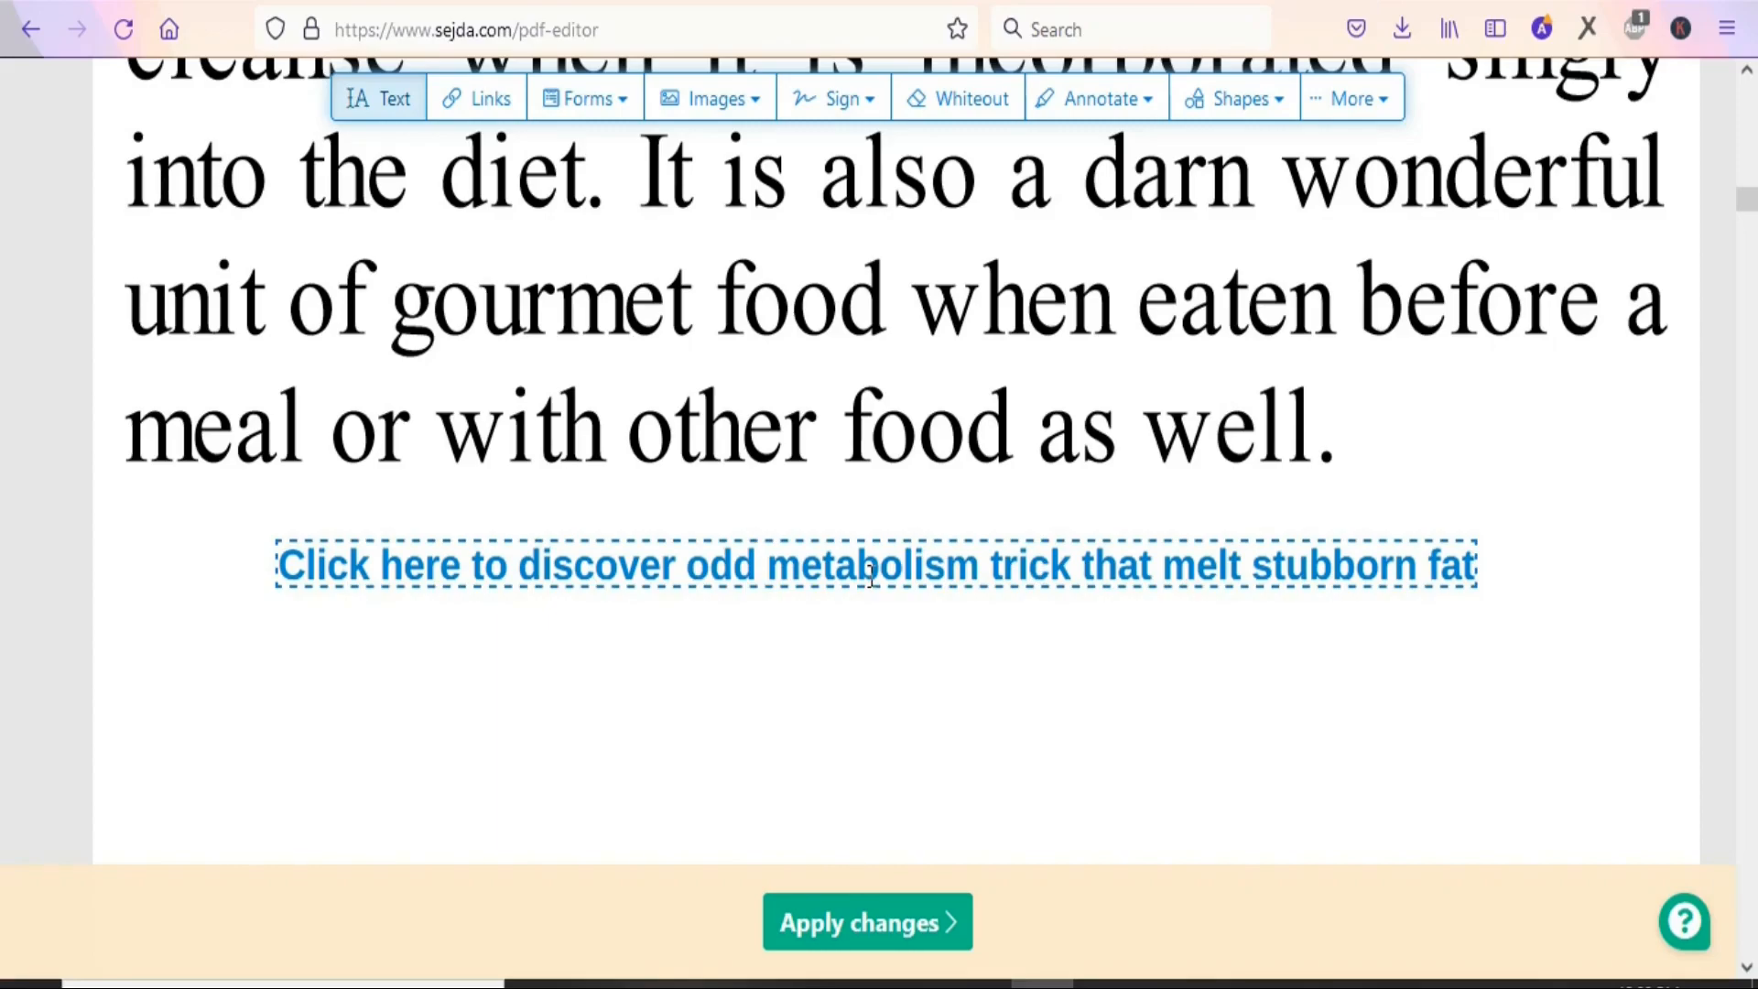
Step: Add a link area covering the whole "Click here to discover odd metabolism trick that melt stubborn fat" line
left_click(492, 110)
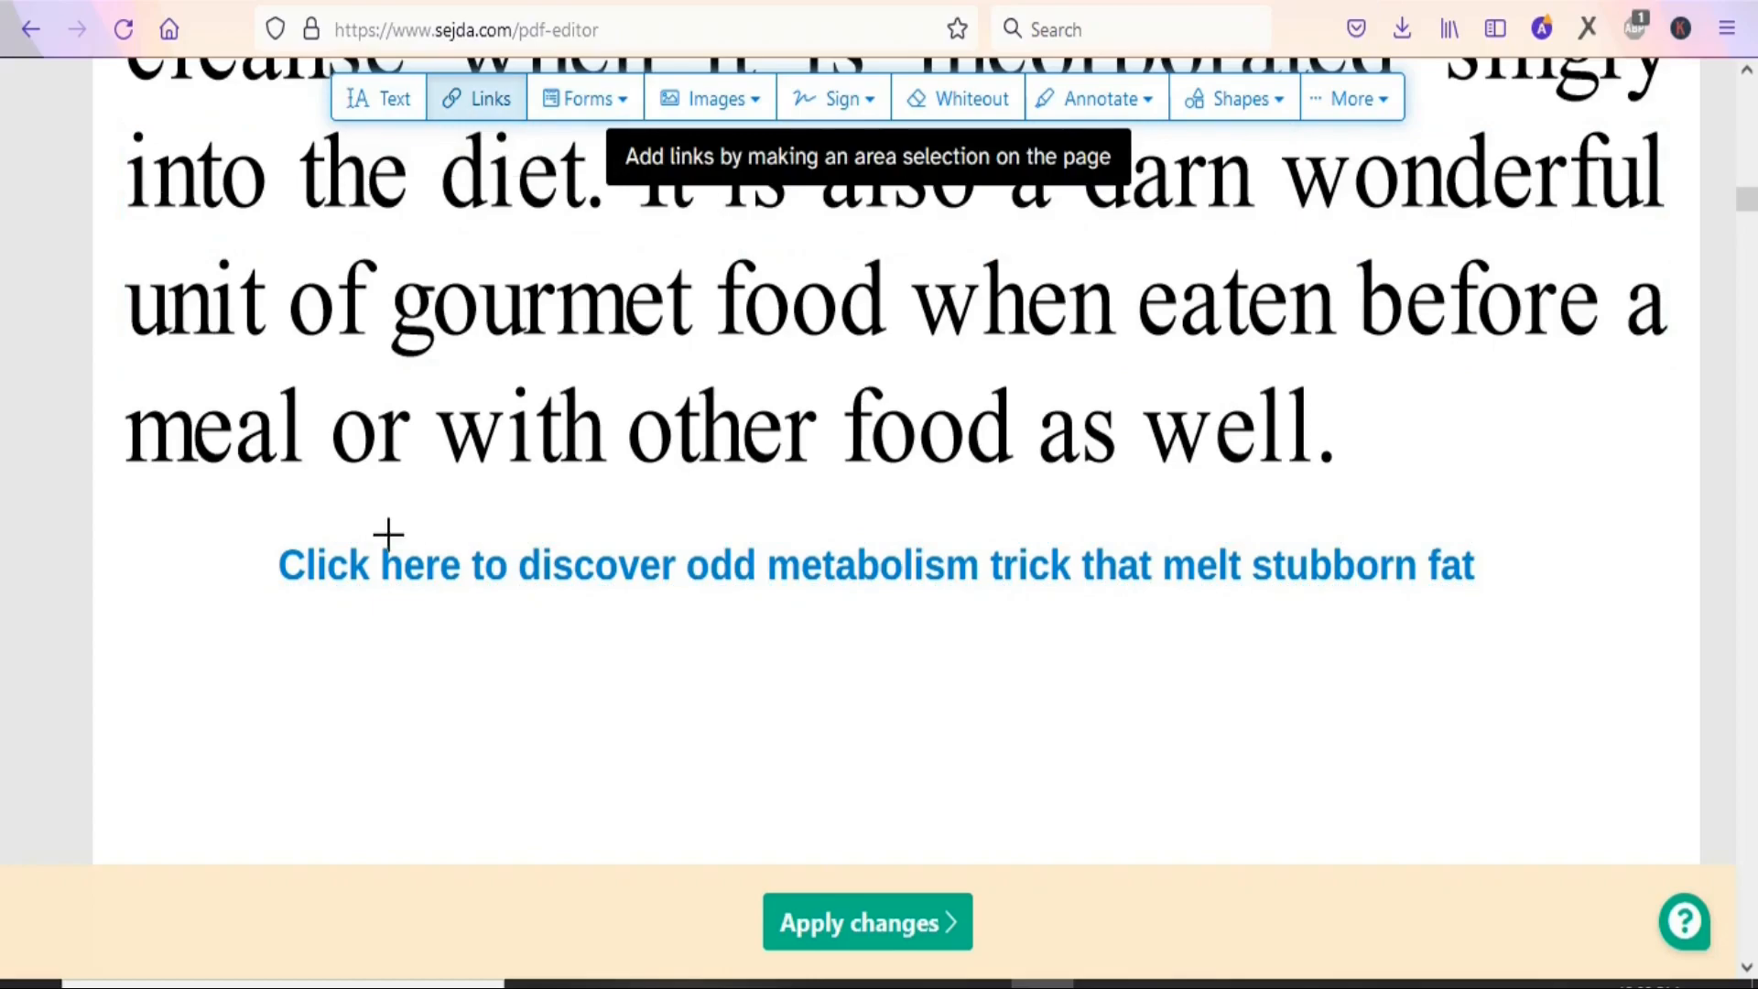
left_click_drag(265, 547, 1172, 593)
left_click_drag(1343, 602, 1490, 597)
left_click(1366, 580)
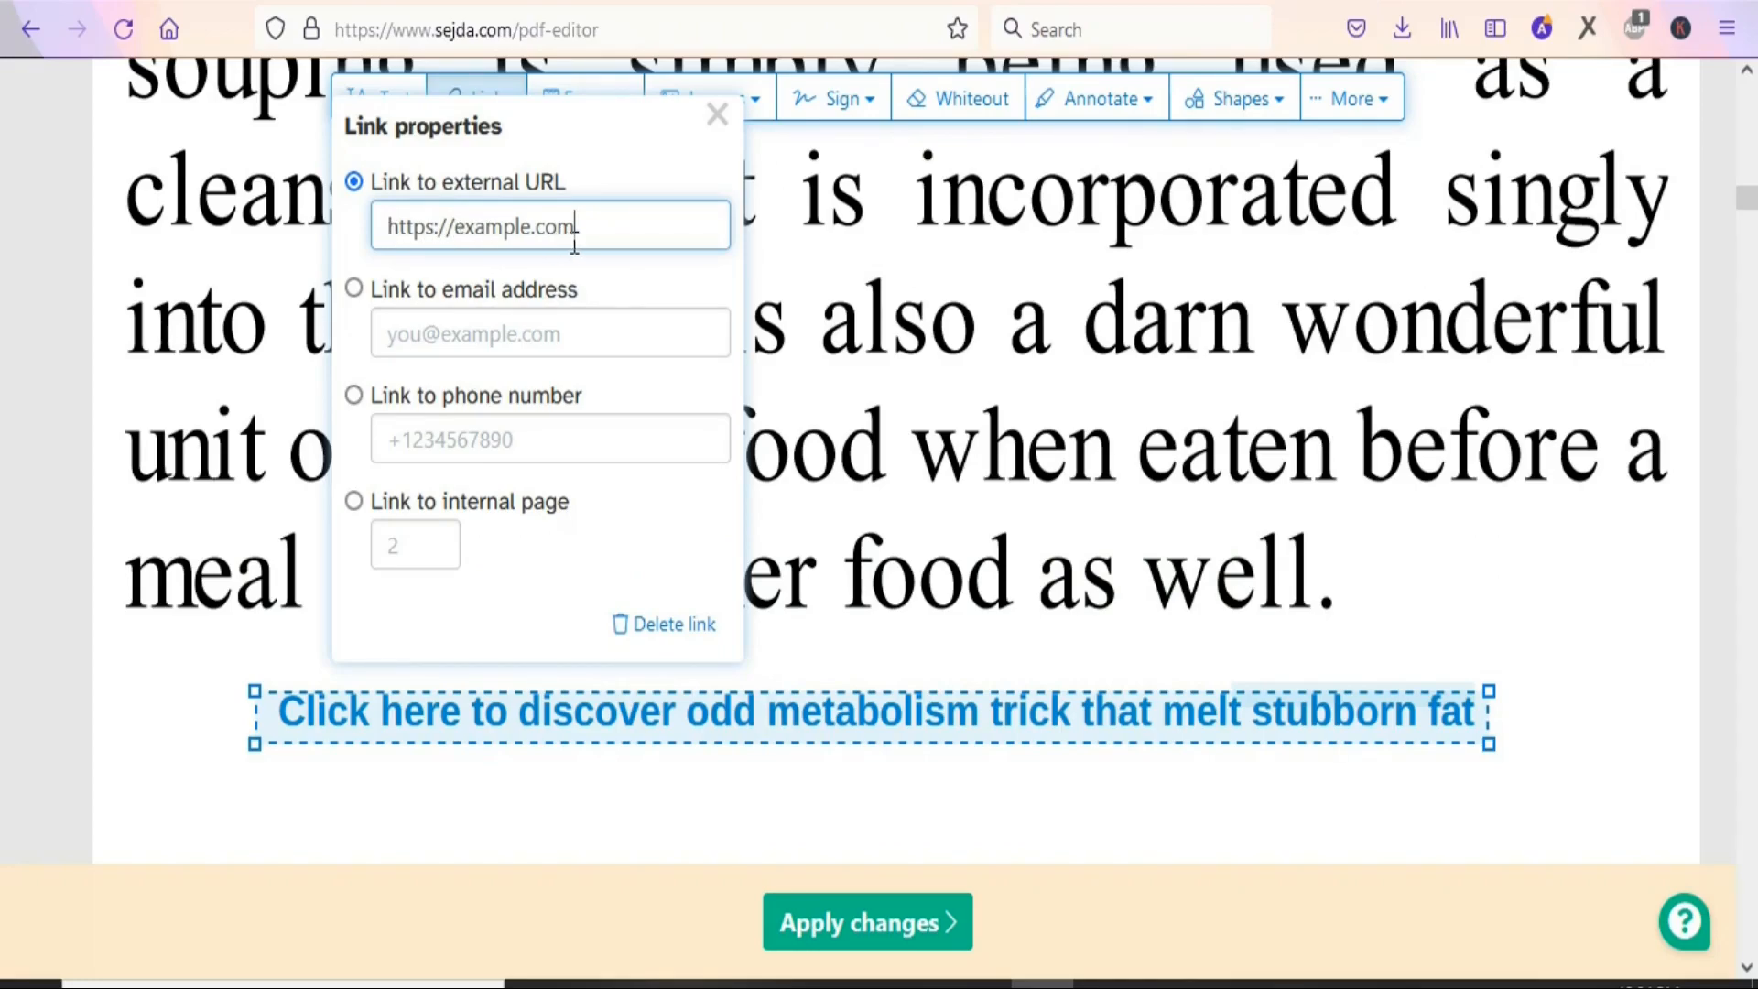
Step: Switch to the Digistore24 marketplace in Chrome and copy the promolink of the Meticore offer
mouse_move(1232, 985)
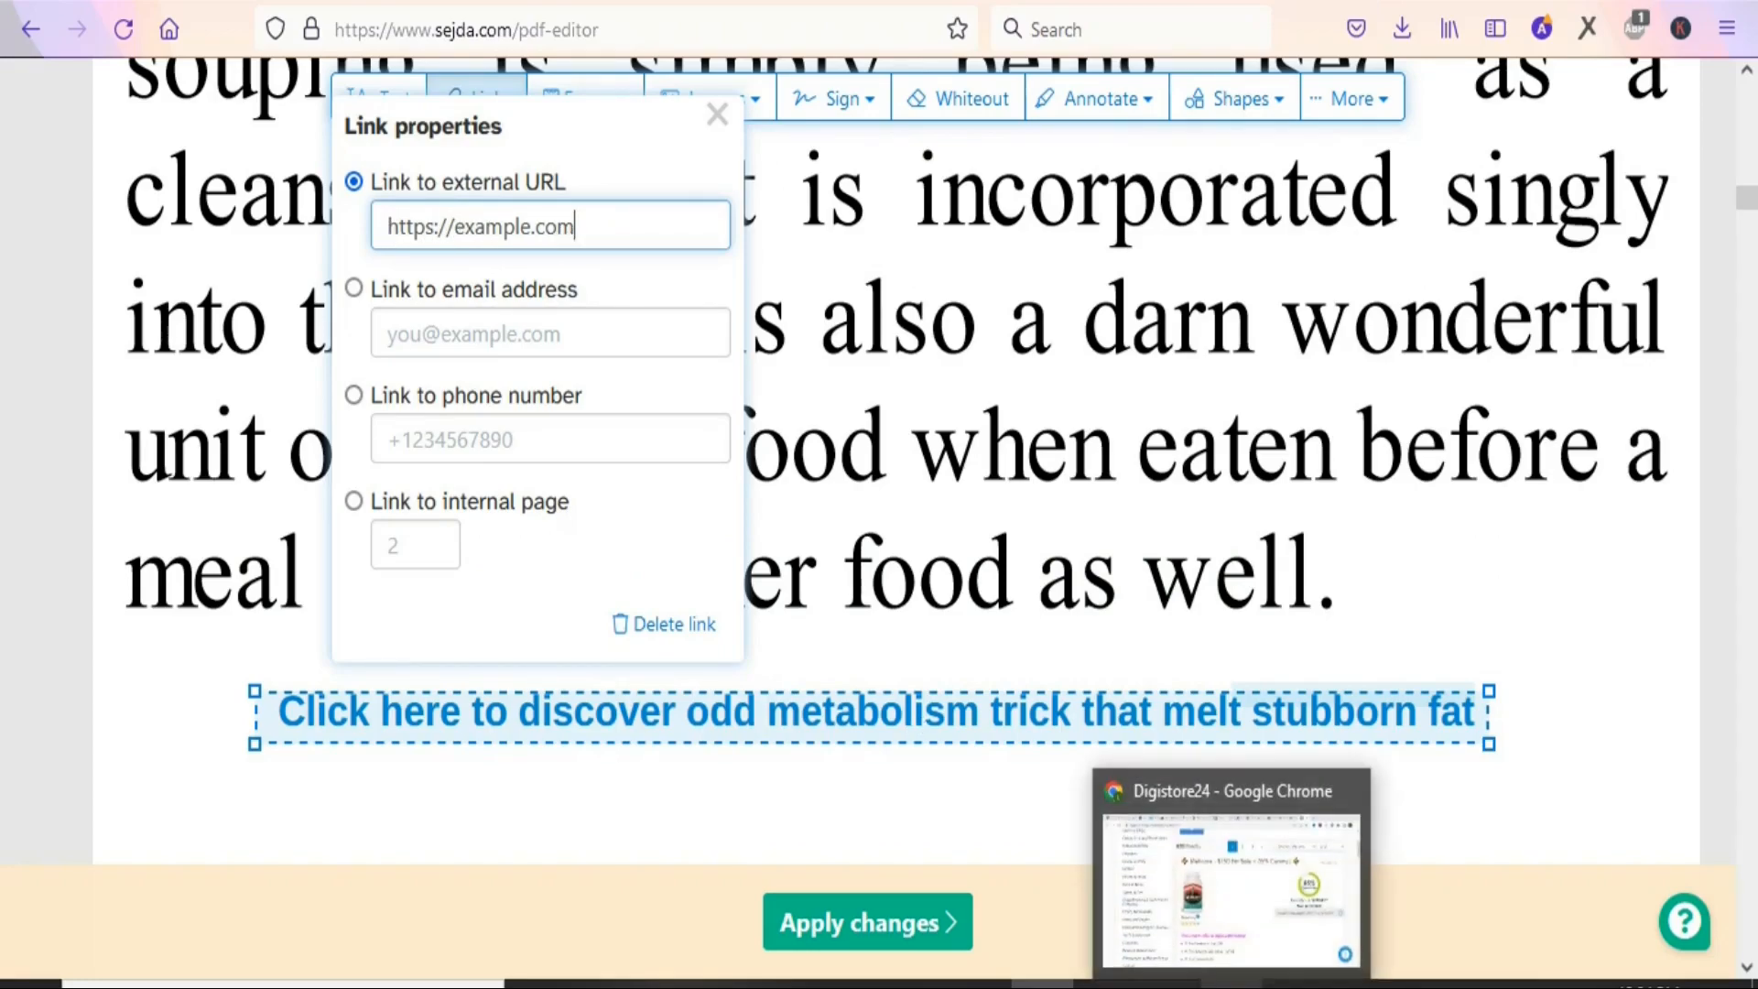
left_click(1222, 877)
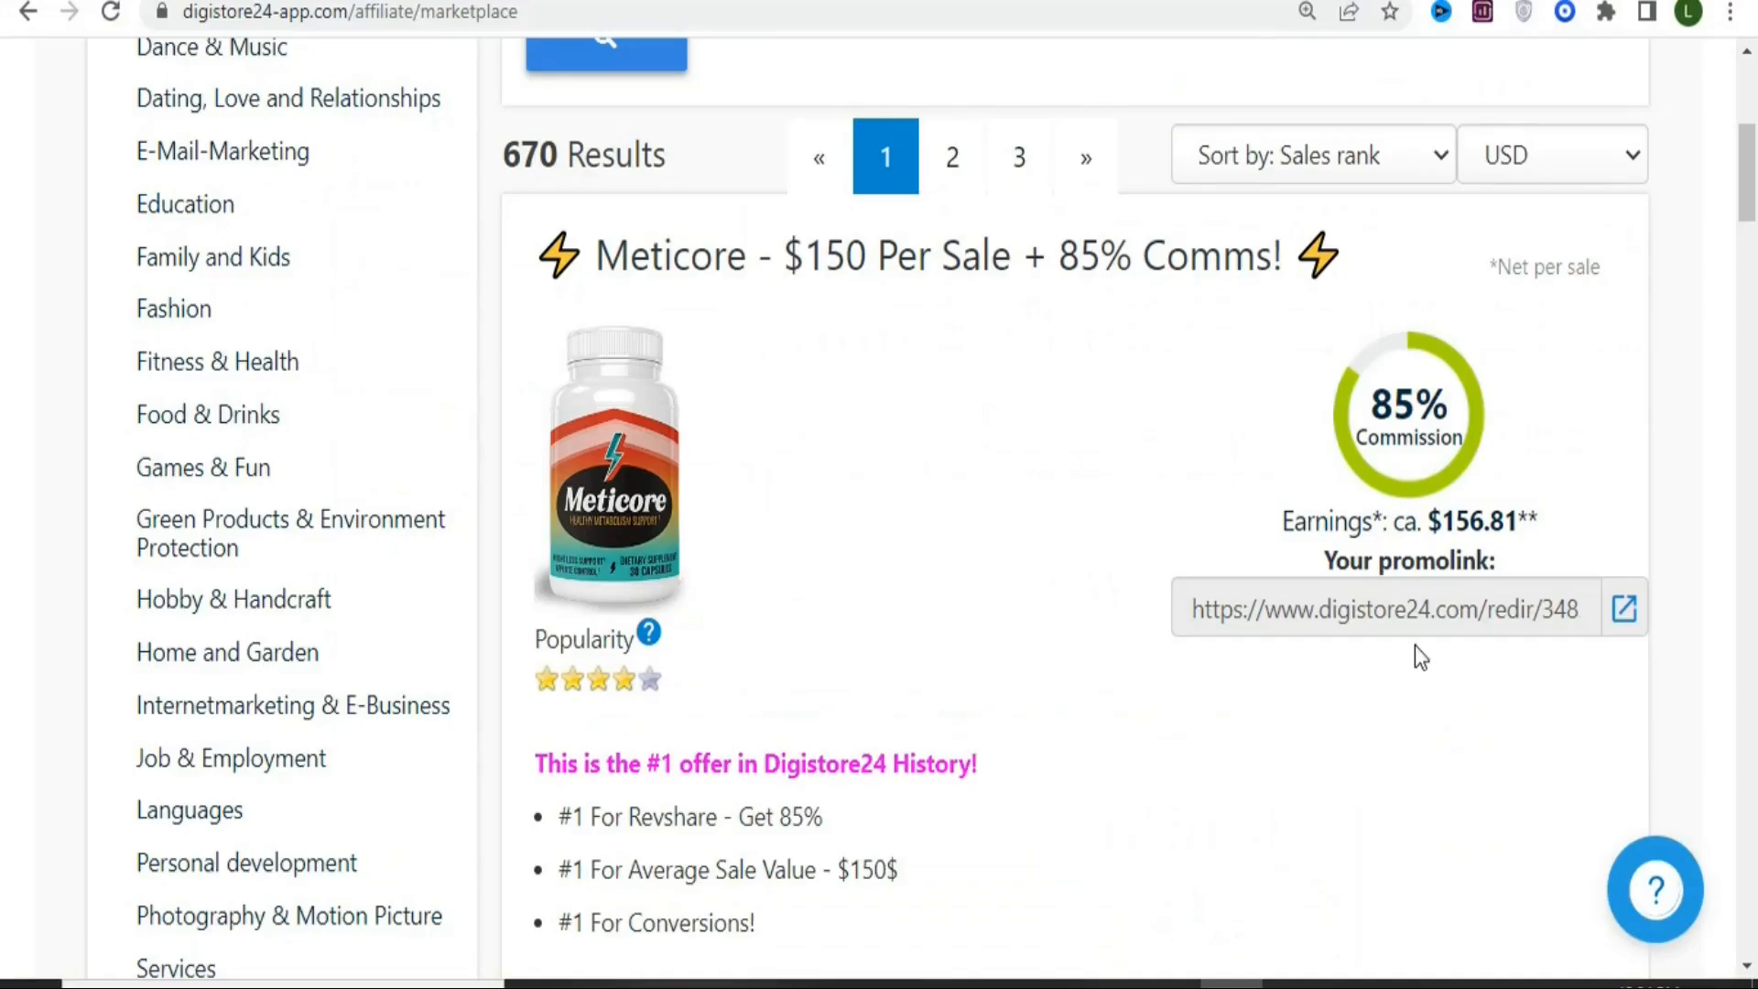
left_click(1346, 615)
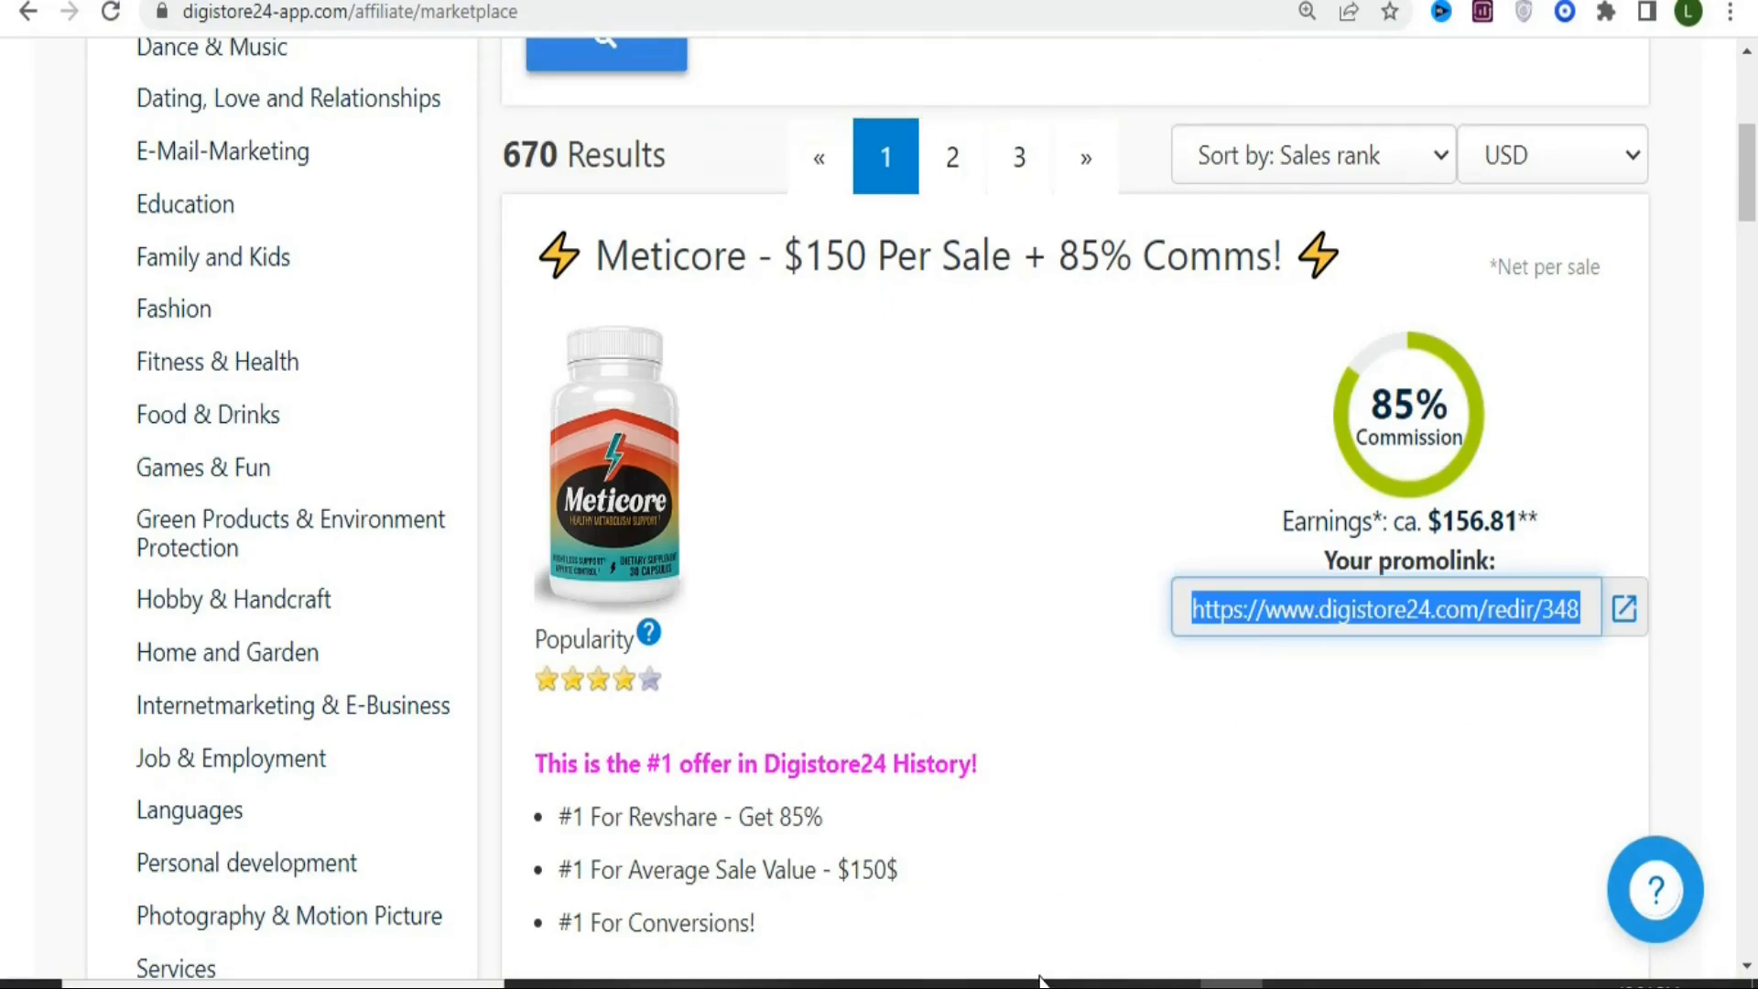
Step: Return to the Sejda PDF editor and replace the link's example external URL with the copied Meticore promolink
mouse_move(1043, 985)
left_click(1042, 879)
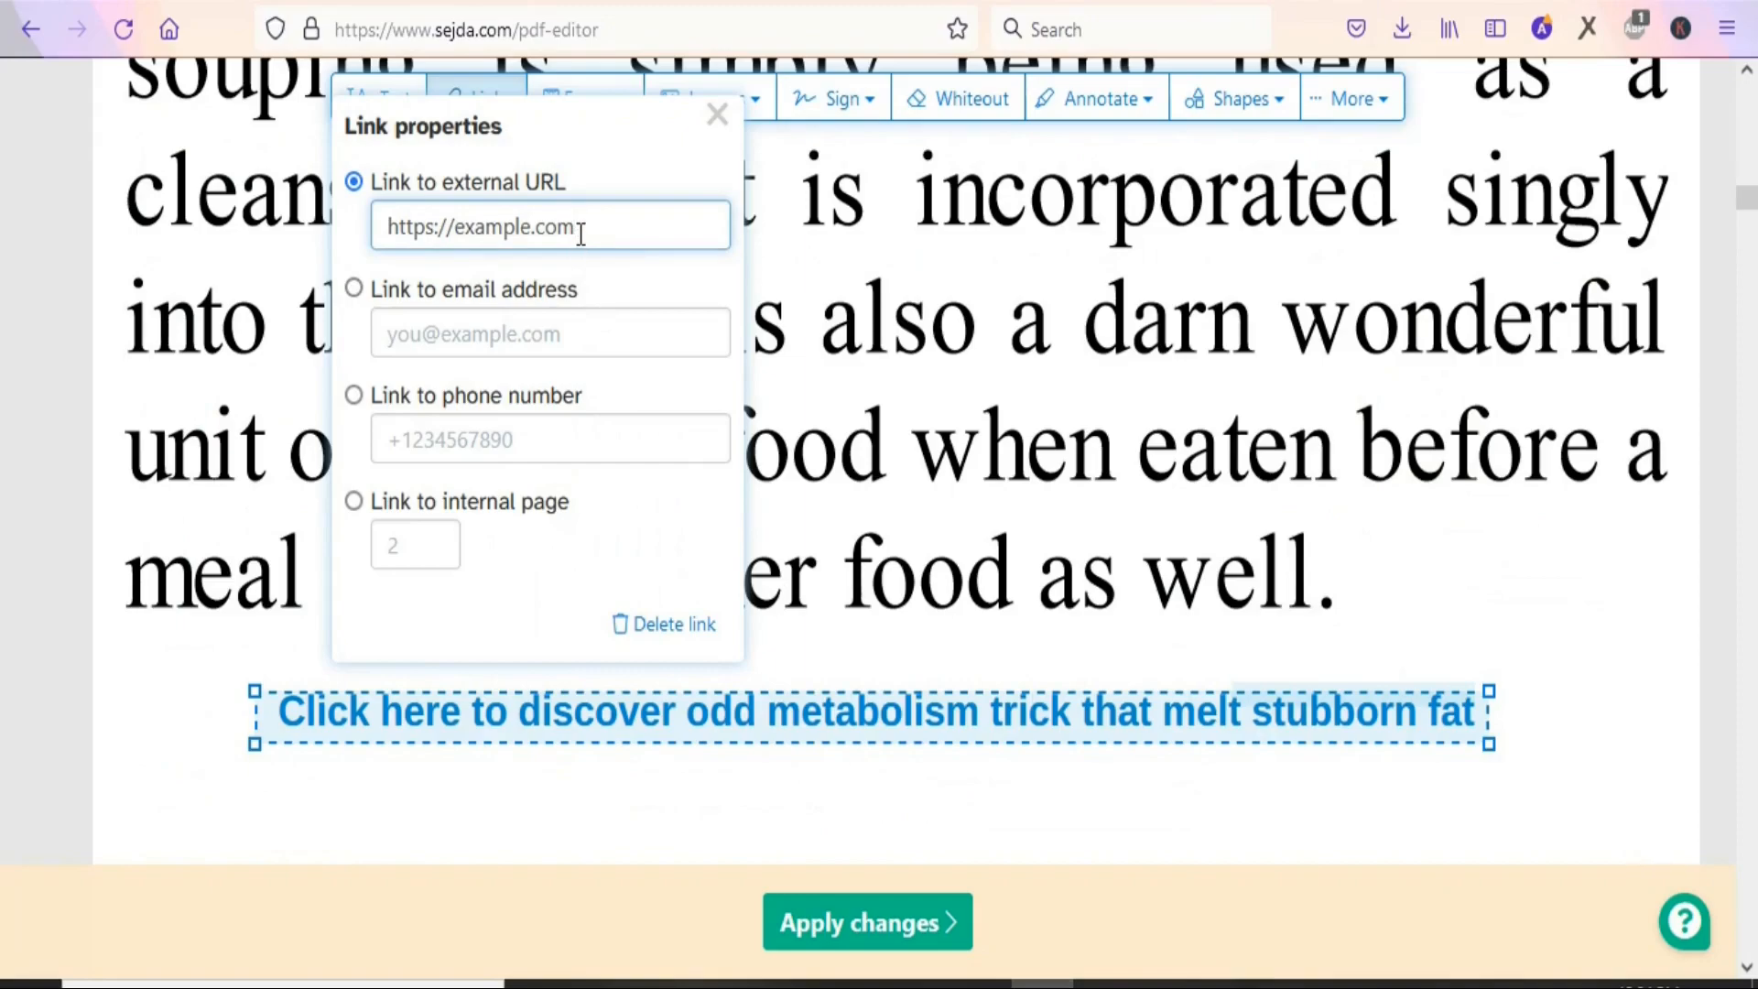
key("BackSpace")
key("BackSpace")
key("BackSpace")
key("BackSpace")
key("BackSpace")
key("BackSpace")
key("BackSpace")
key("BackSpace")
key("BackSpace")
key("BackSpace")
key("BackSpace")
key("BackSpace")
key("BackSpace")
key("BackSpace")
key("BackSpace")
key("BackSpace")
key("BackSpace")
key("BackSpace")
key("BackSpace")
right_click(463, 229)
left_click(529, 440)
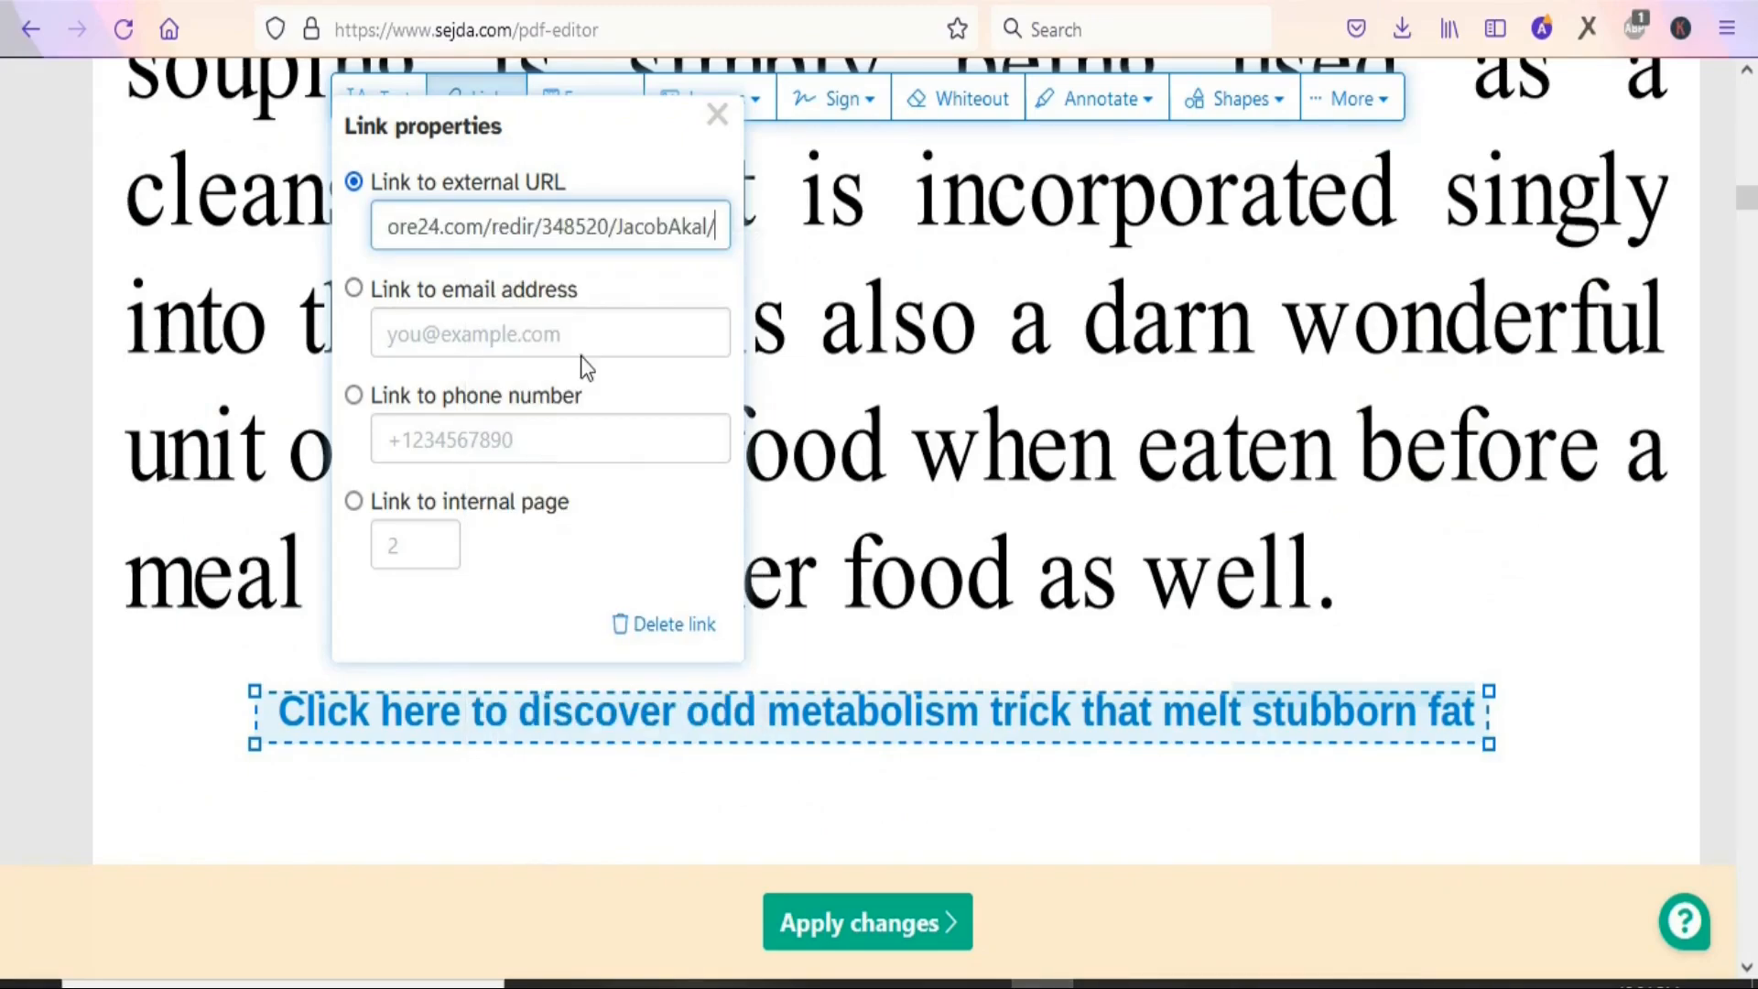
left_click(799, 388)
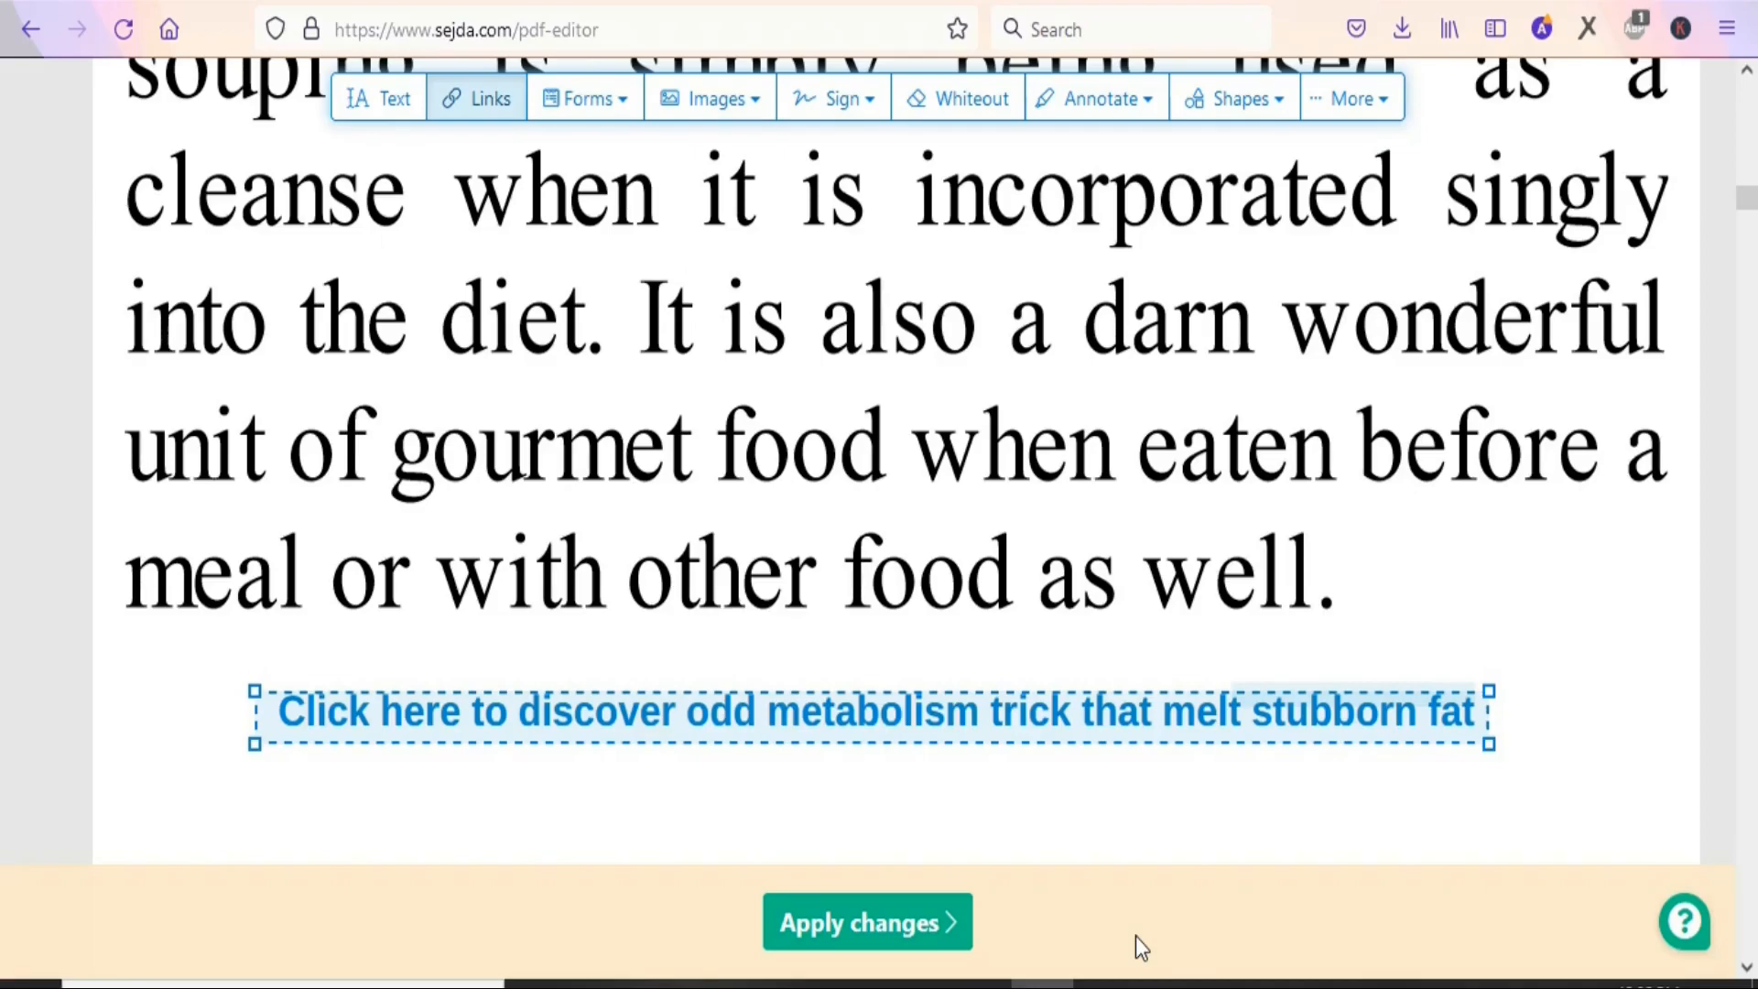
Step: Apply the changes and download the edited Souping PDF, checking the promo line on page 16
left_click(875, 925)
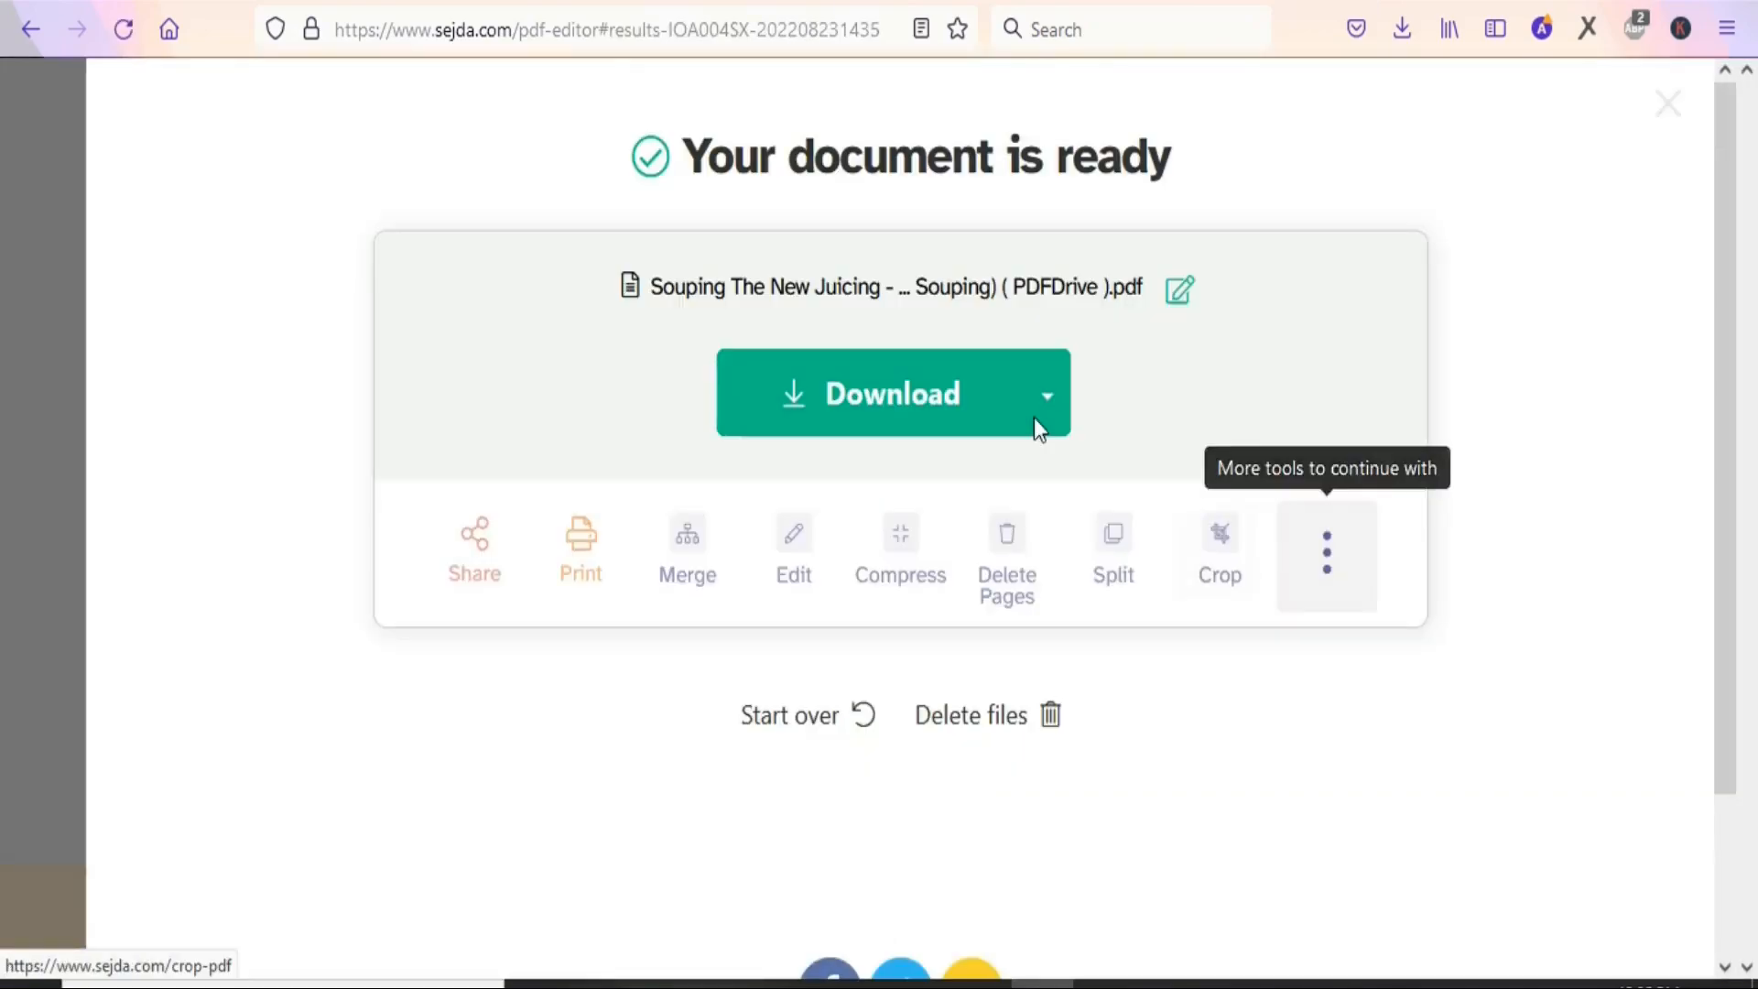
left_click(906, 395)
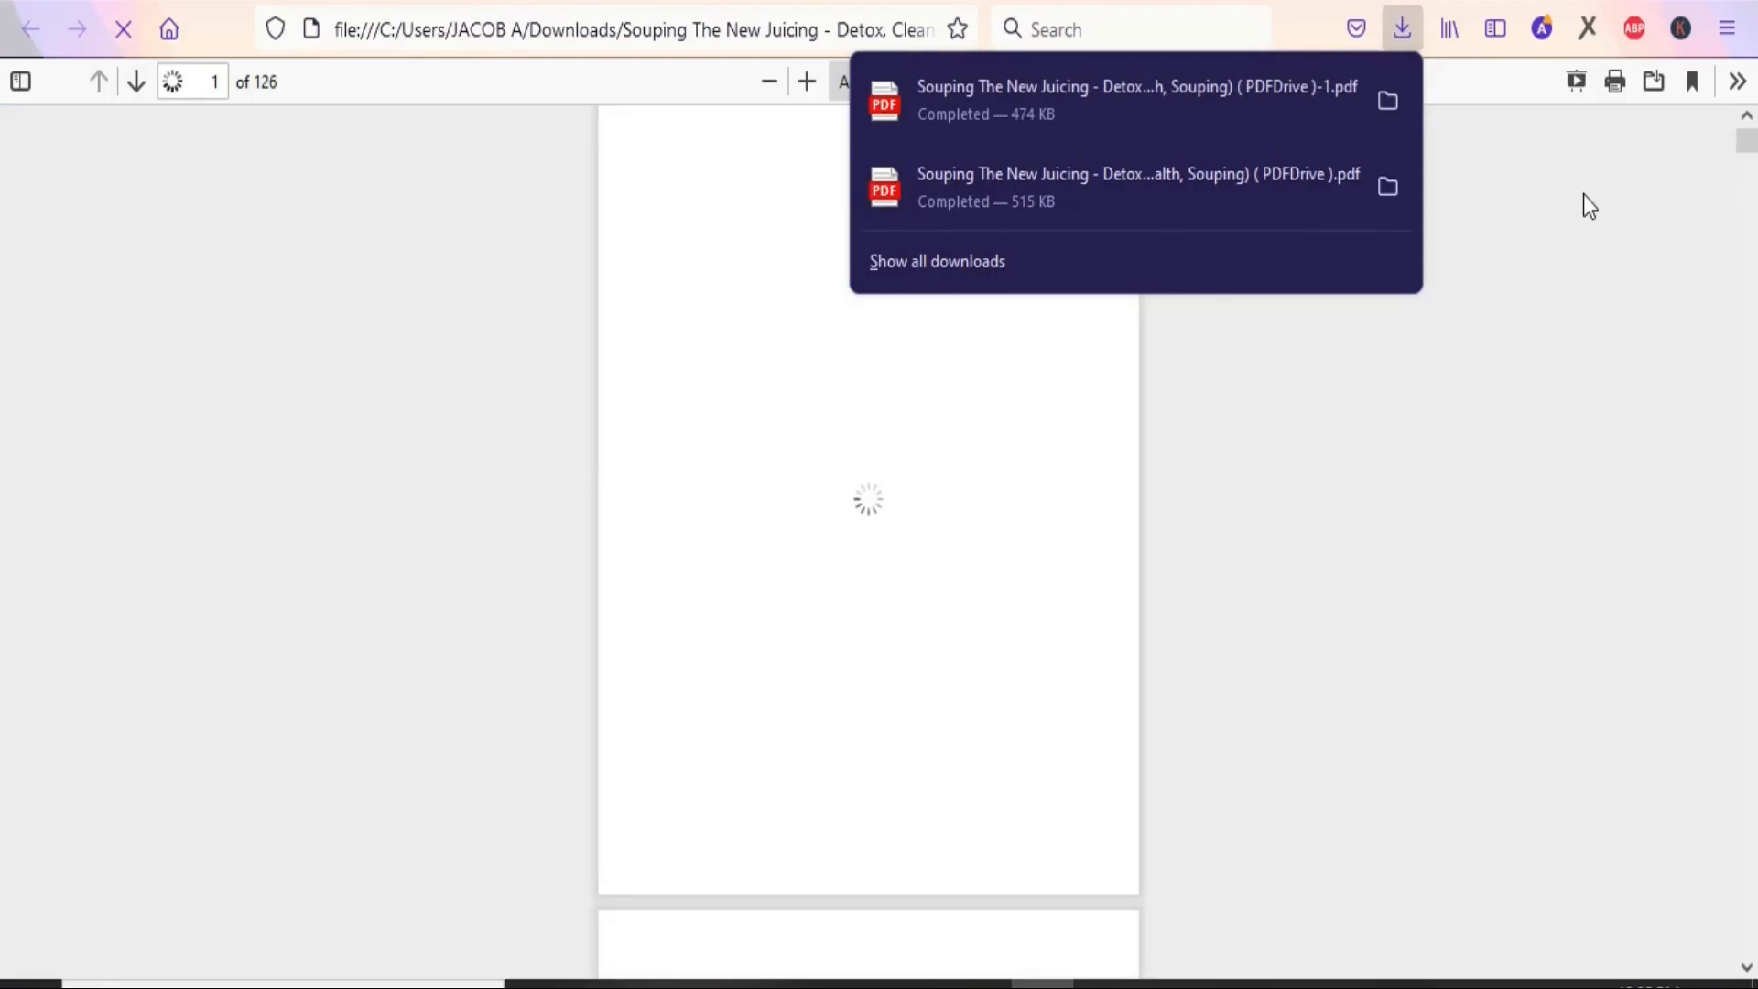
left_click(1747, 147)
left_click_drag(1747, 147, 1747, 236)
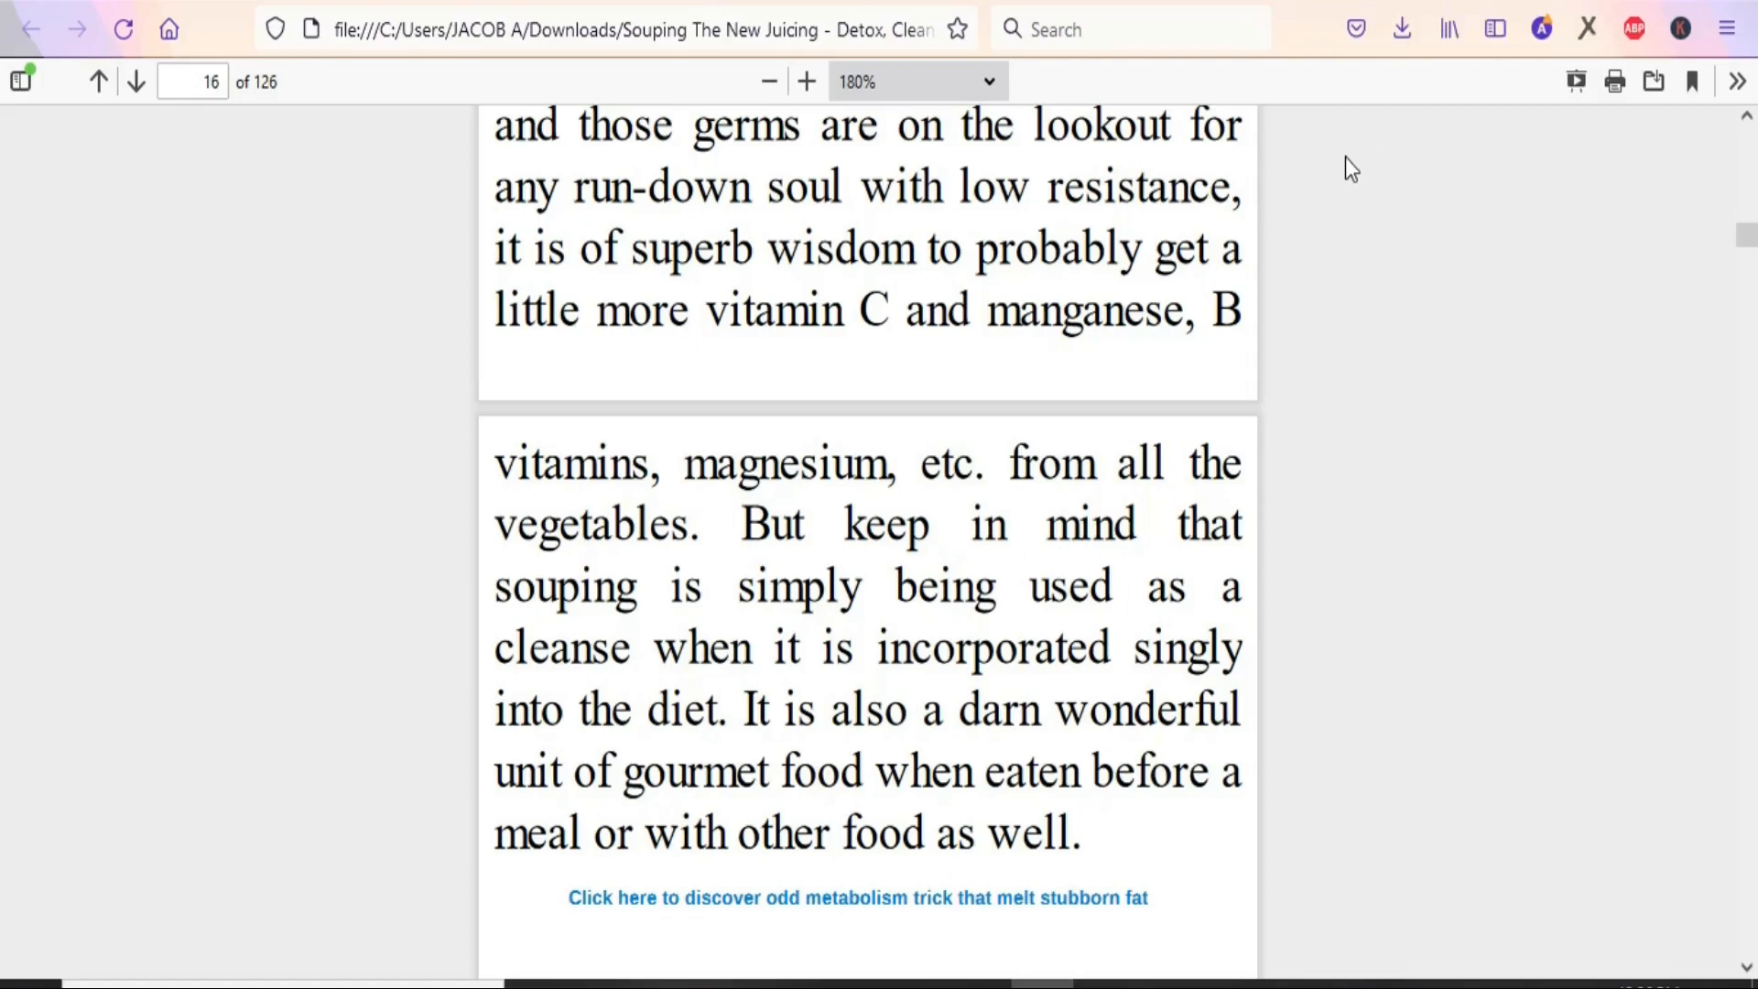
Step: Switch to Google Drive and upload the "Souping The New Juicing" PDF dated 12:23 PM from Downloads to My Drive
left_click(1144, 3)
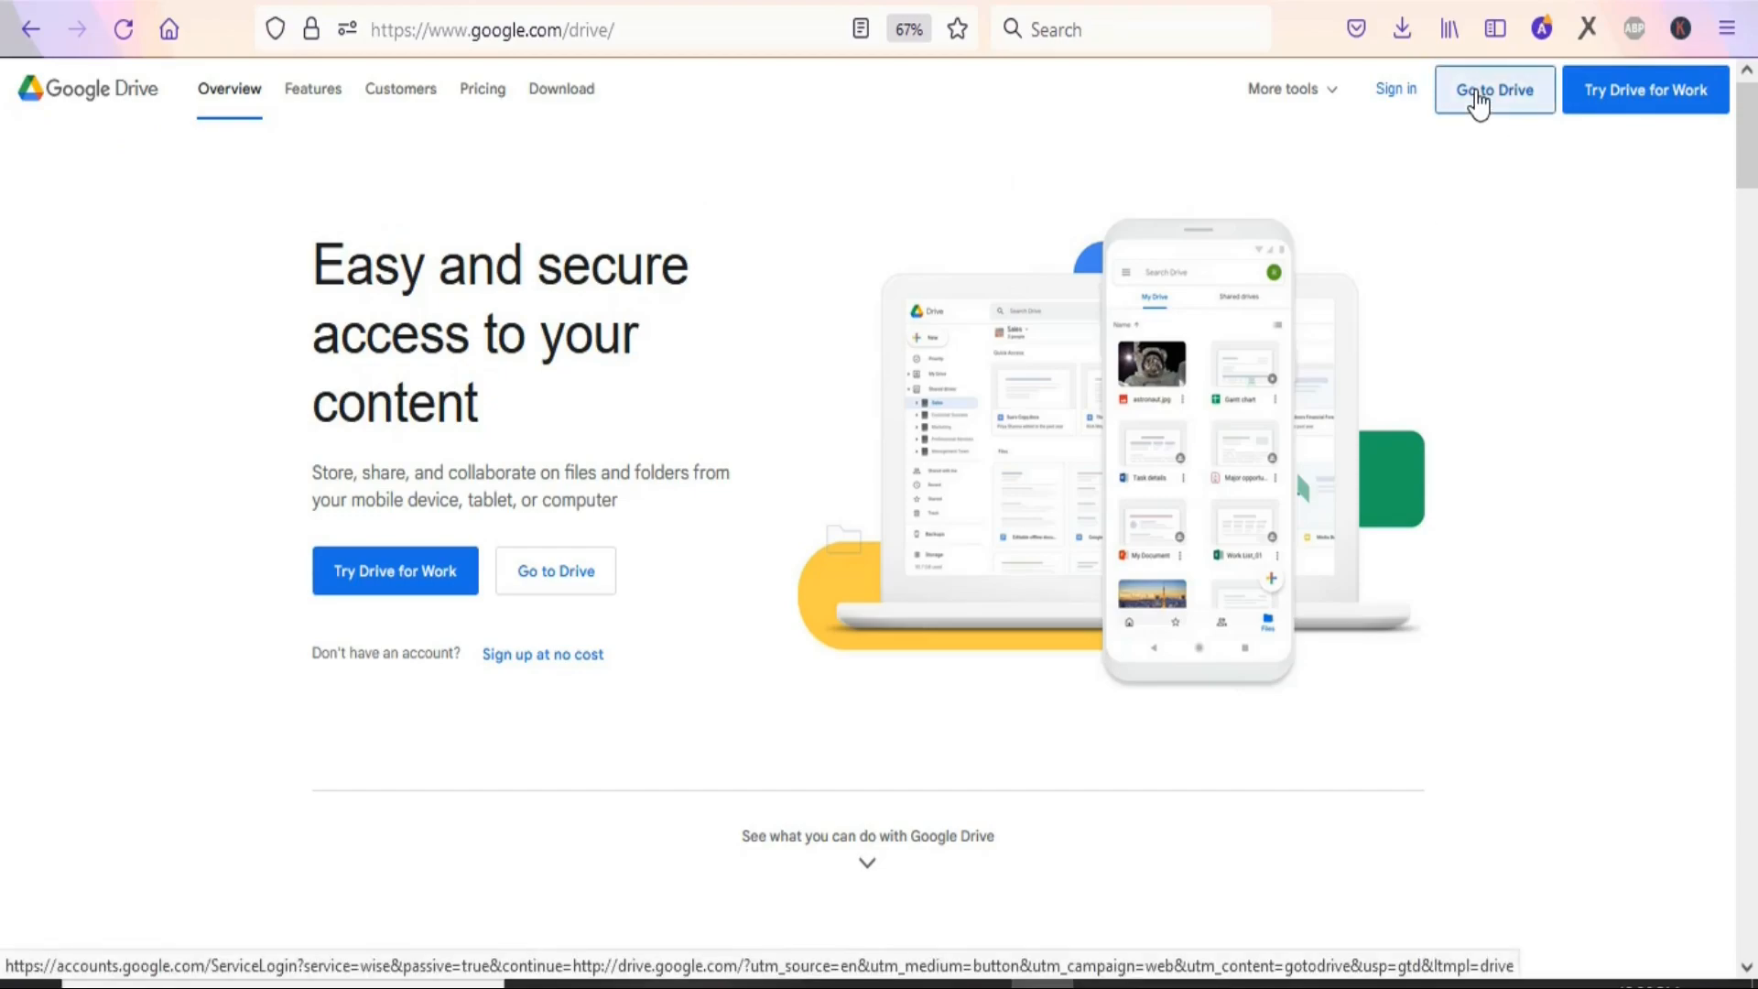
left_click(1478, 104)
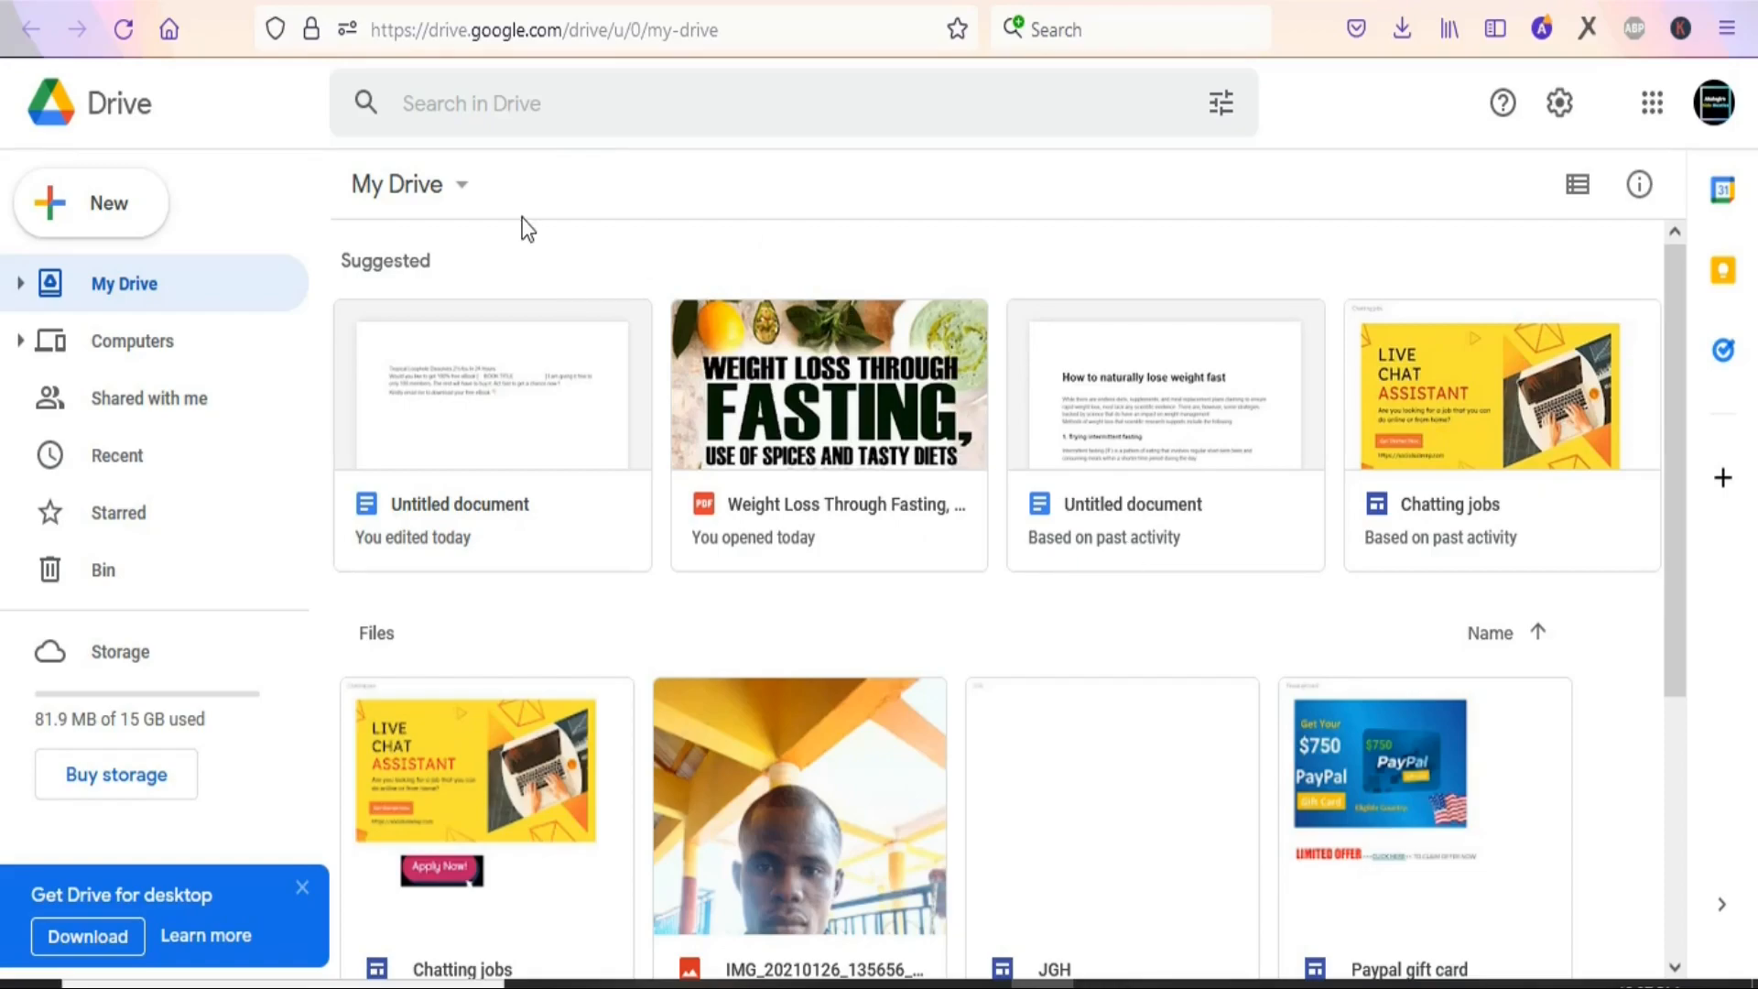
left_click(82, 213)
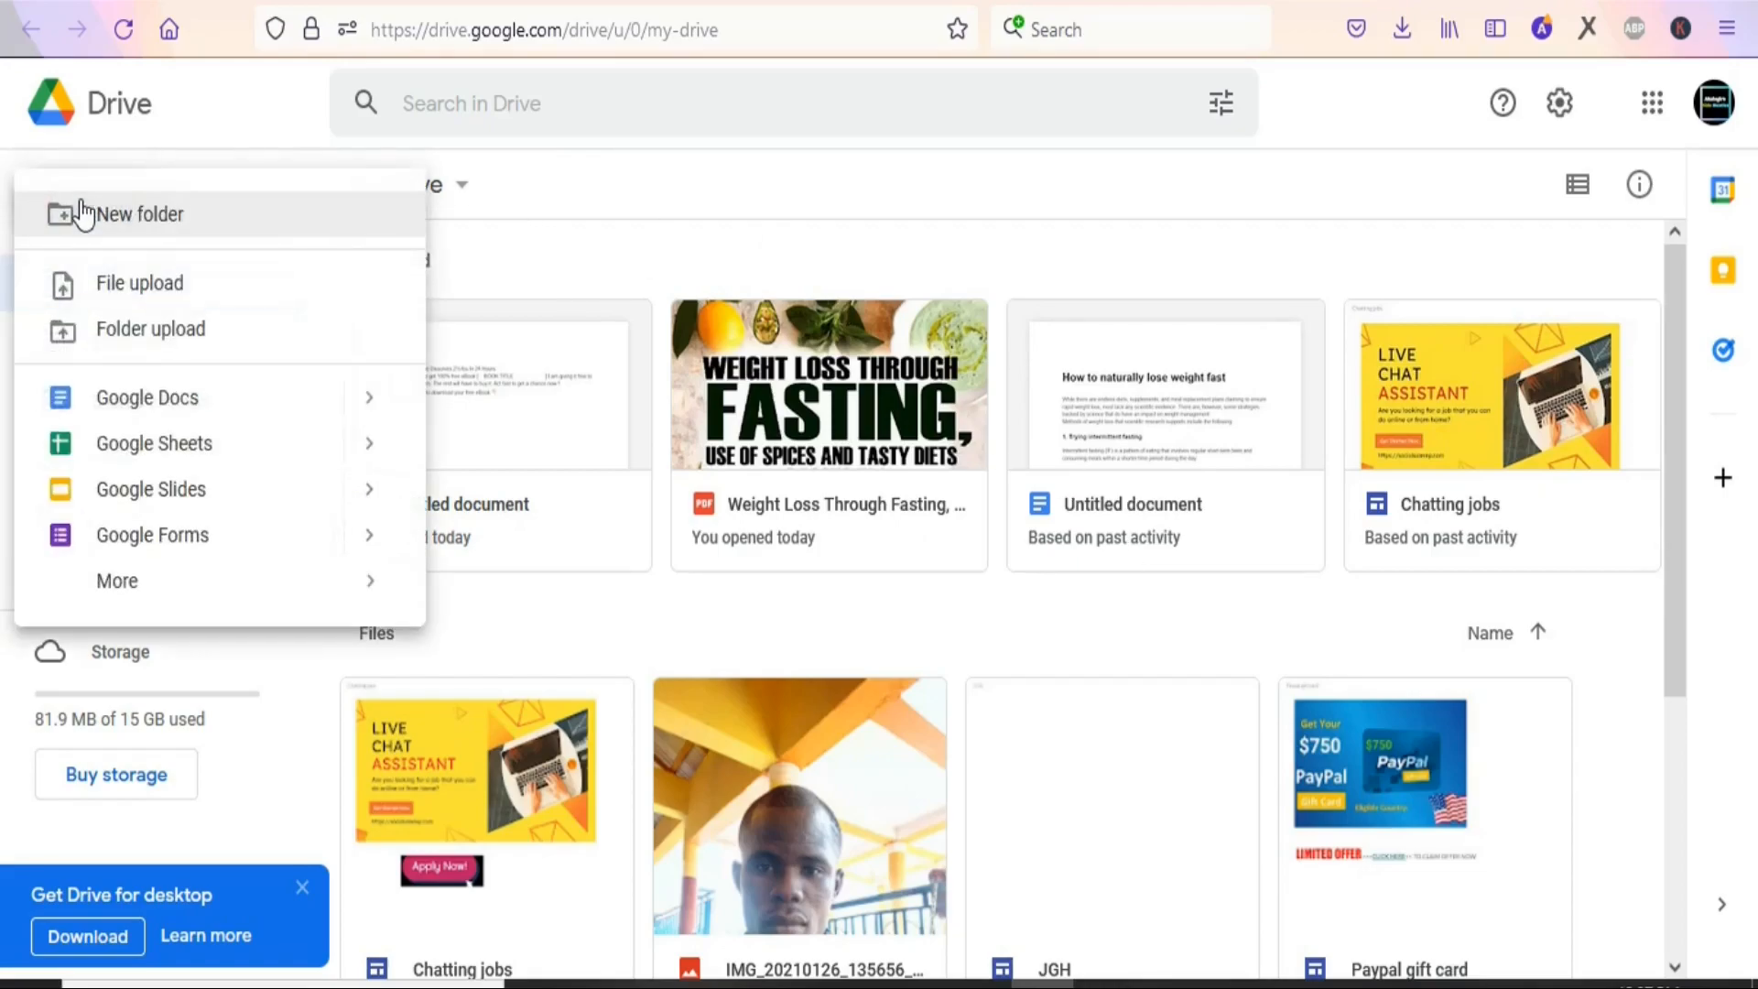
left_click(117, 289)
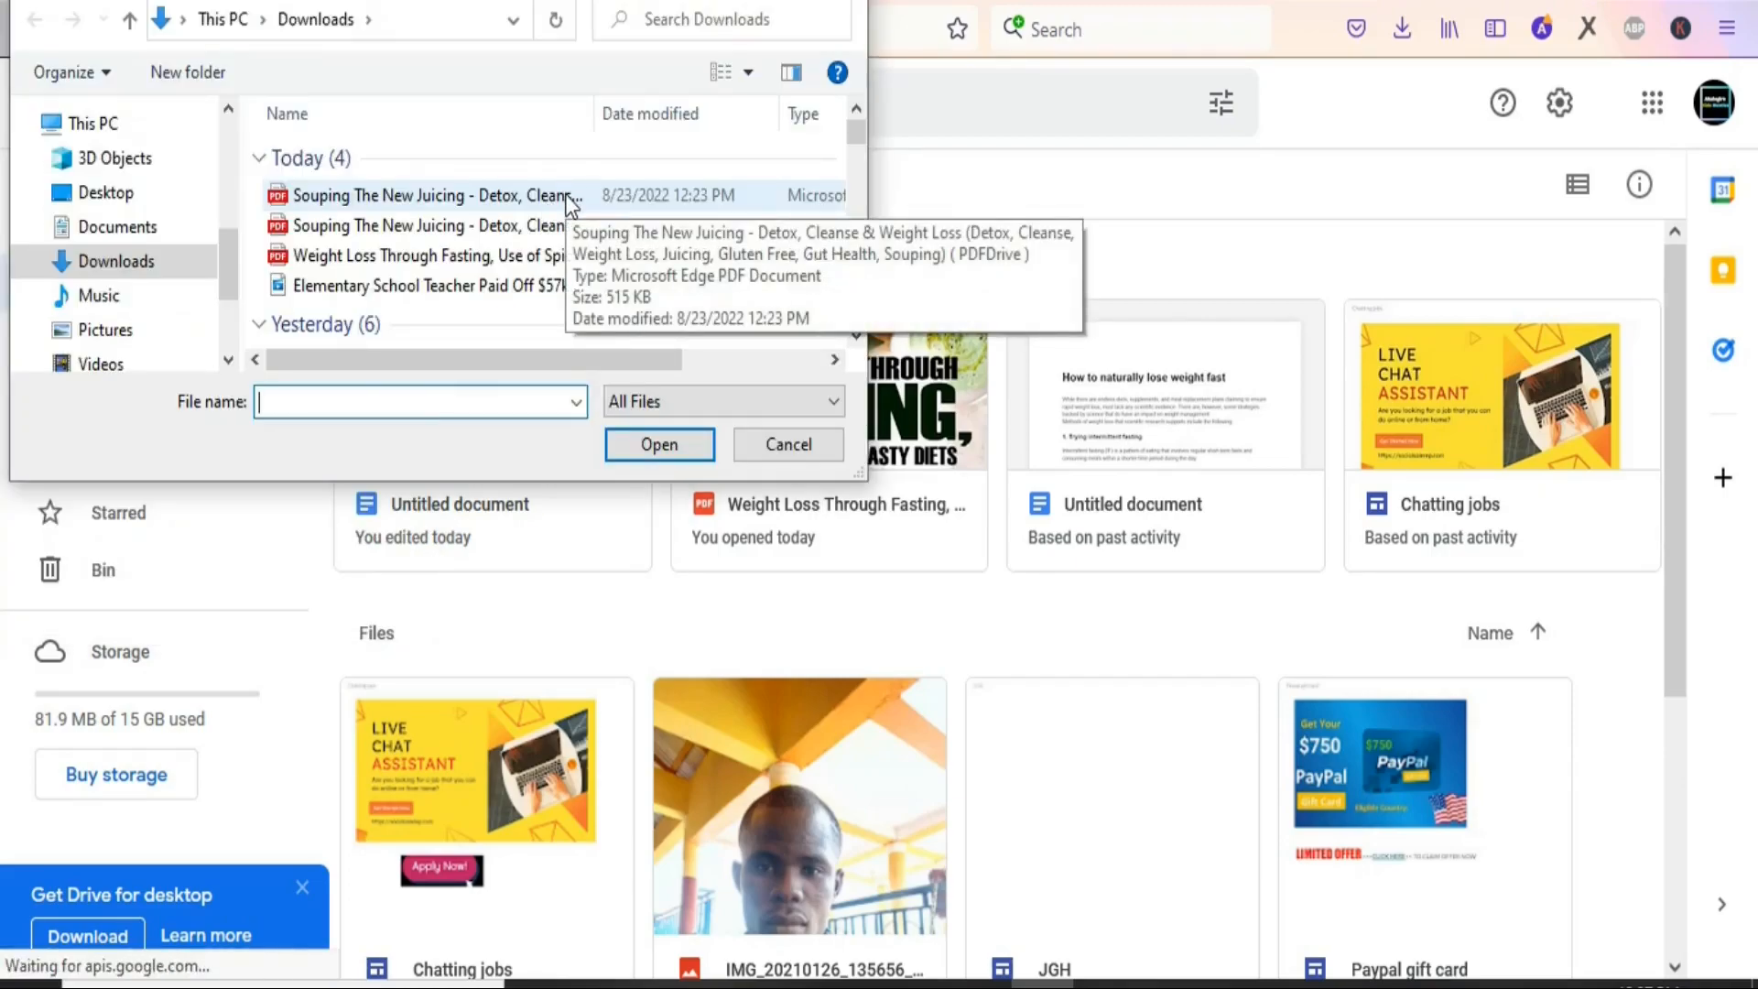
left_click(570, 200)
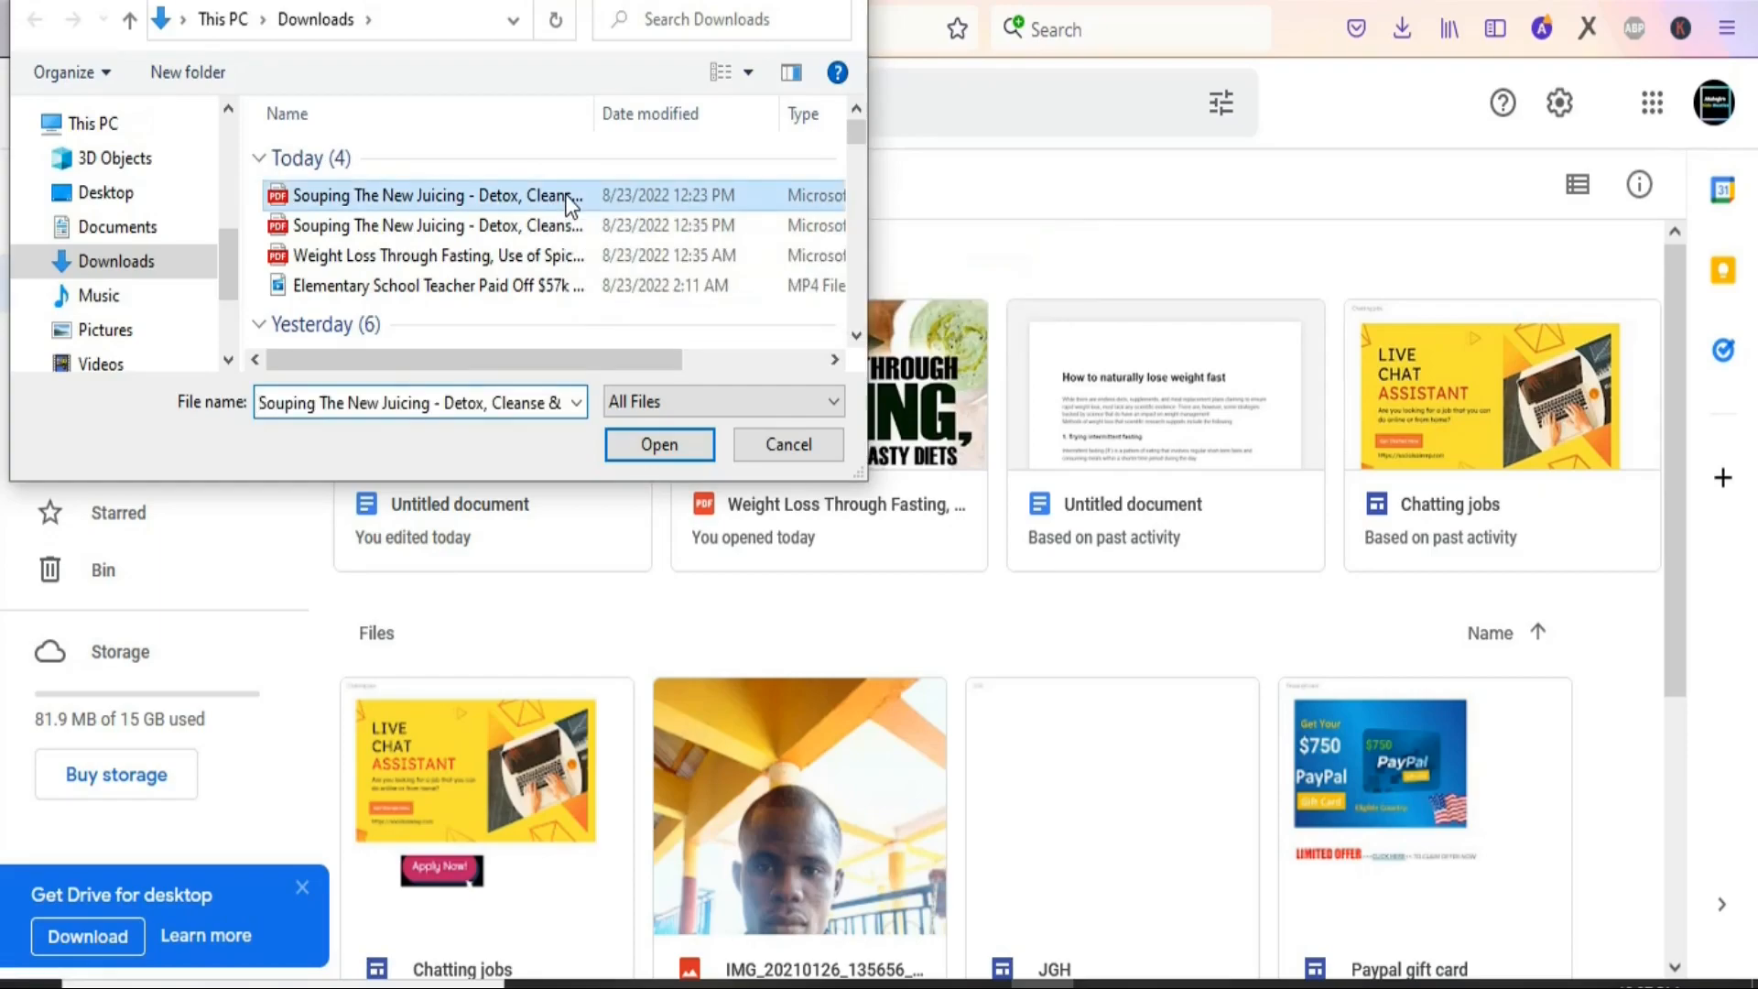
left_click(660, 448)
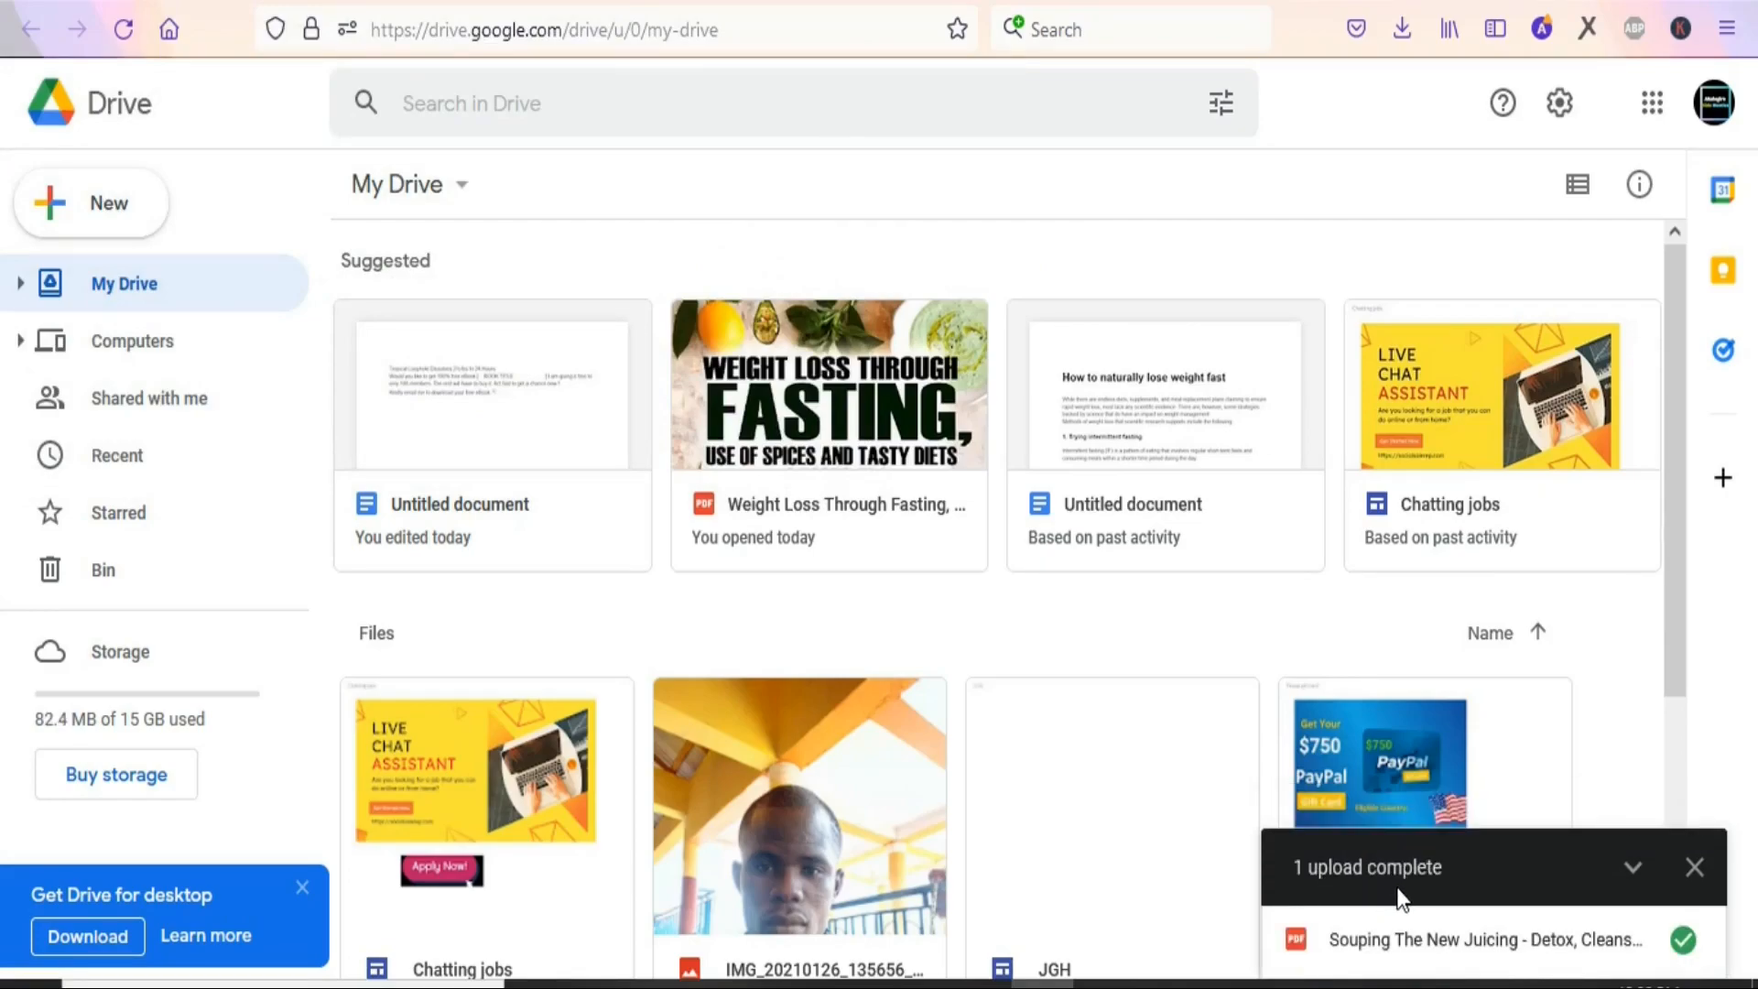
Step: Set the uploaded Souping PDF's general access to "Anyone with the link" and copy its sharing link
left_click_drag(1674, 618, 1658, 962)
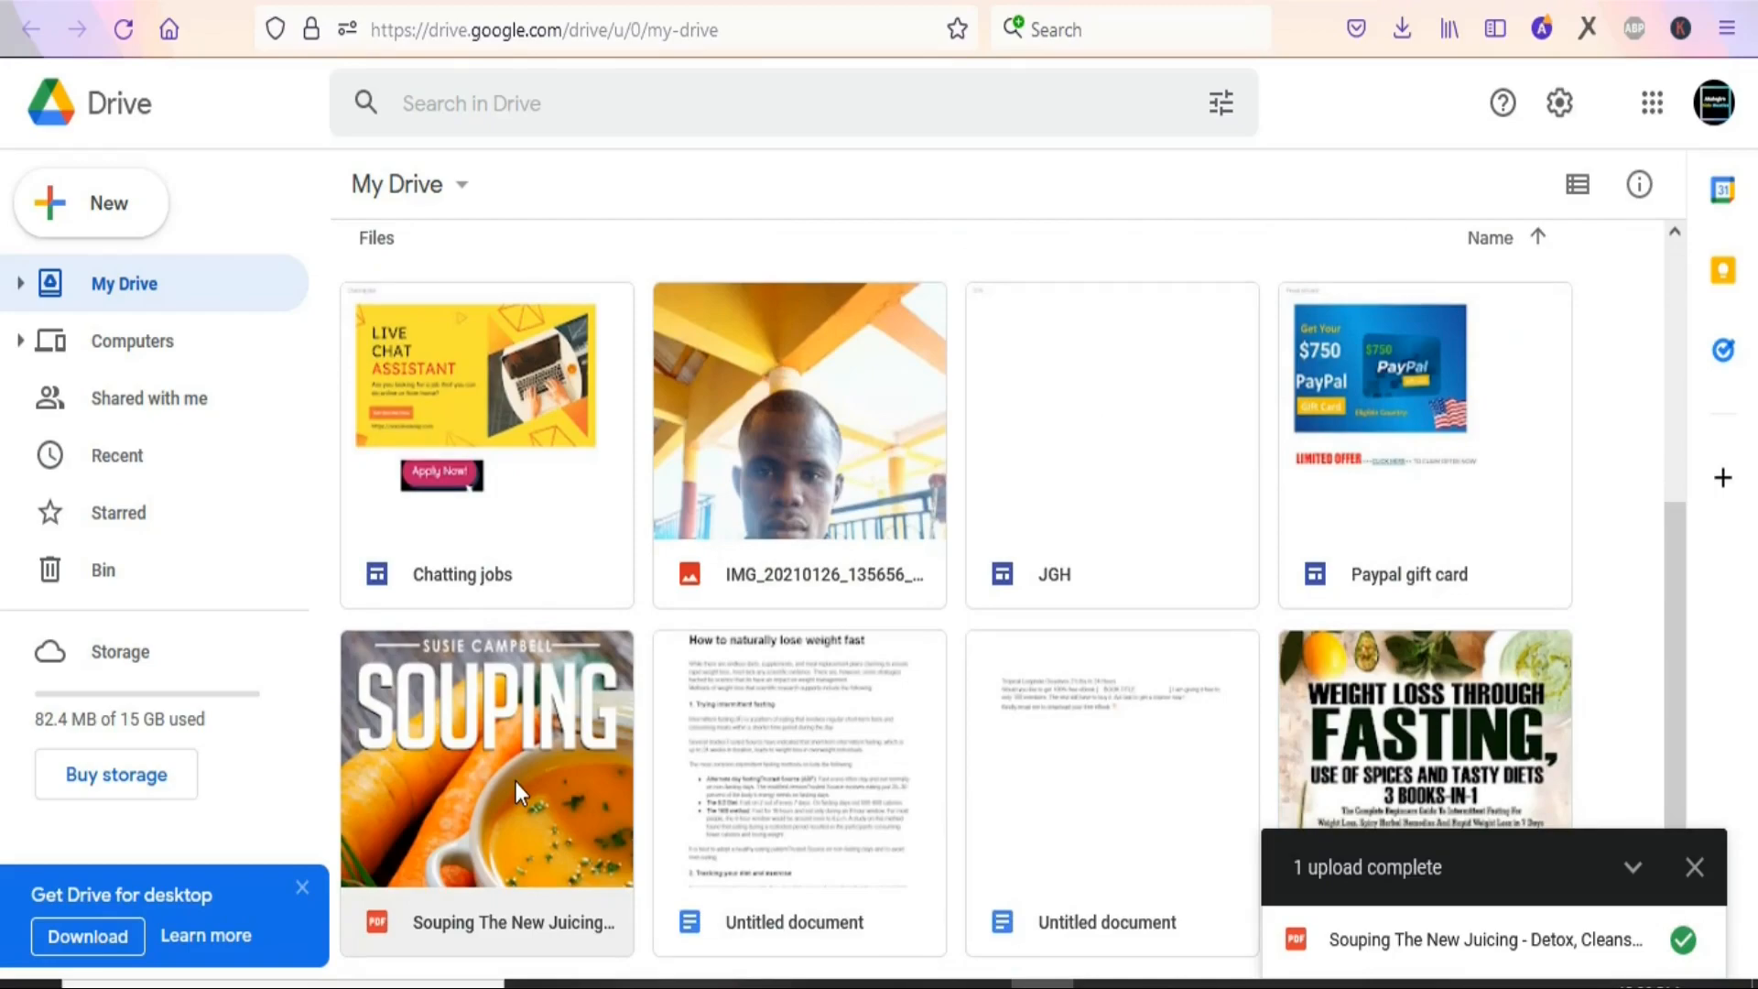
key("F5")
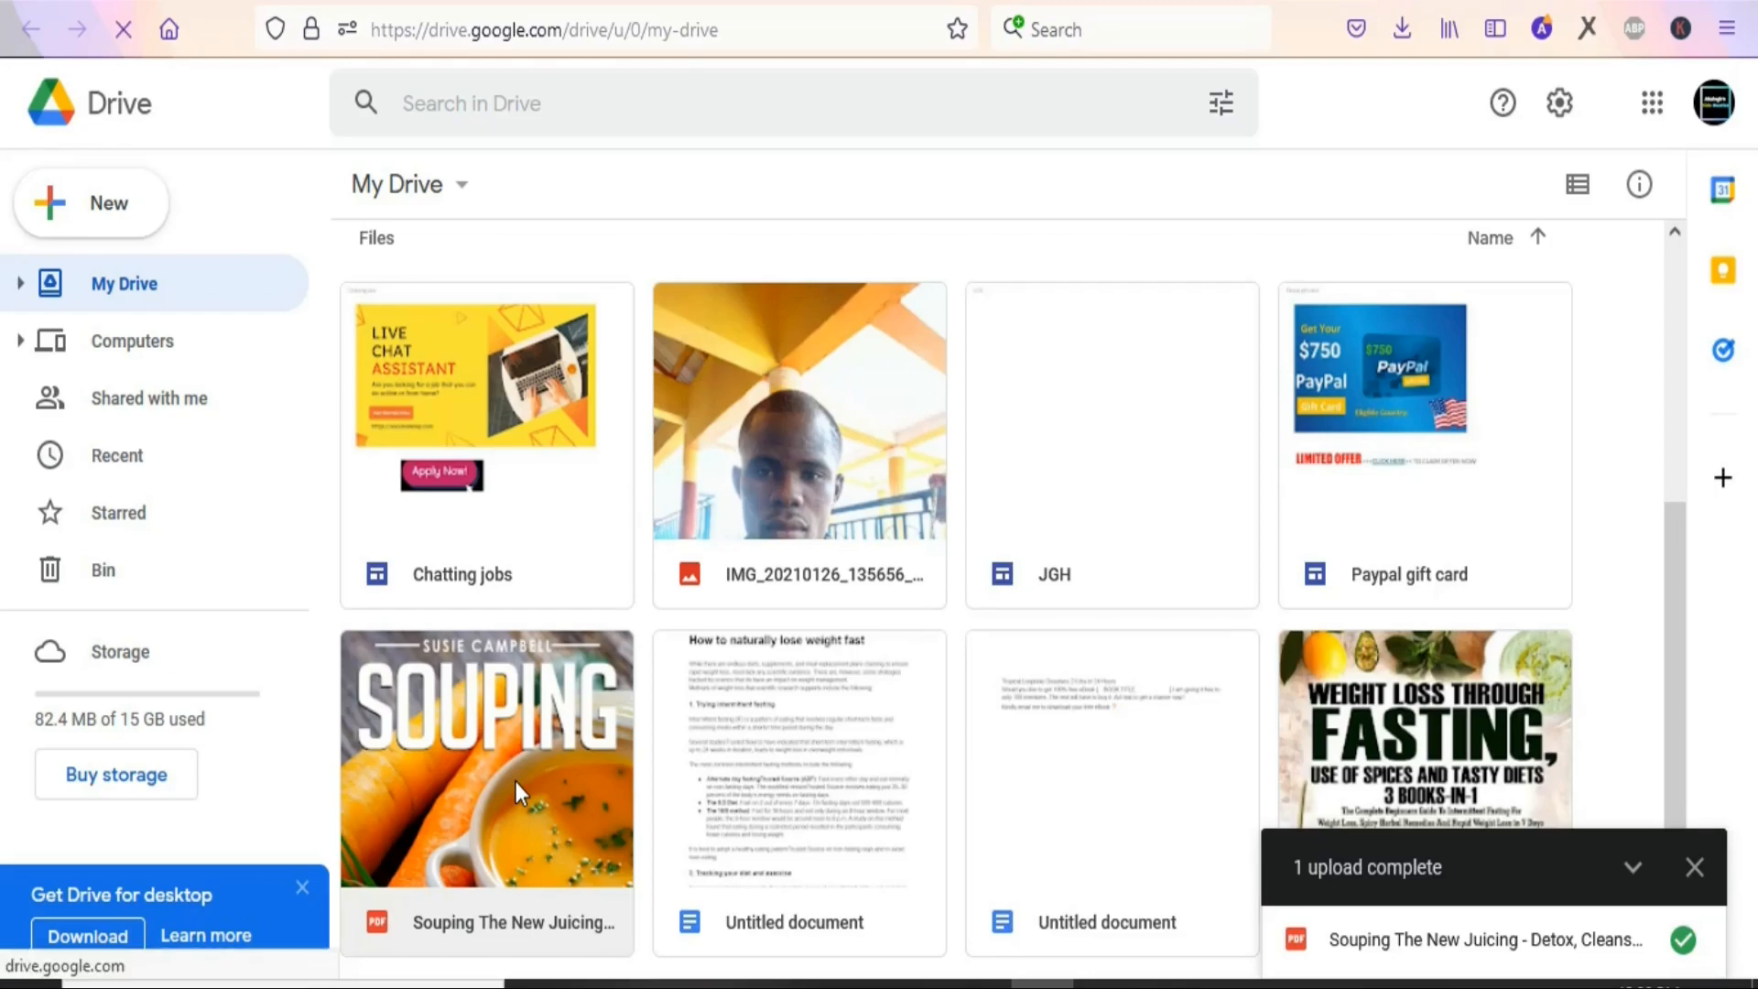
right_click(515, 782)
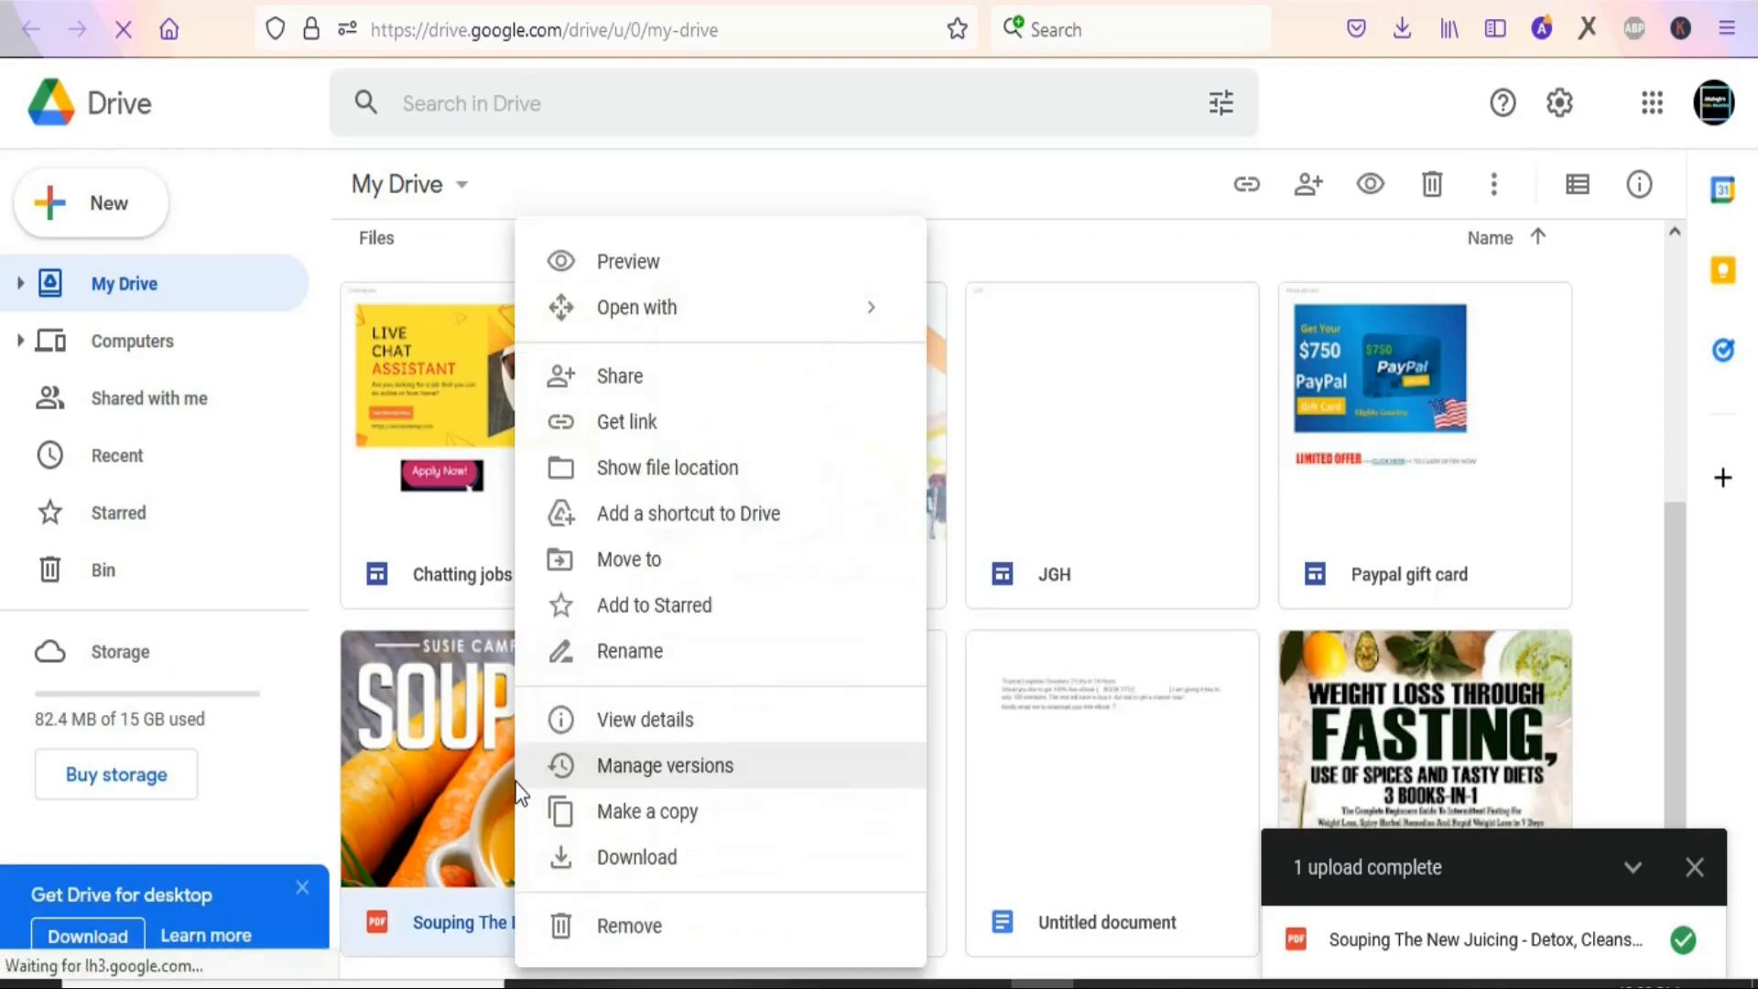
left_click(612, 423)
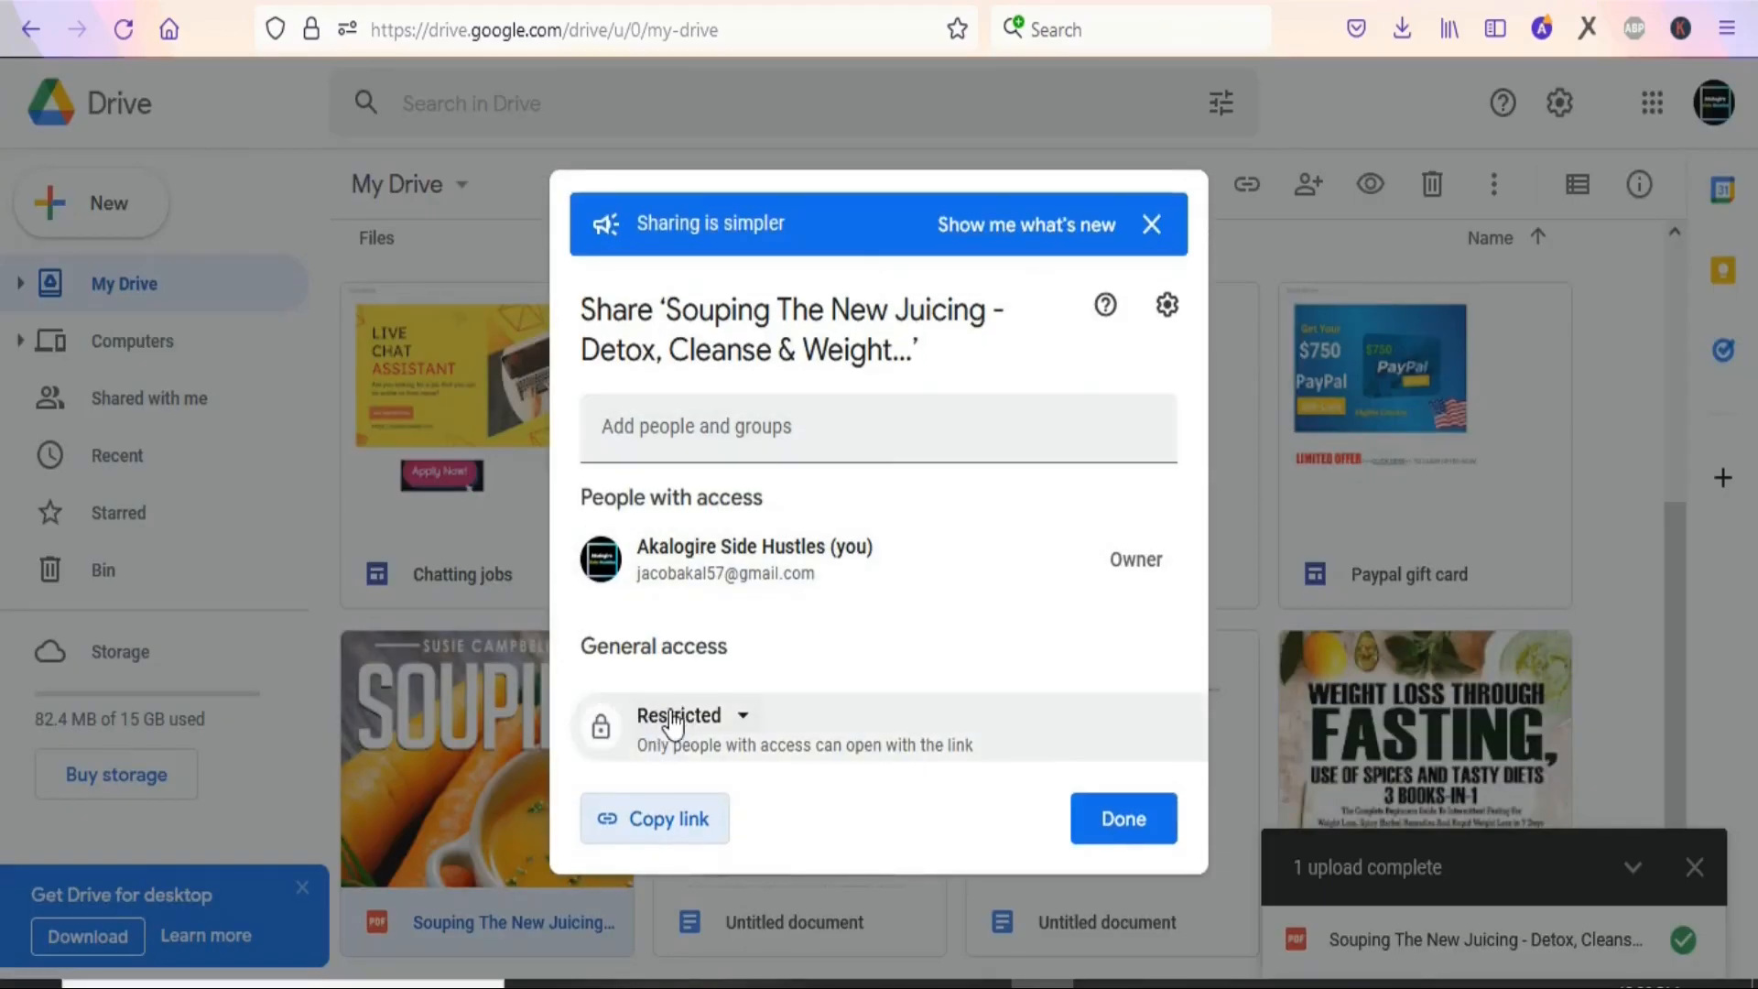
left_click(738, 723)
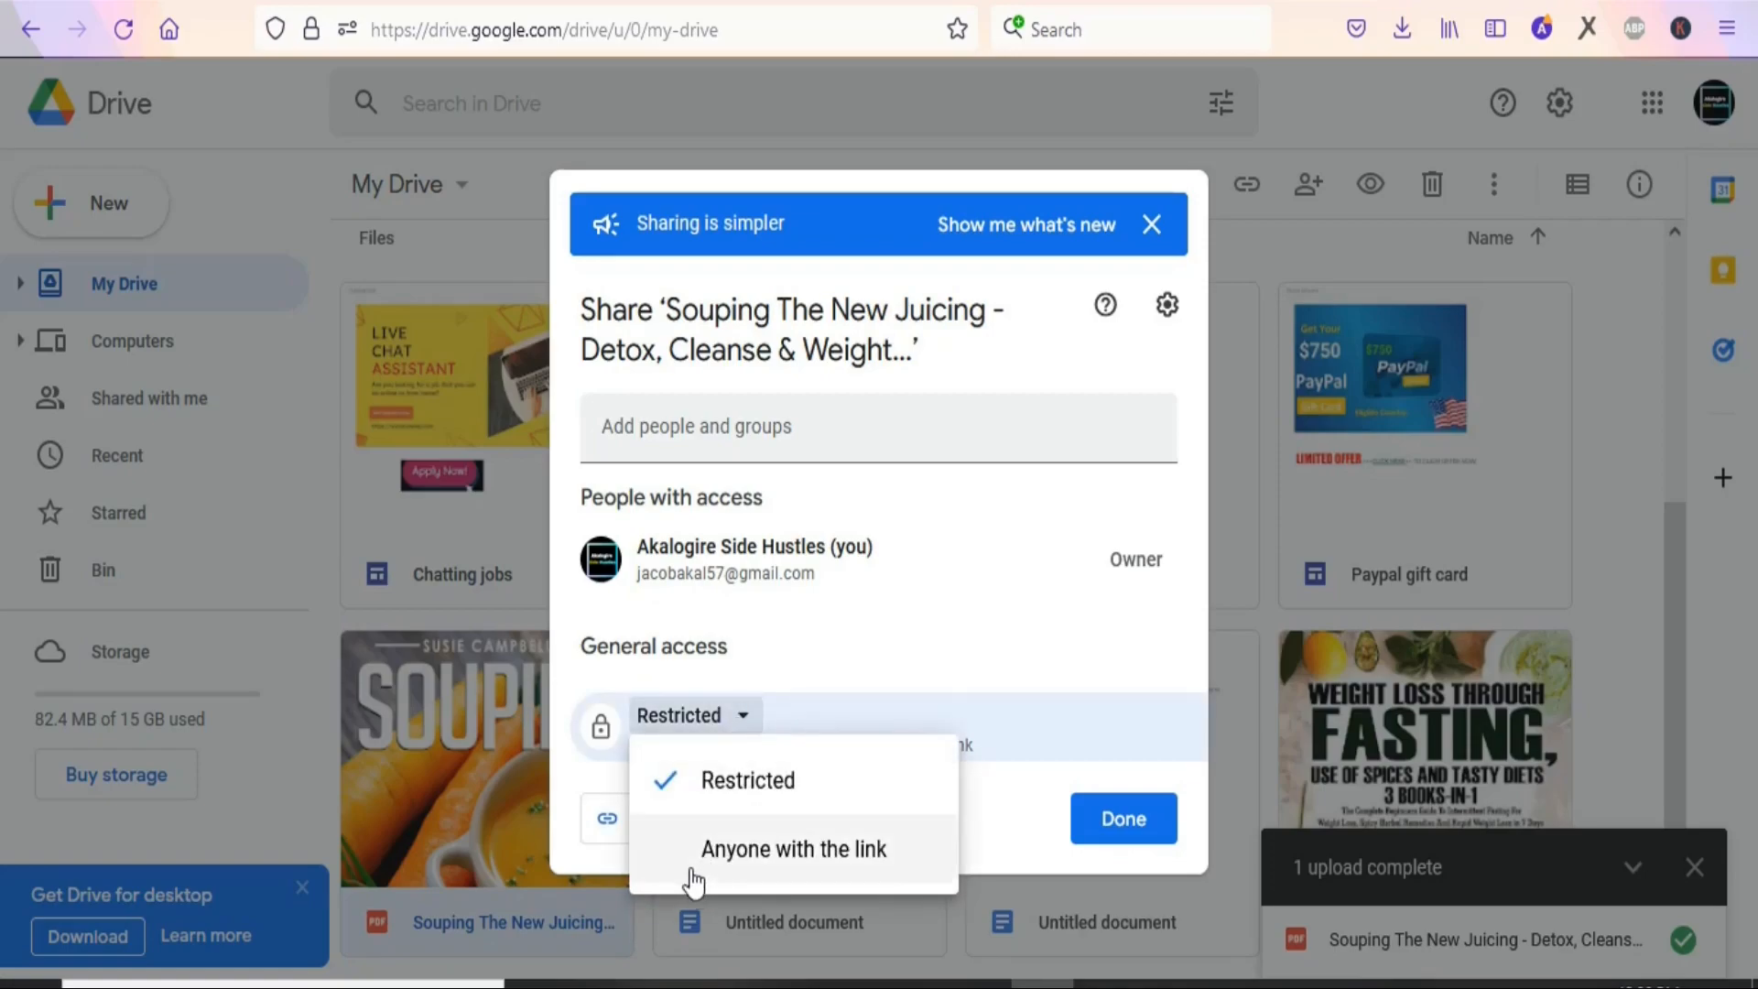
left_click(710, 856)
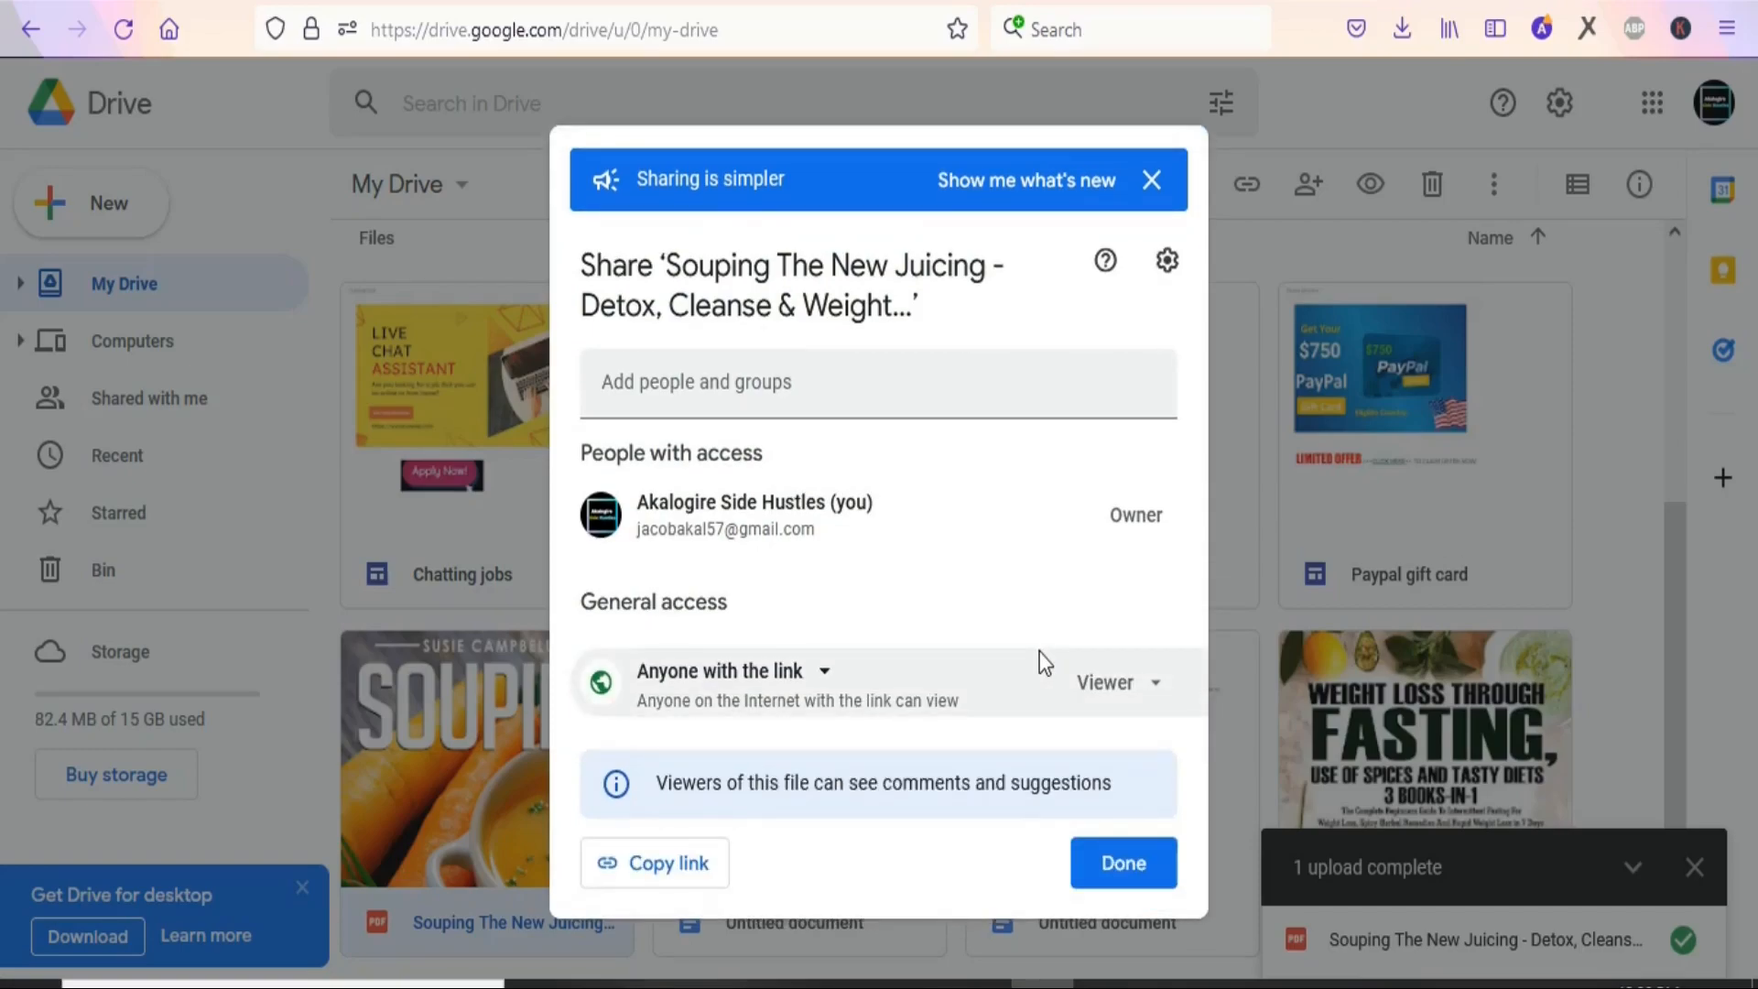
left_click(663, 865)
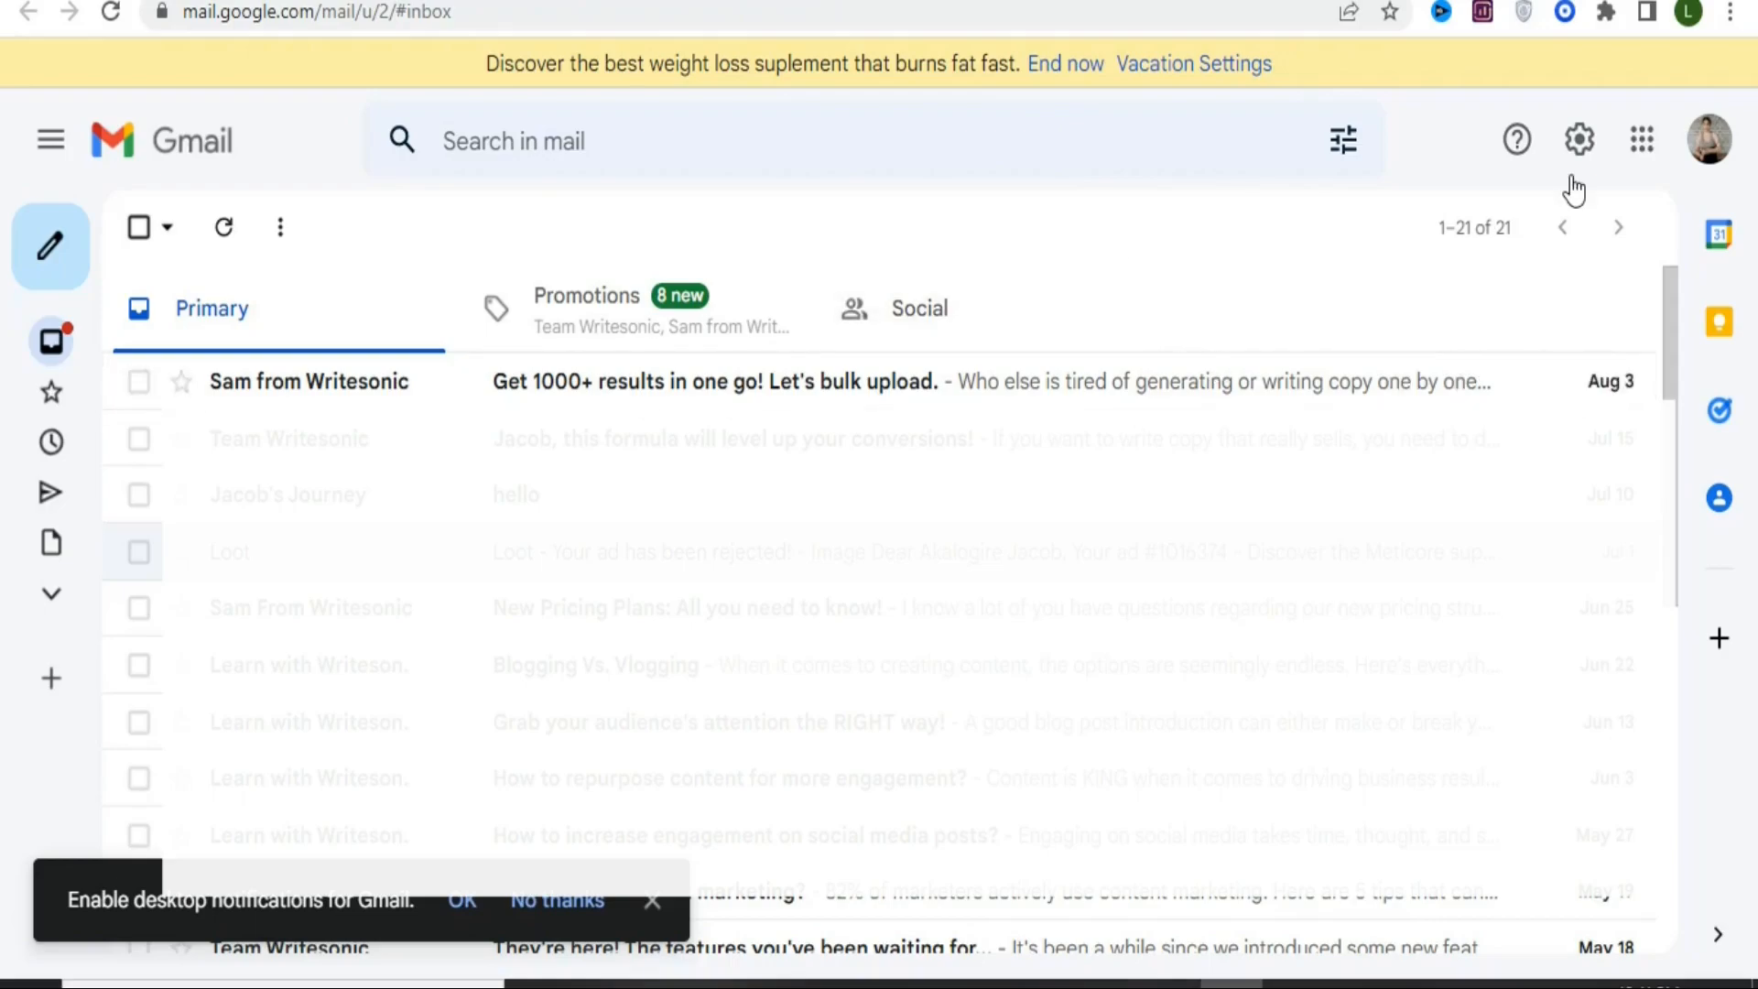
Step: Open the full Gmail settings and go to the Vacation responder section of the general settings
left_click(1576, 138)
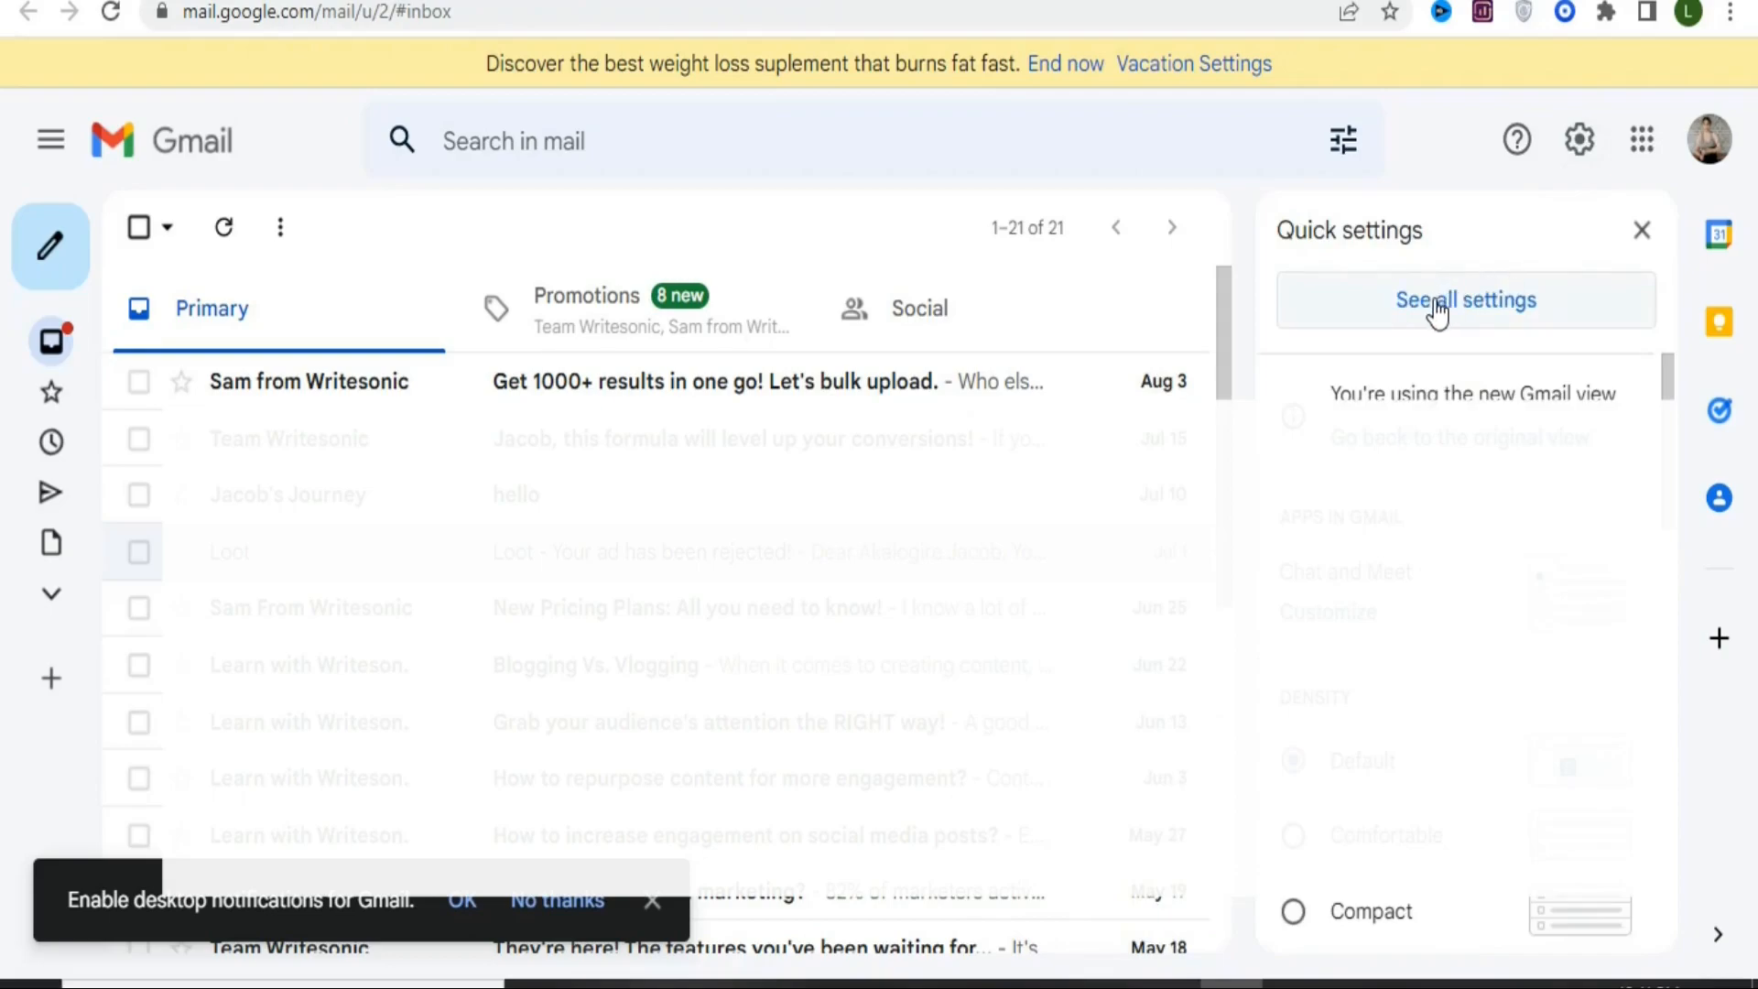
left_click(1427, 306)
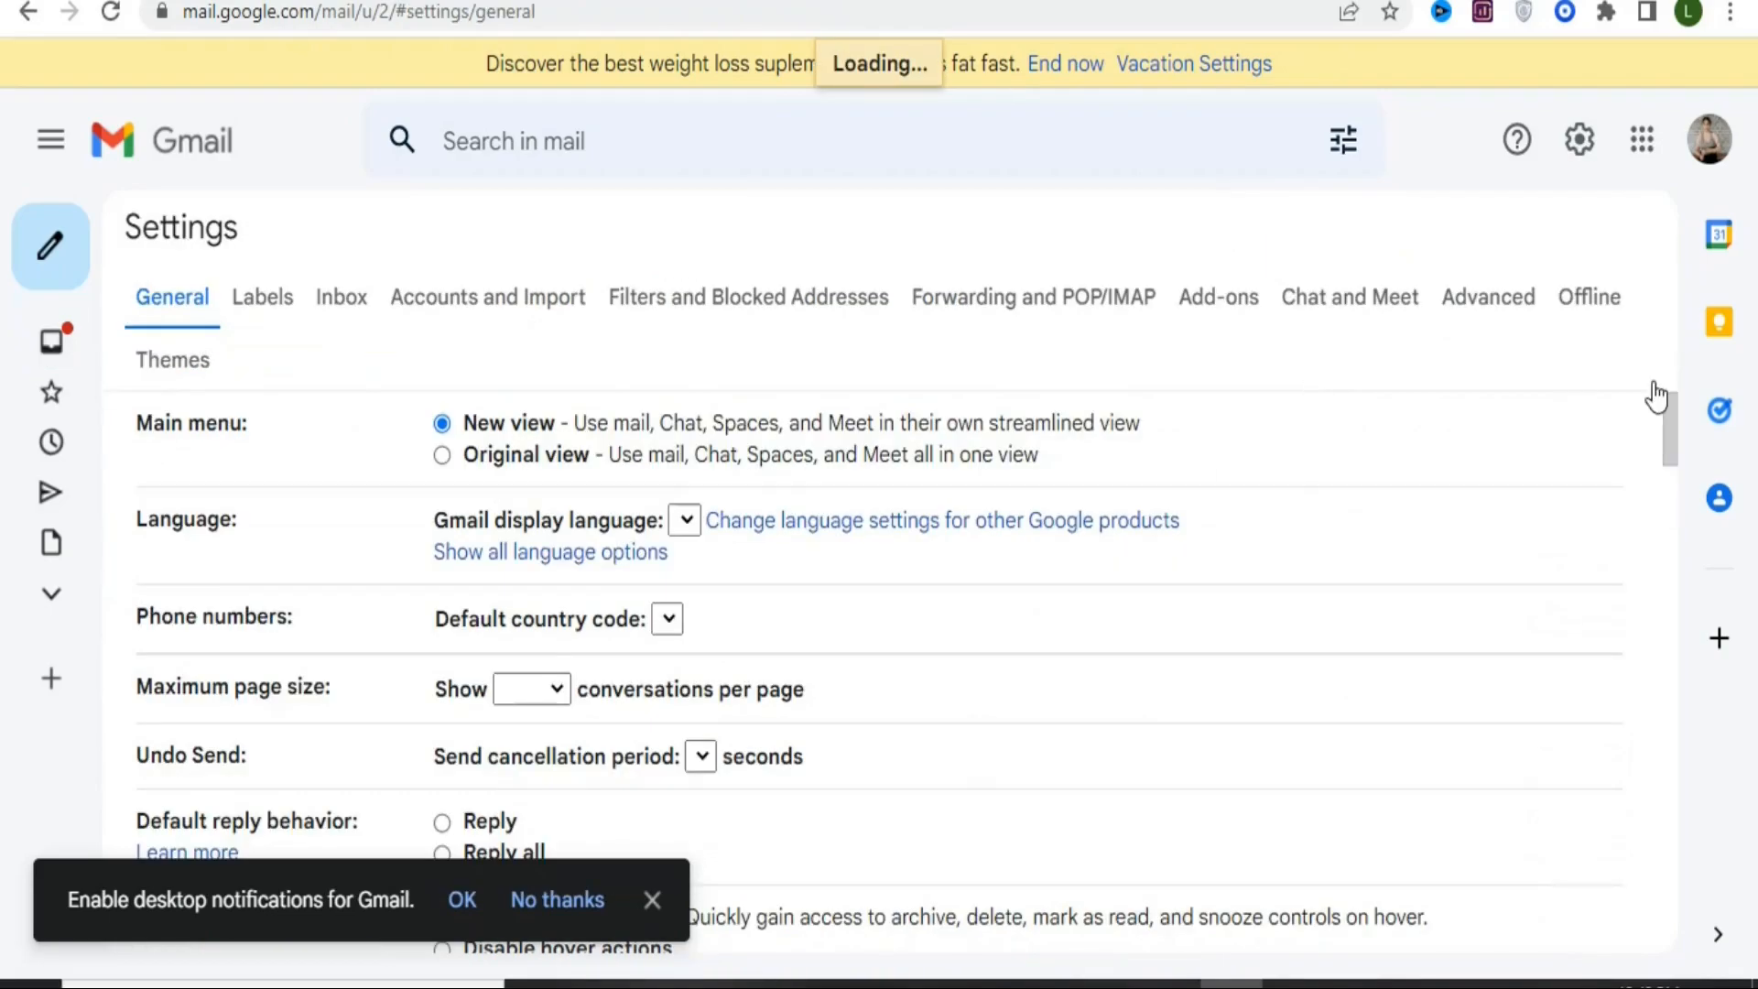
left_click_drag(1667, 442, 1674, 866)
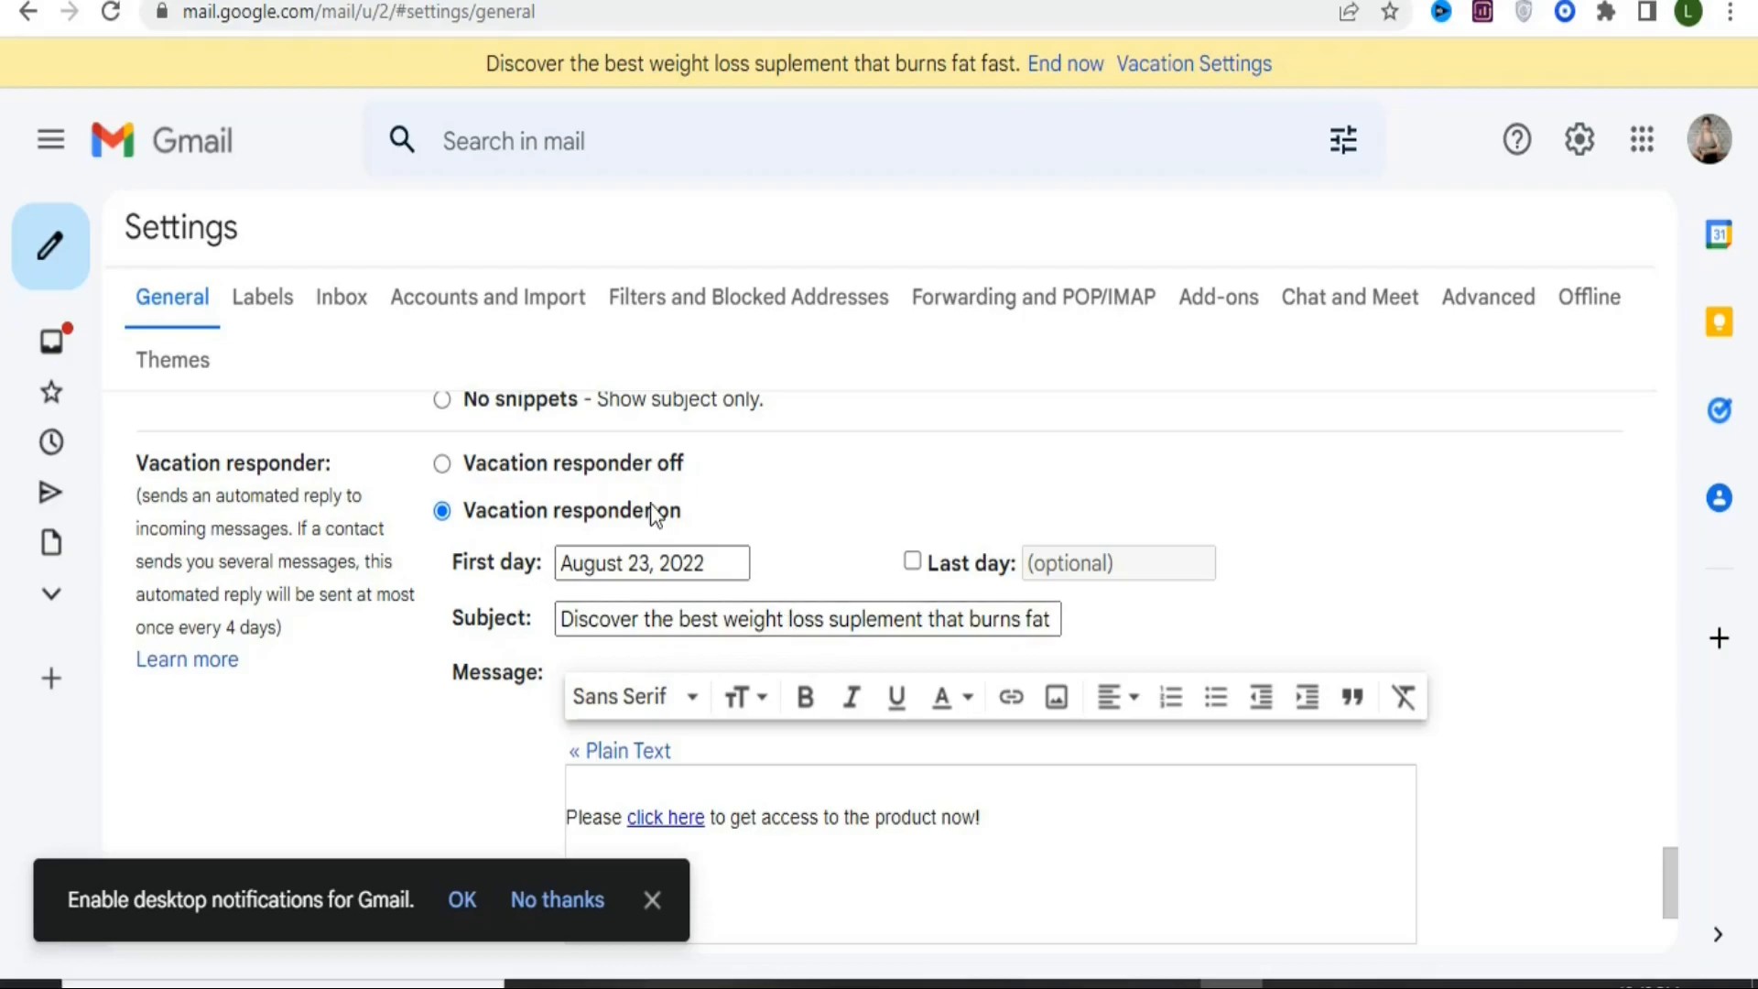
left_click(443, 465)
mouse_move(1672, 870)
left_mouse_down()
mouse_move(1666, 896)
mouse_move(1666, 865)
mouse_move(1669, 881)
left_mouse_up()
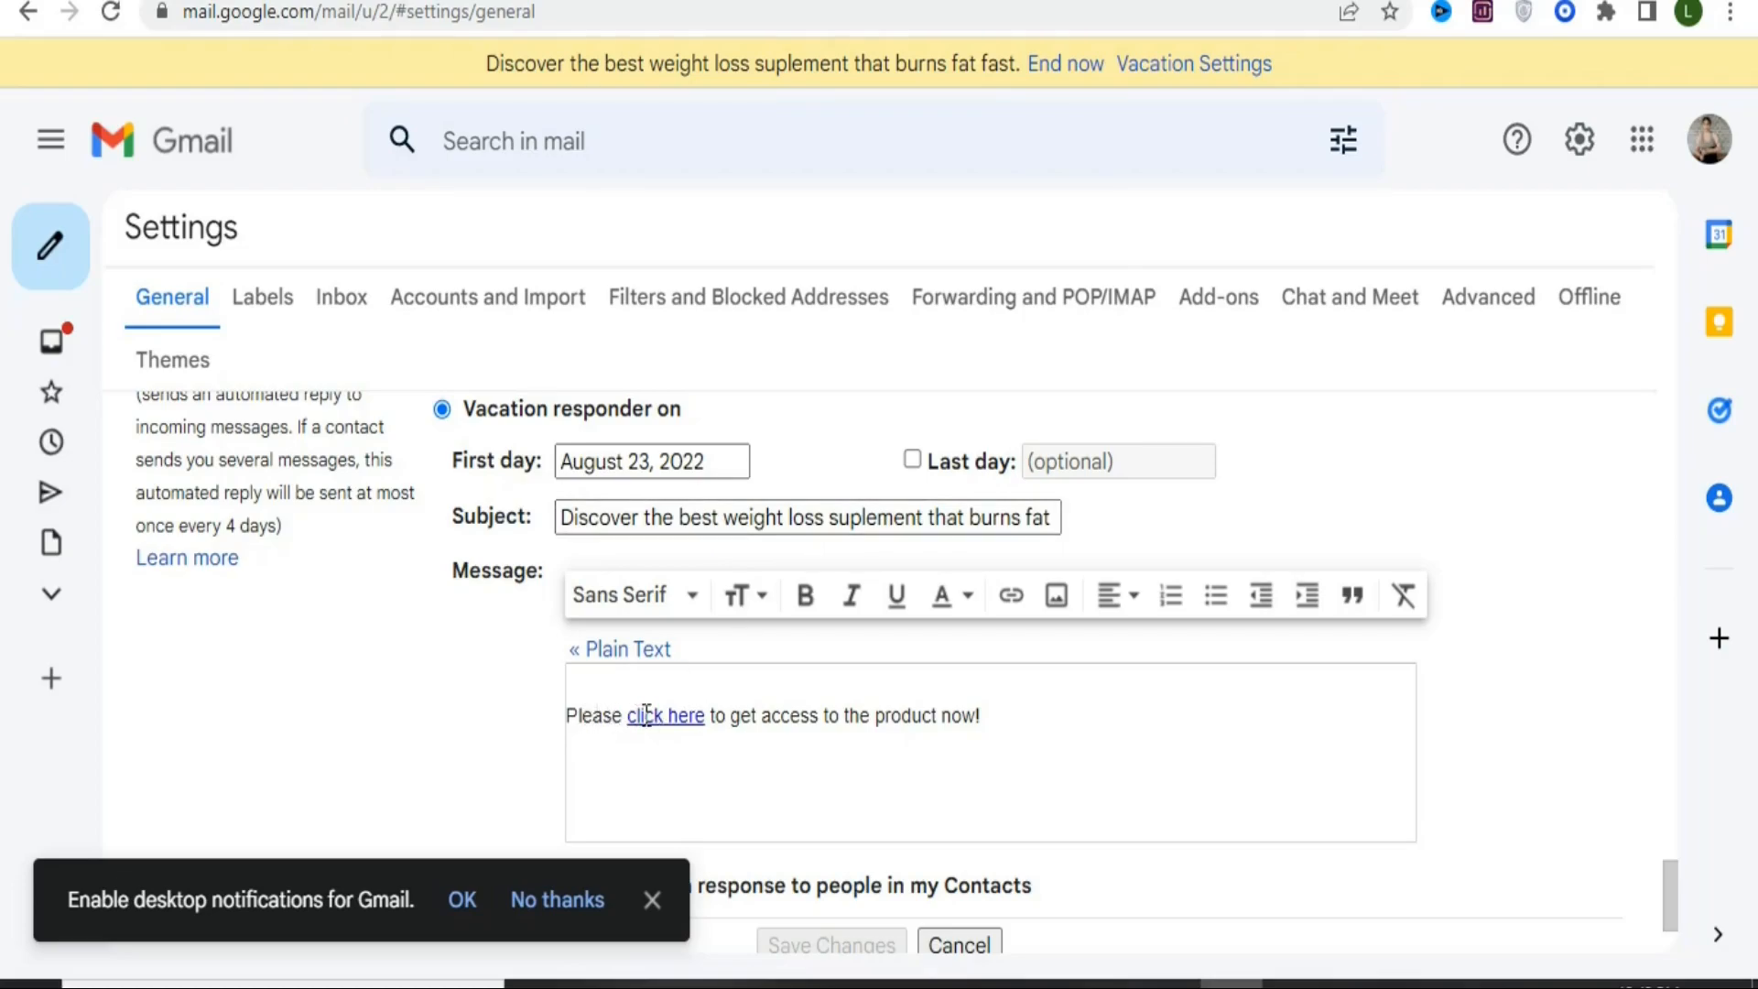
Step: Replace the word "product" with "book" in the vacation responder message
left_click(940, 708)
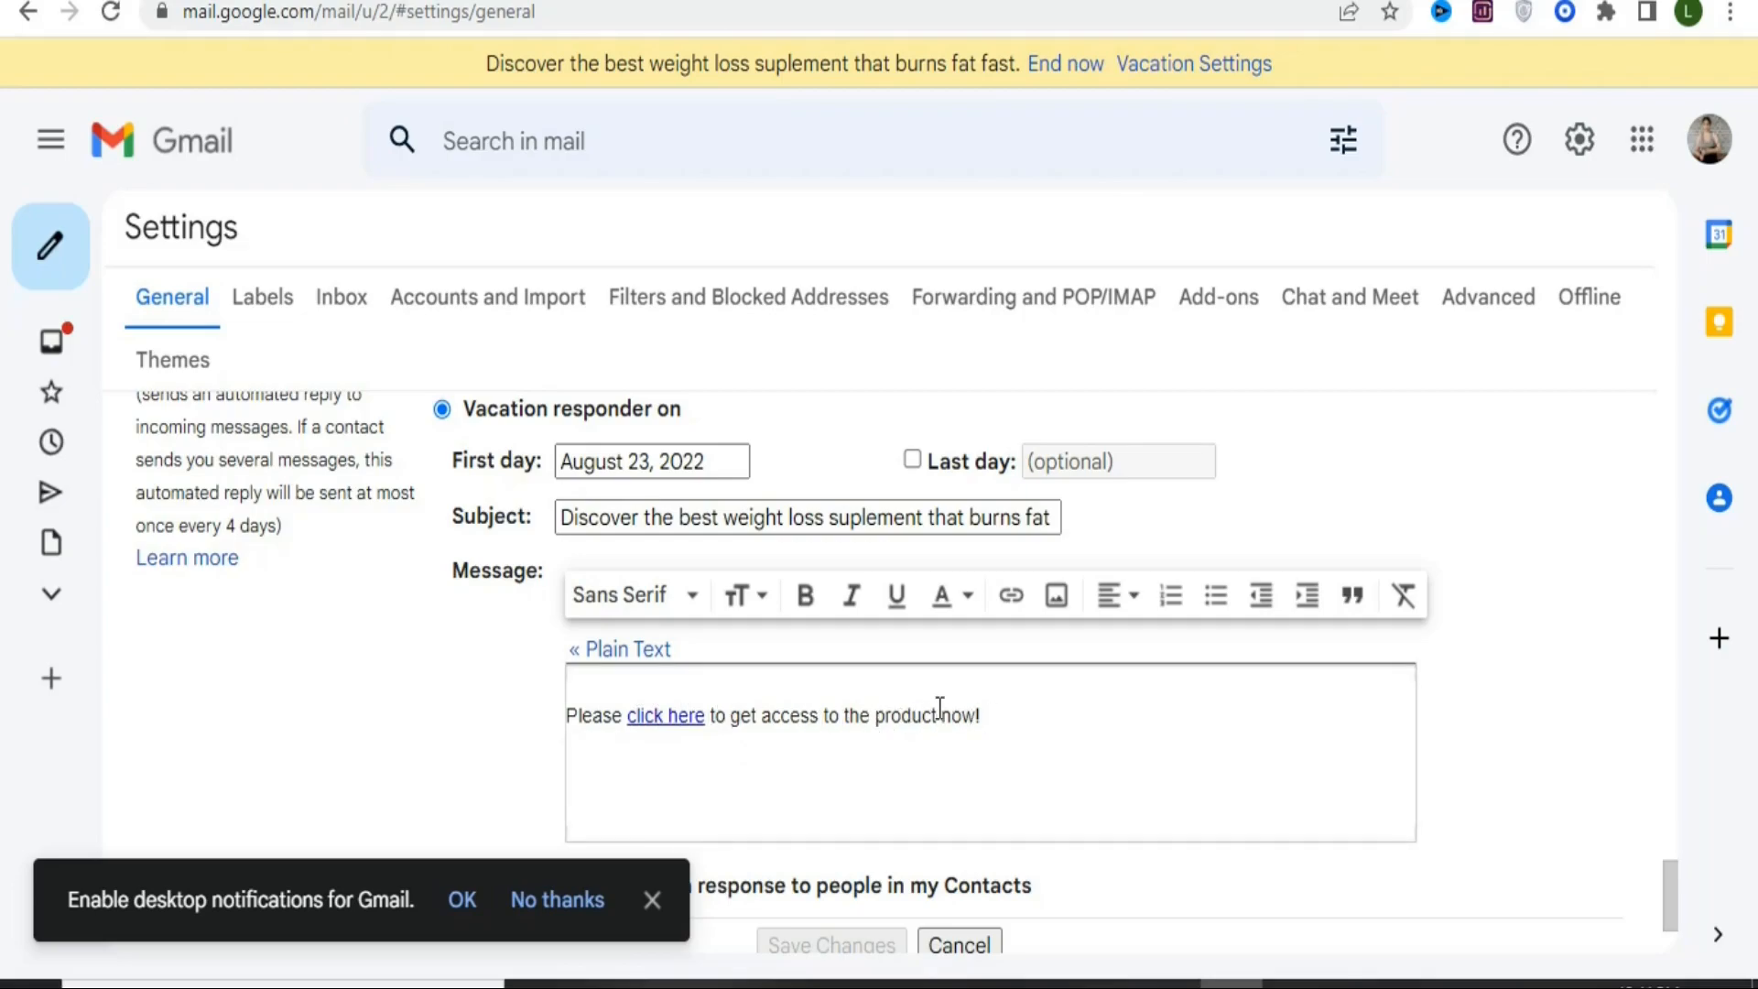
key("ctrl+BackSpace")
type("book")
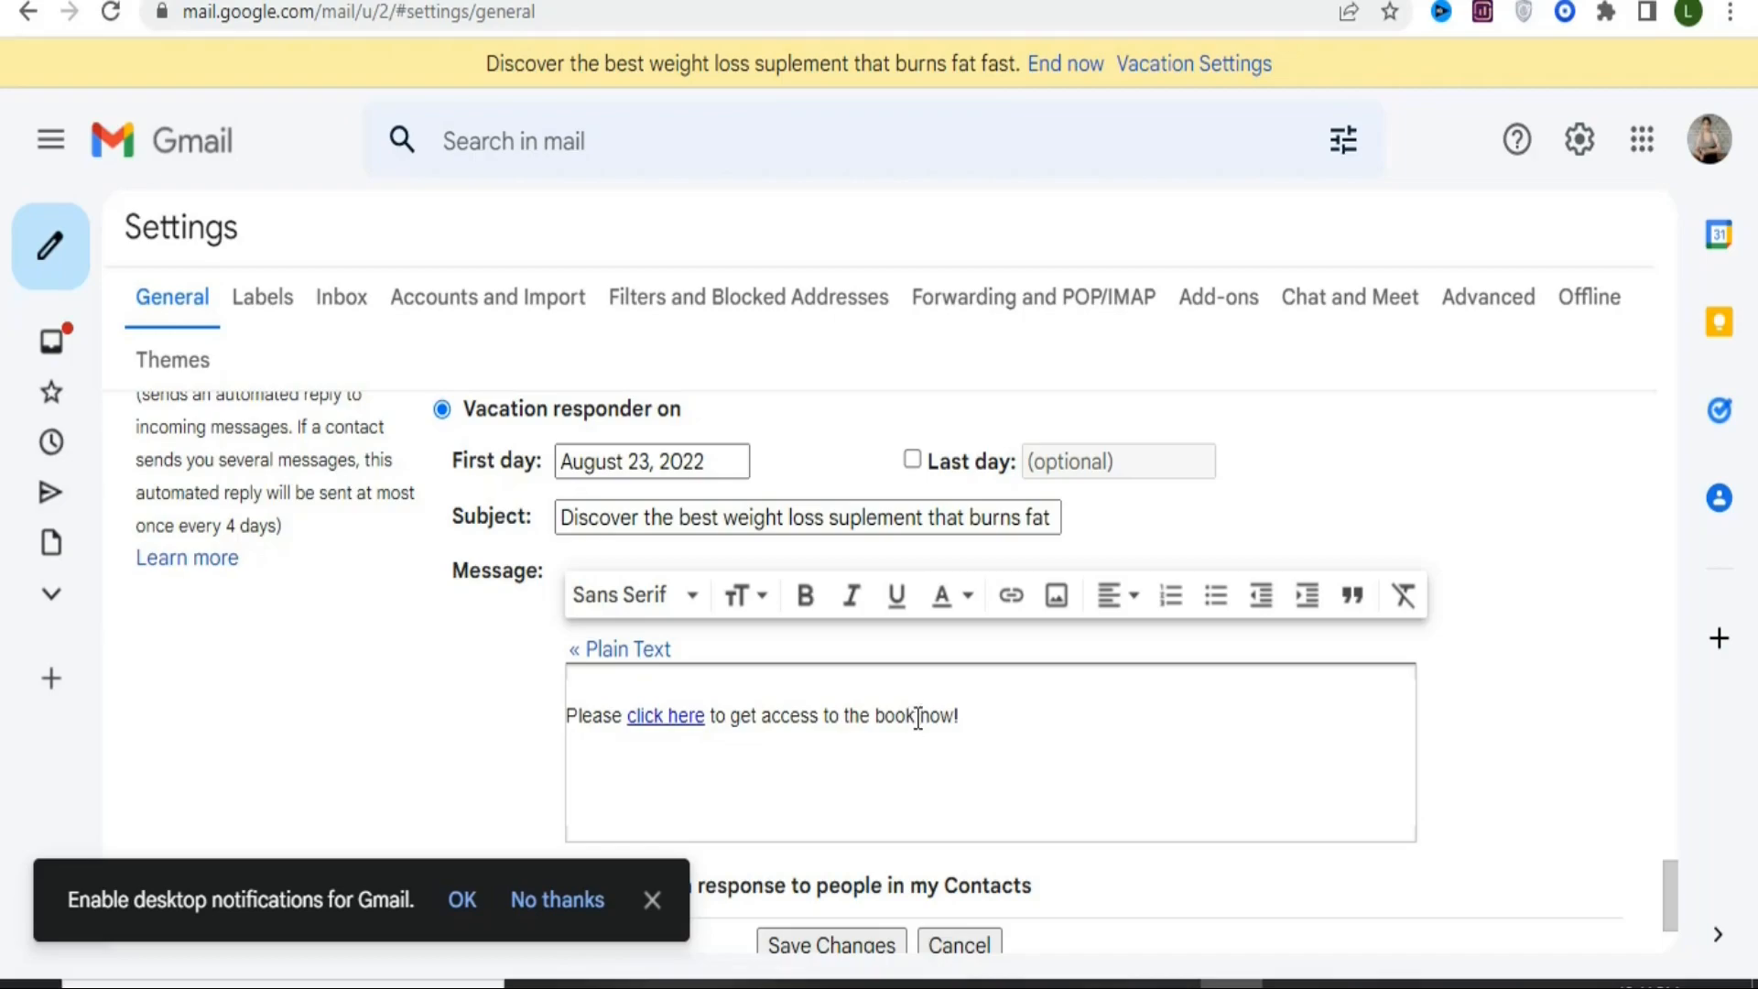
left_click_drag(918, 717, 871, 707)
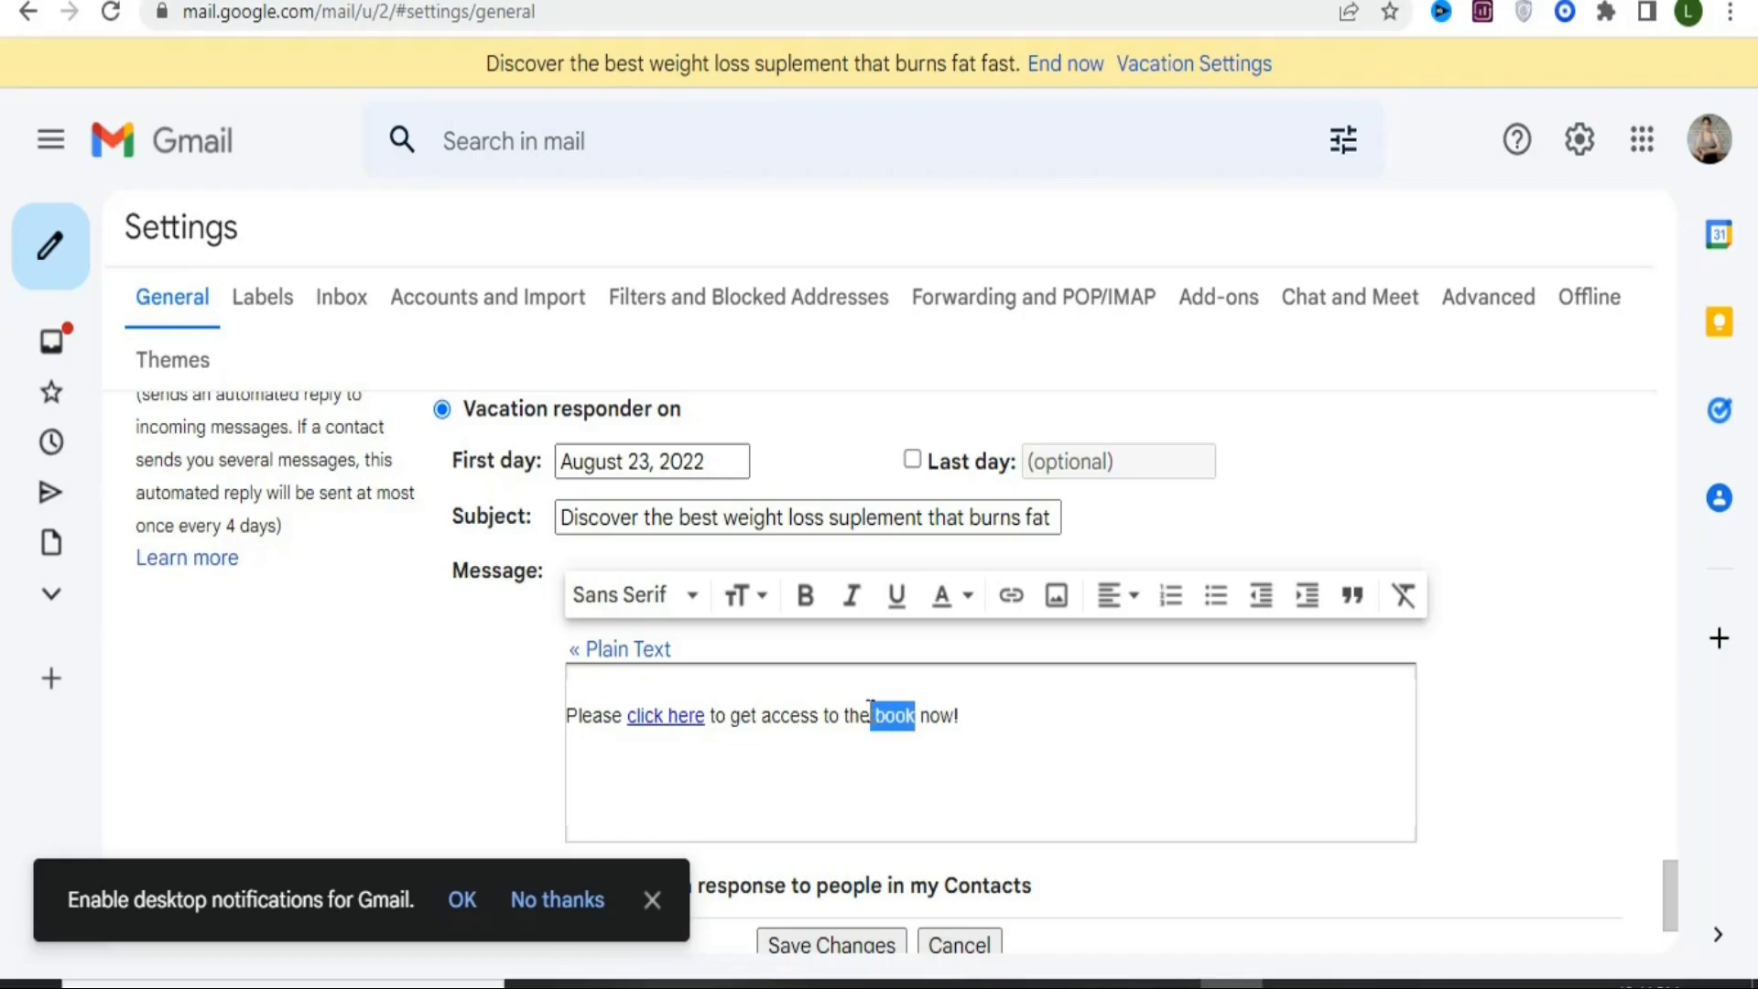
Step: Link the word "book" in the vacation responder message to the Souping PDF's Google Drive sharing link and save the settings changes
left_click(1011, 597)
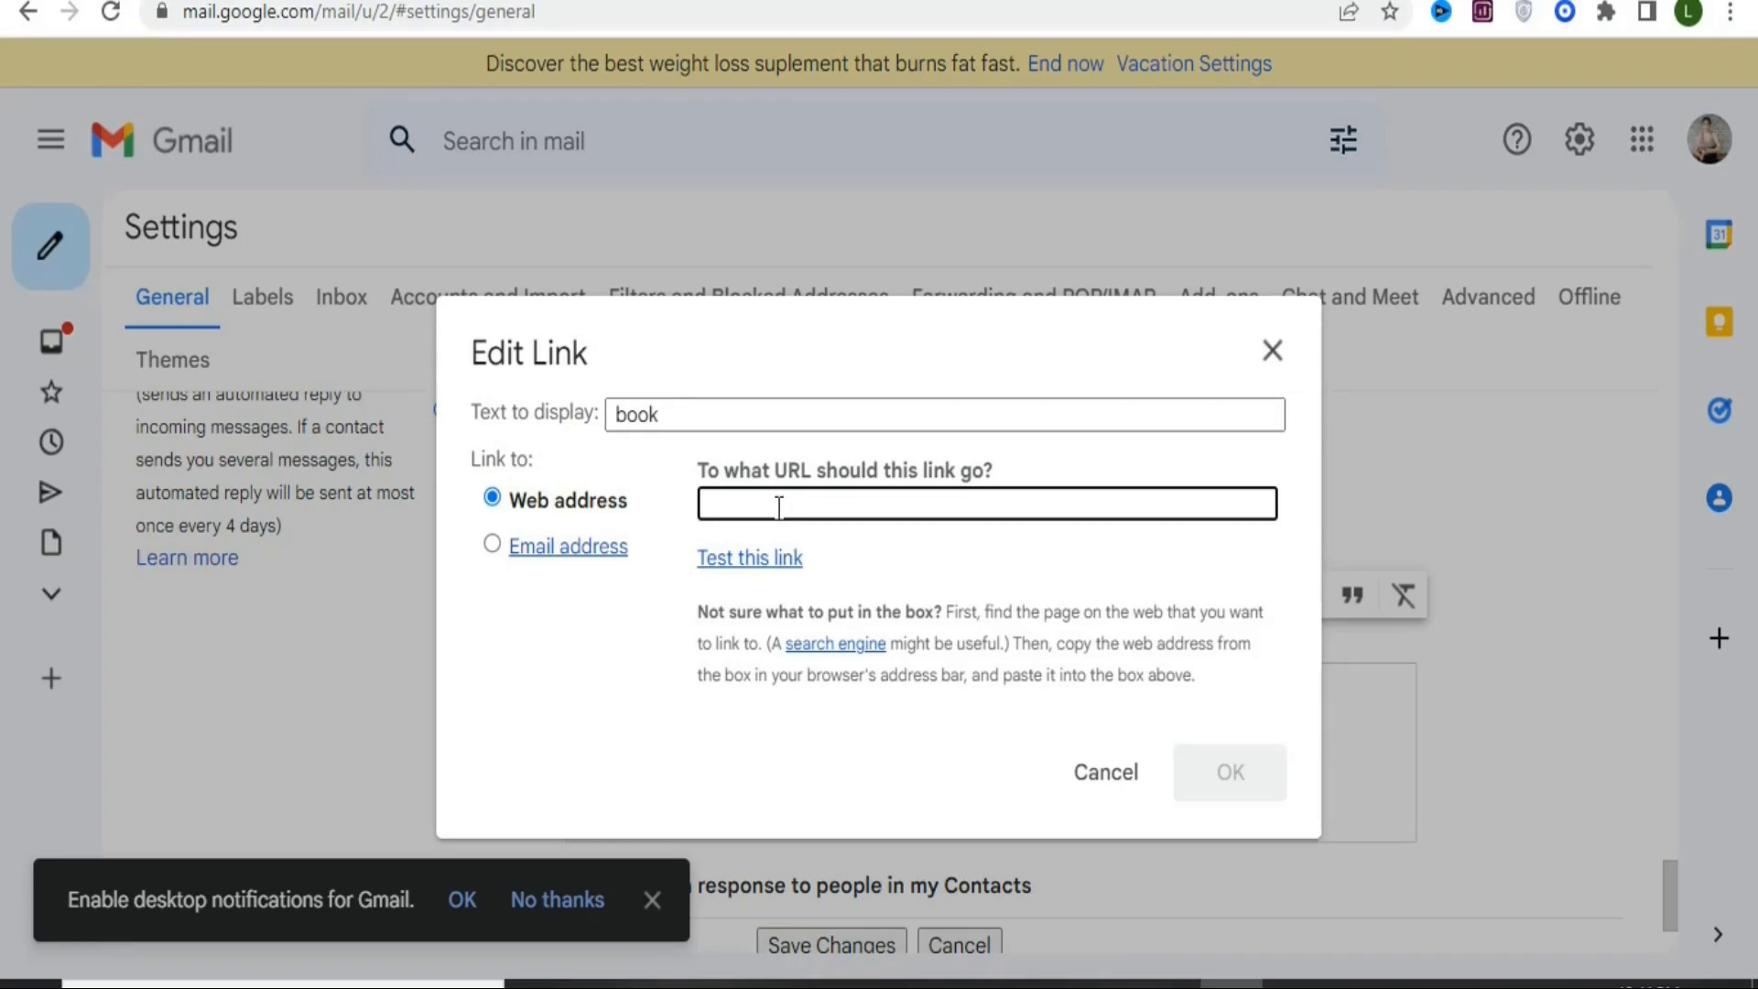
left_click(1041, 985)
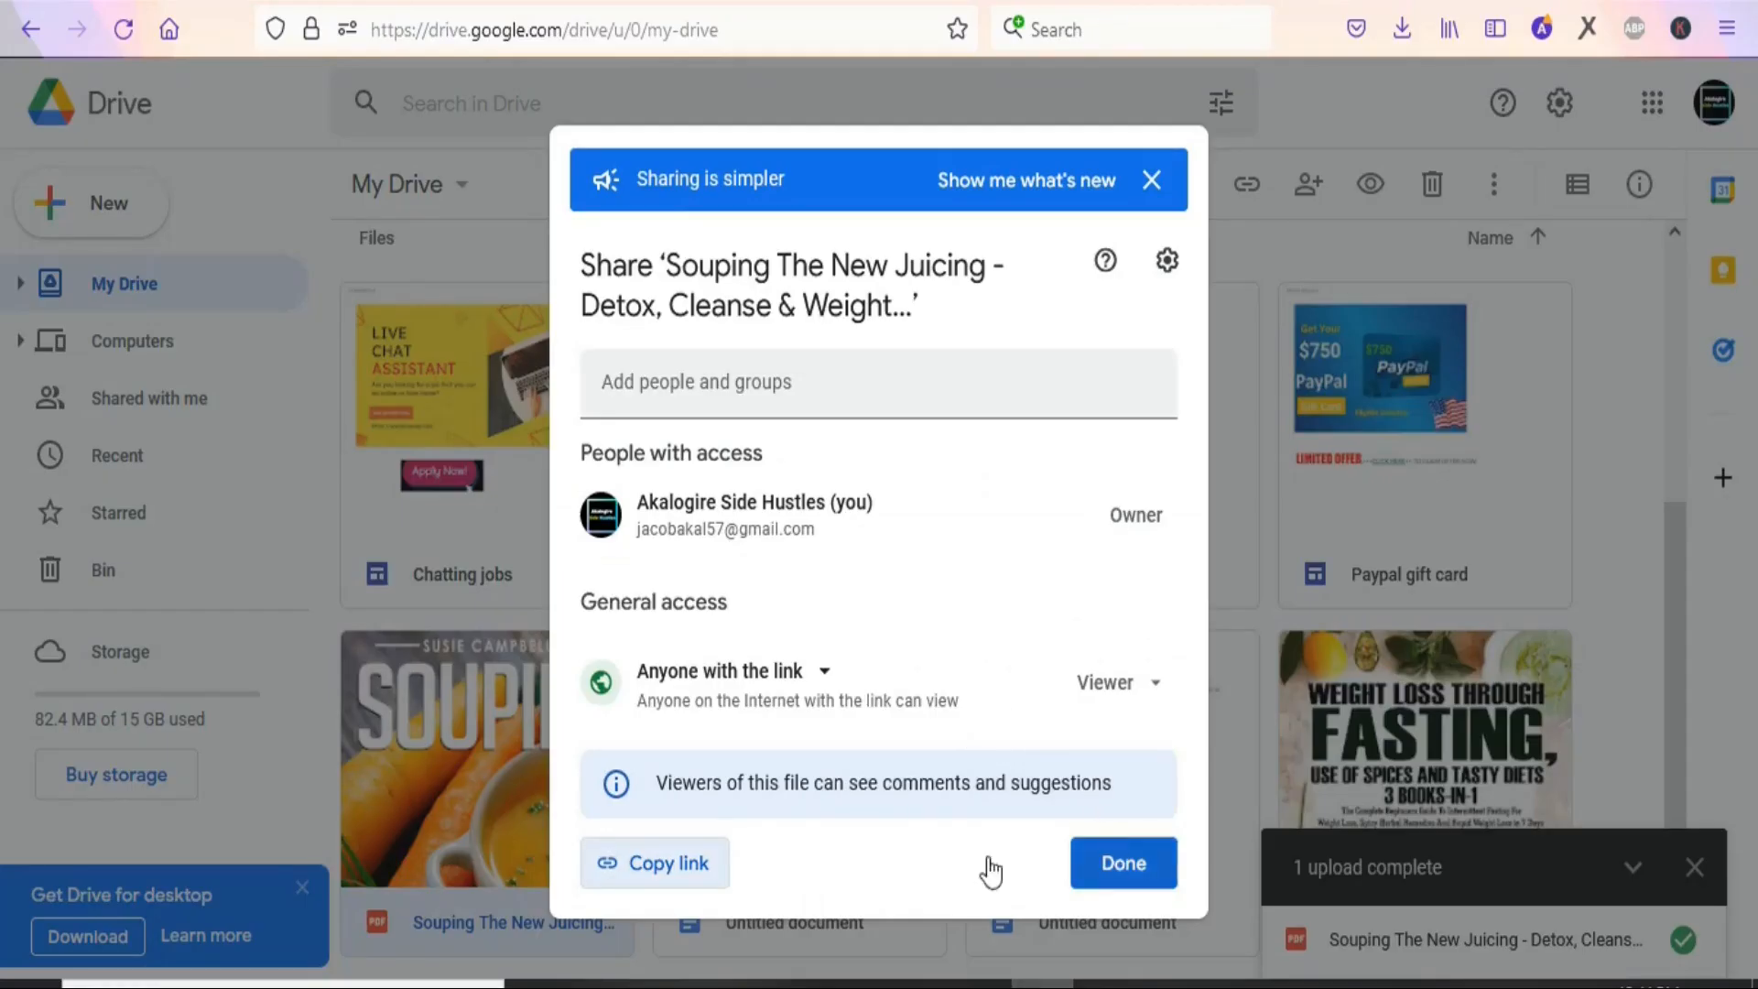
left_click(675, 863)
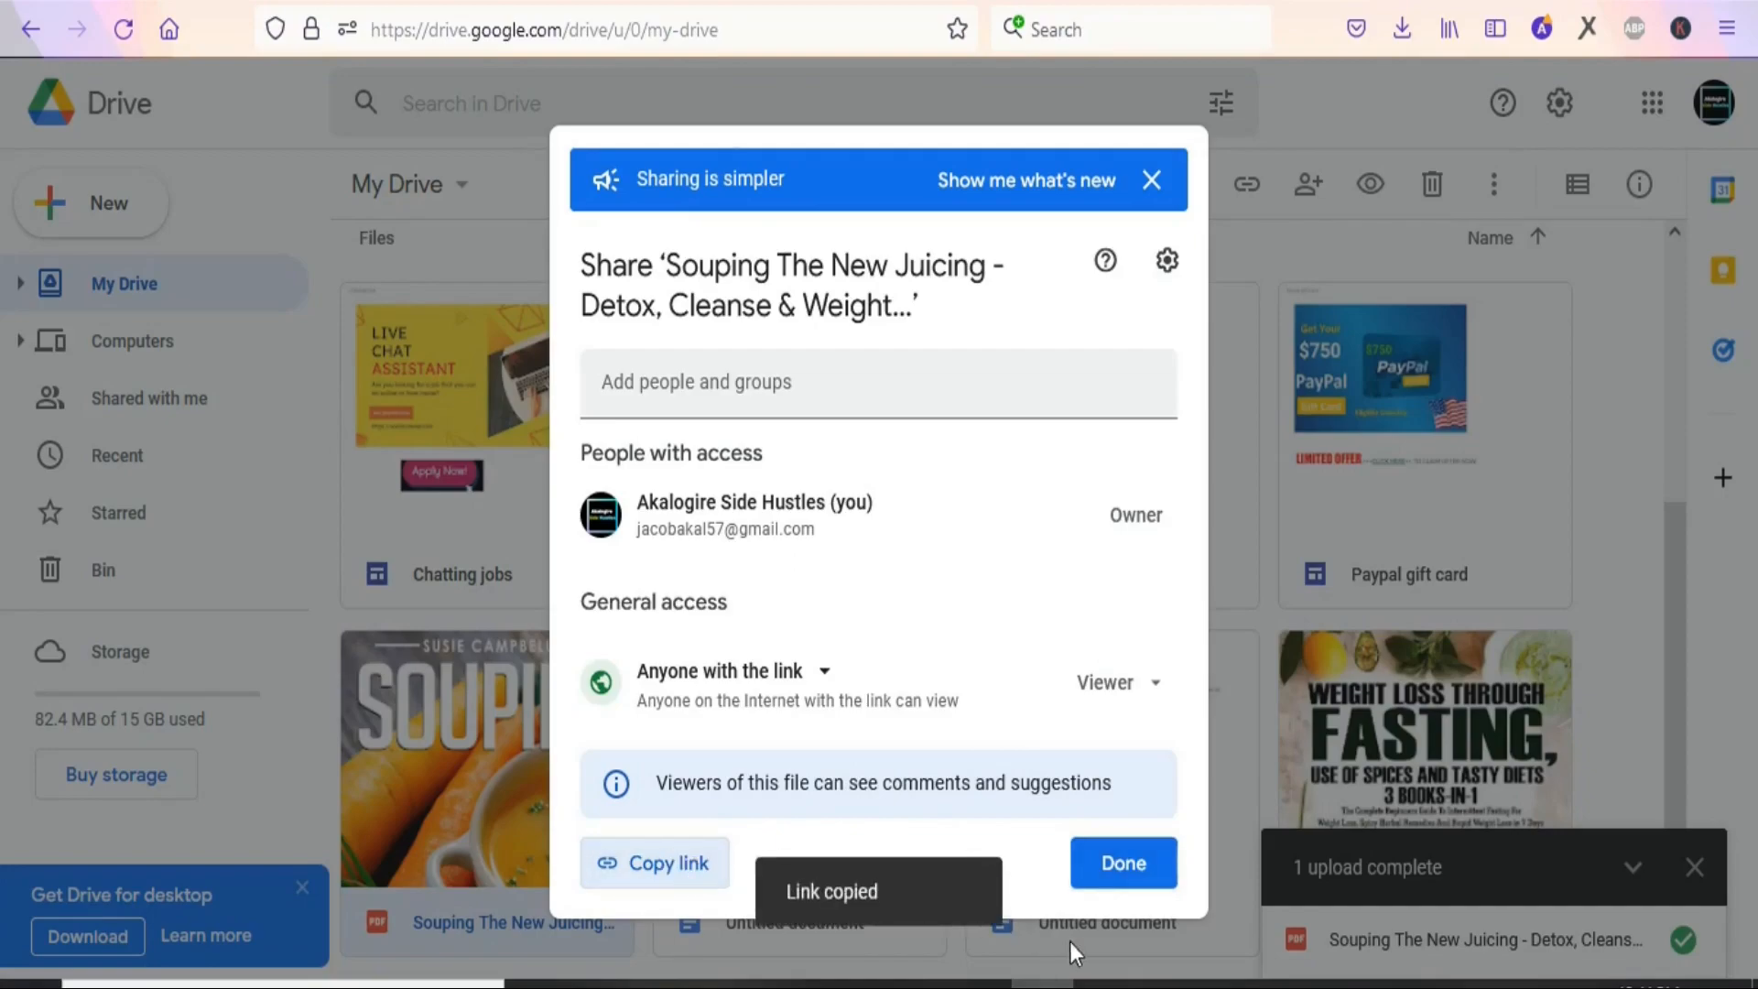
left_click(1232, 985)
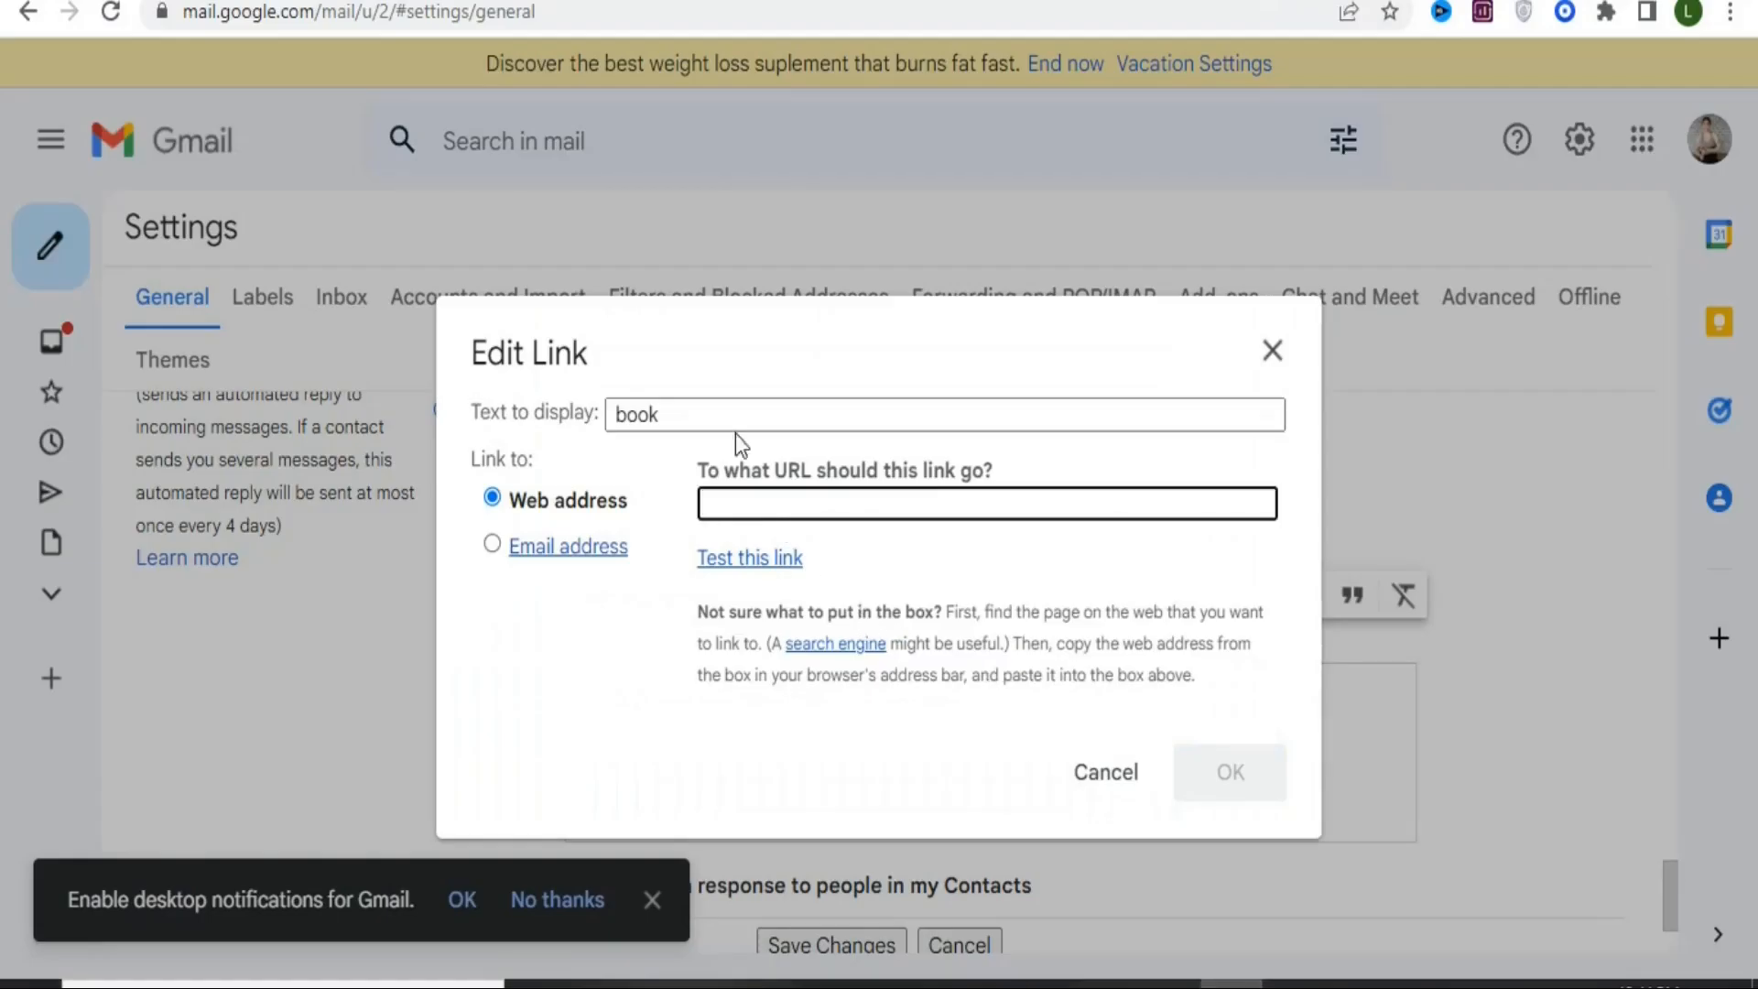
right_click(730, 499)
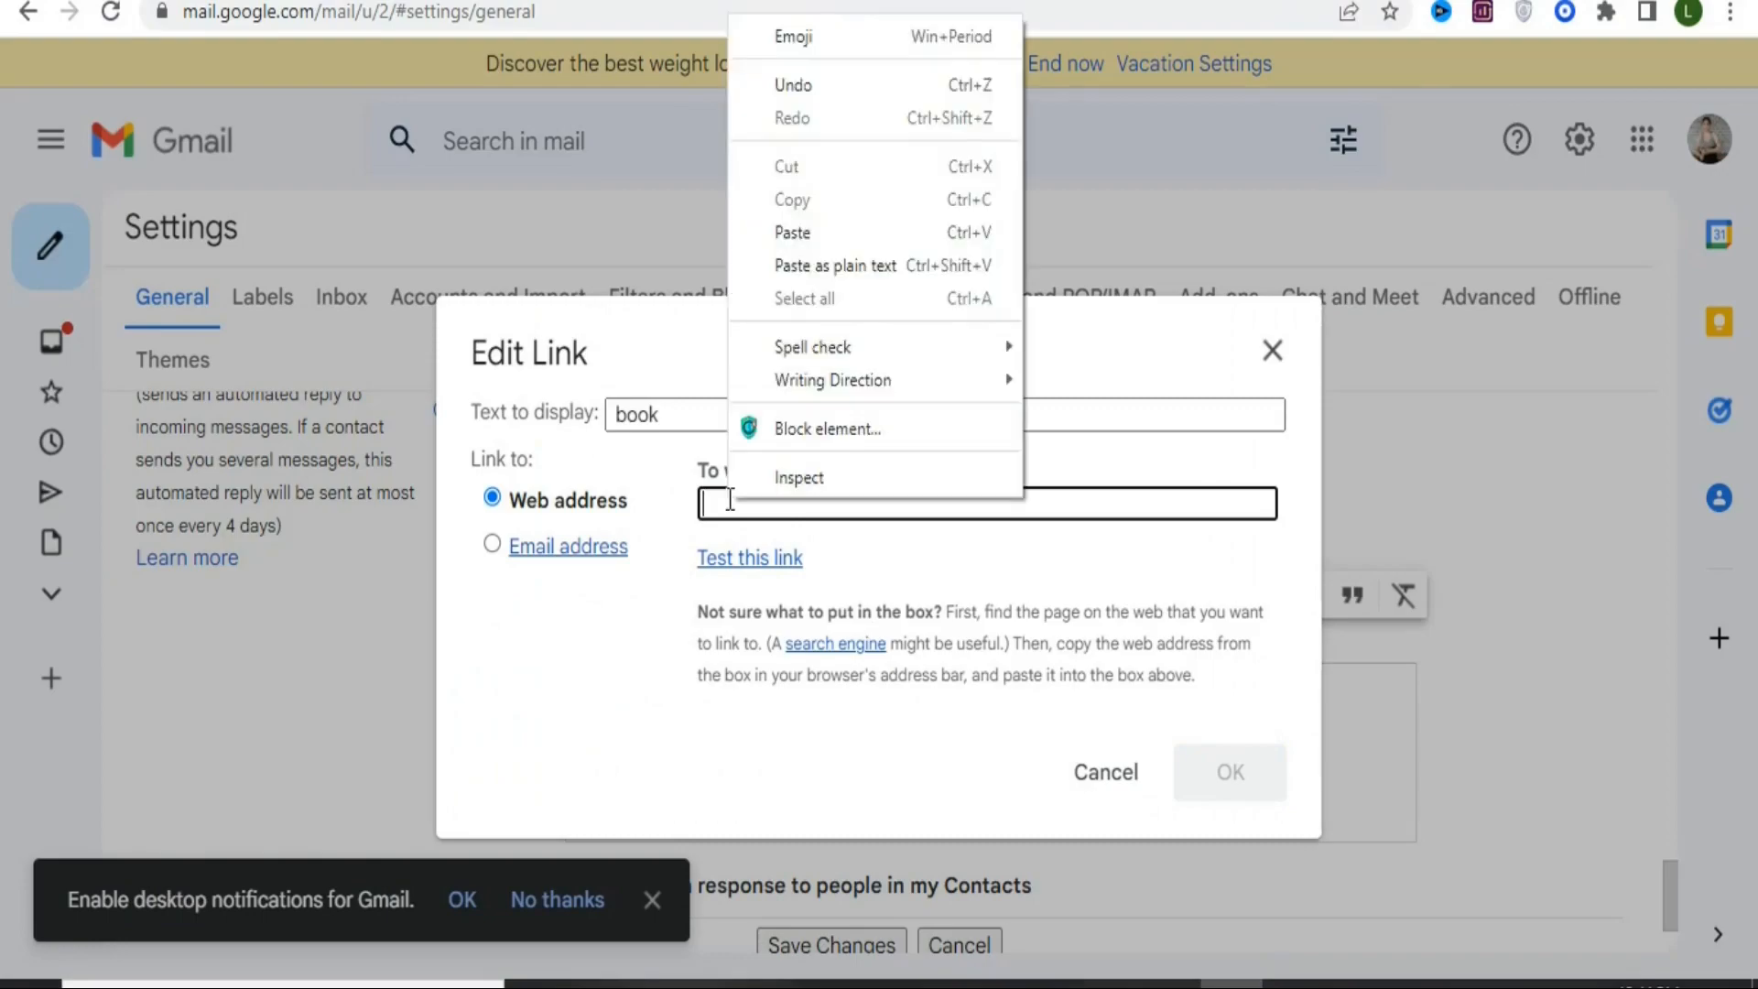
left_click(790, 235)
left_click(1232, 783)
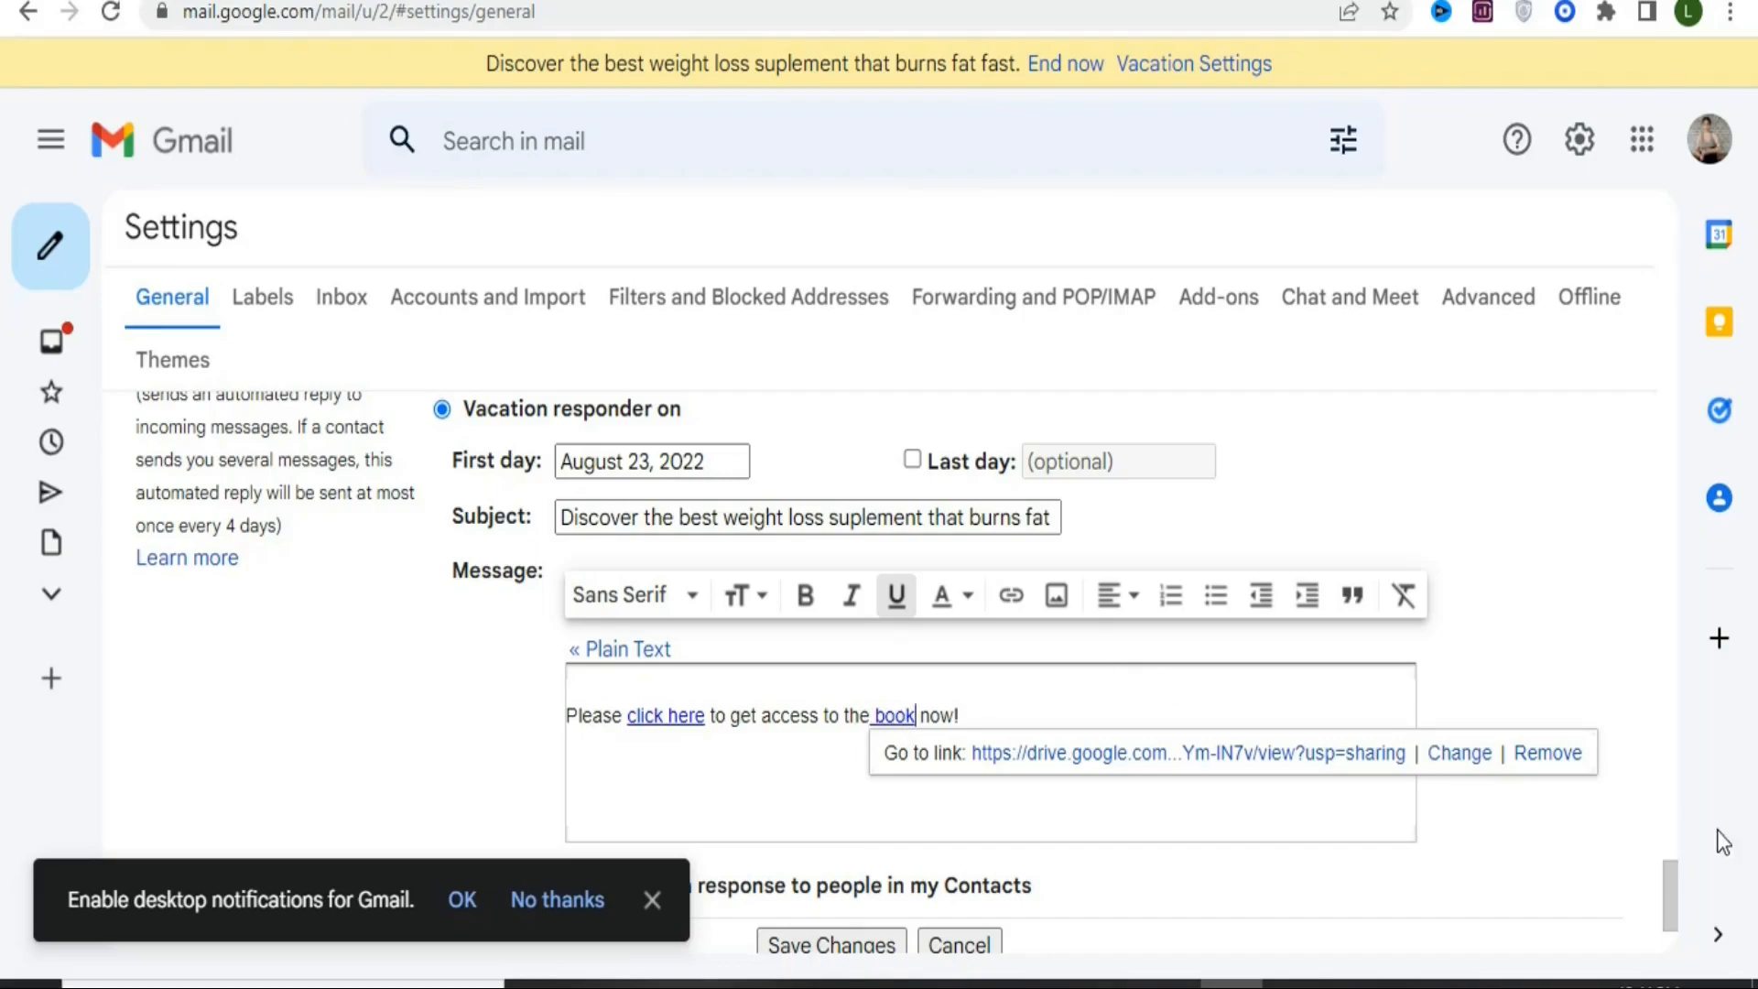
left_click_drag(1675, 901, 1667, 973)
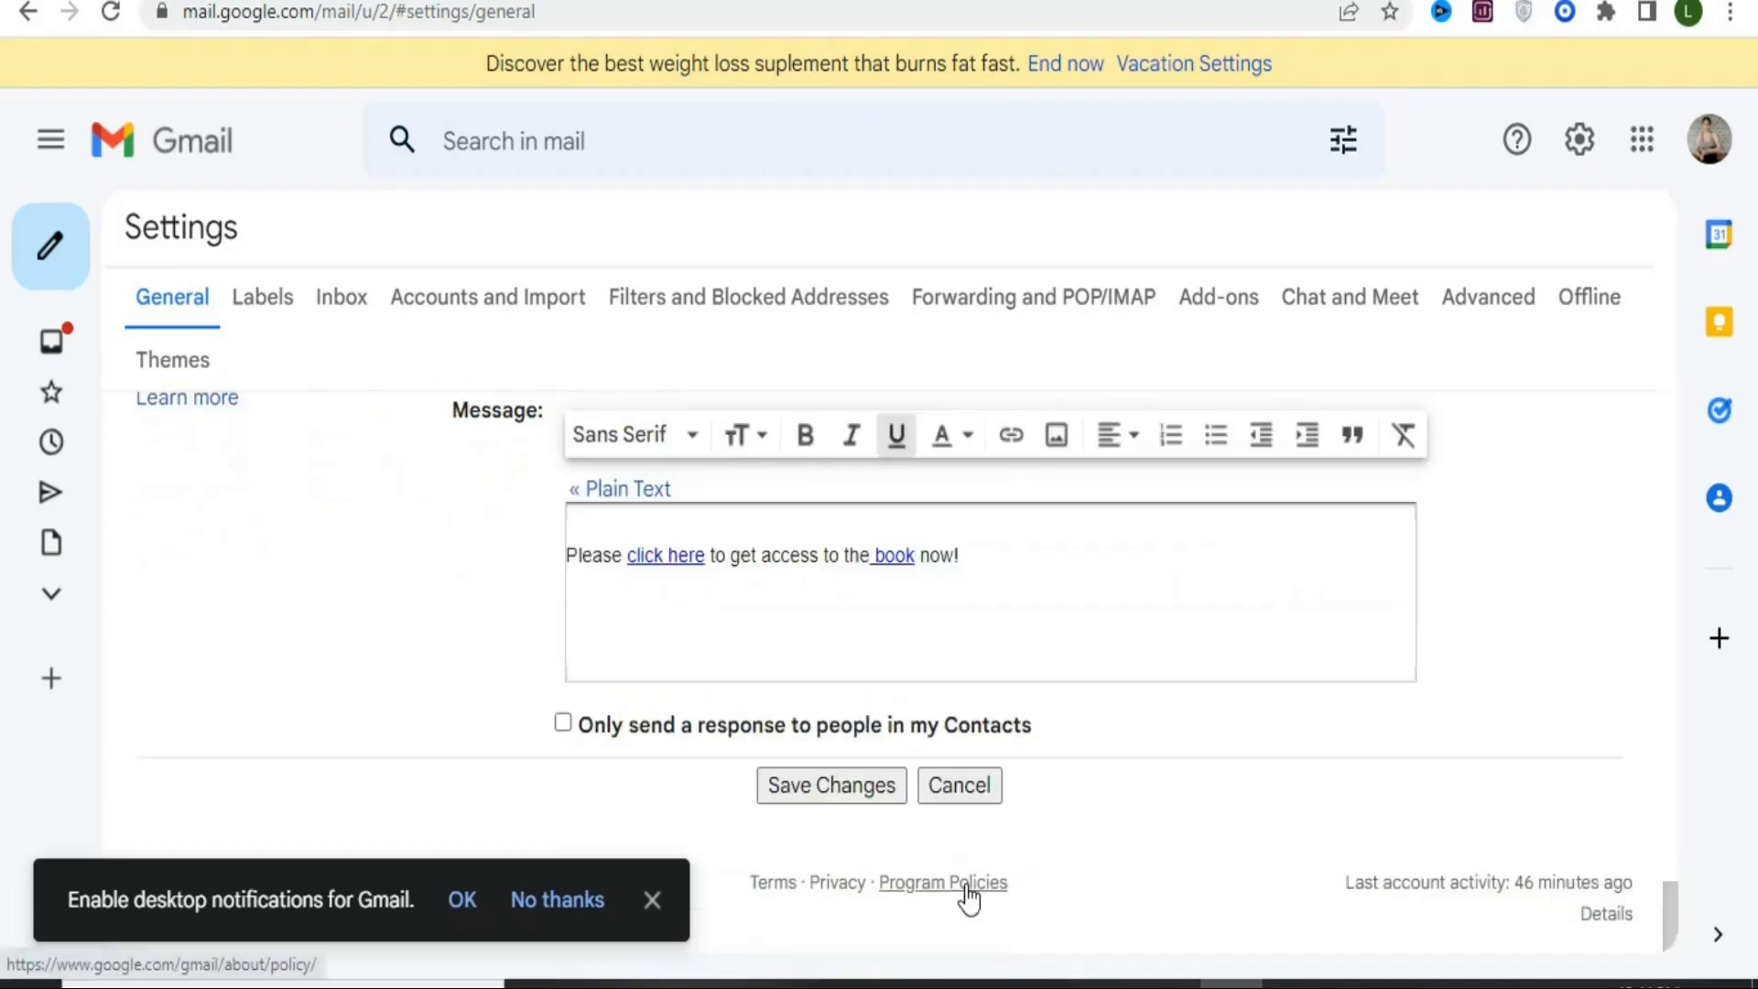
left_click(813, 786)
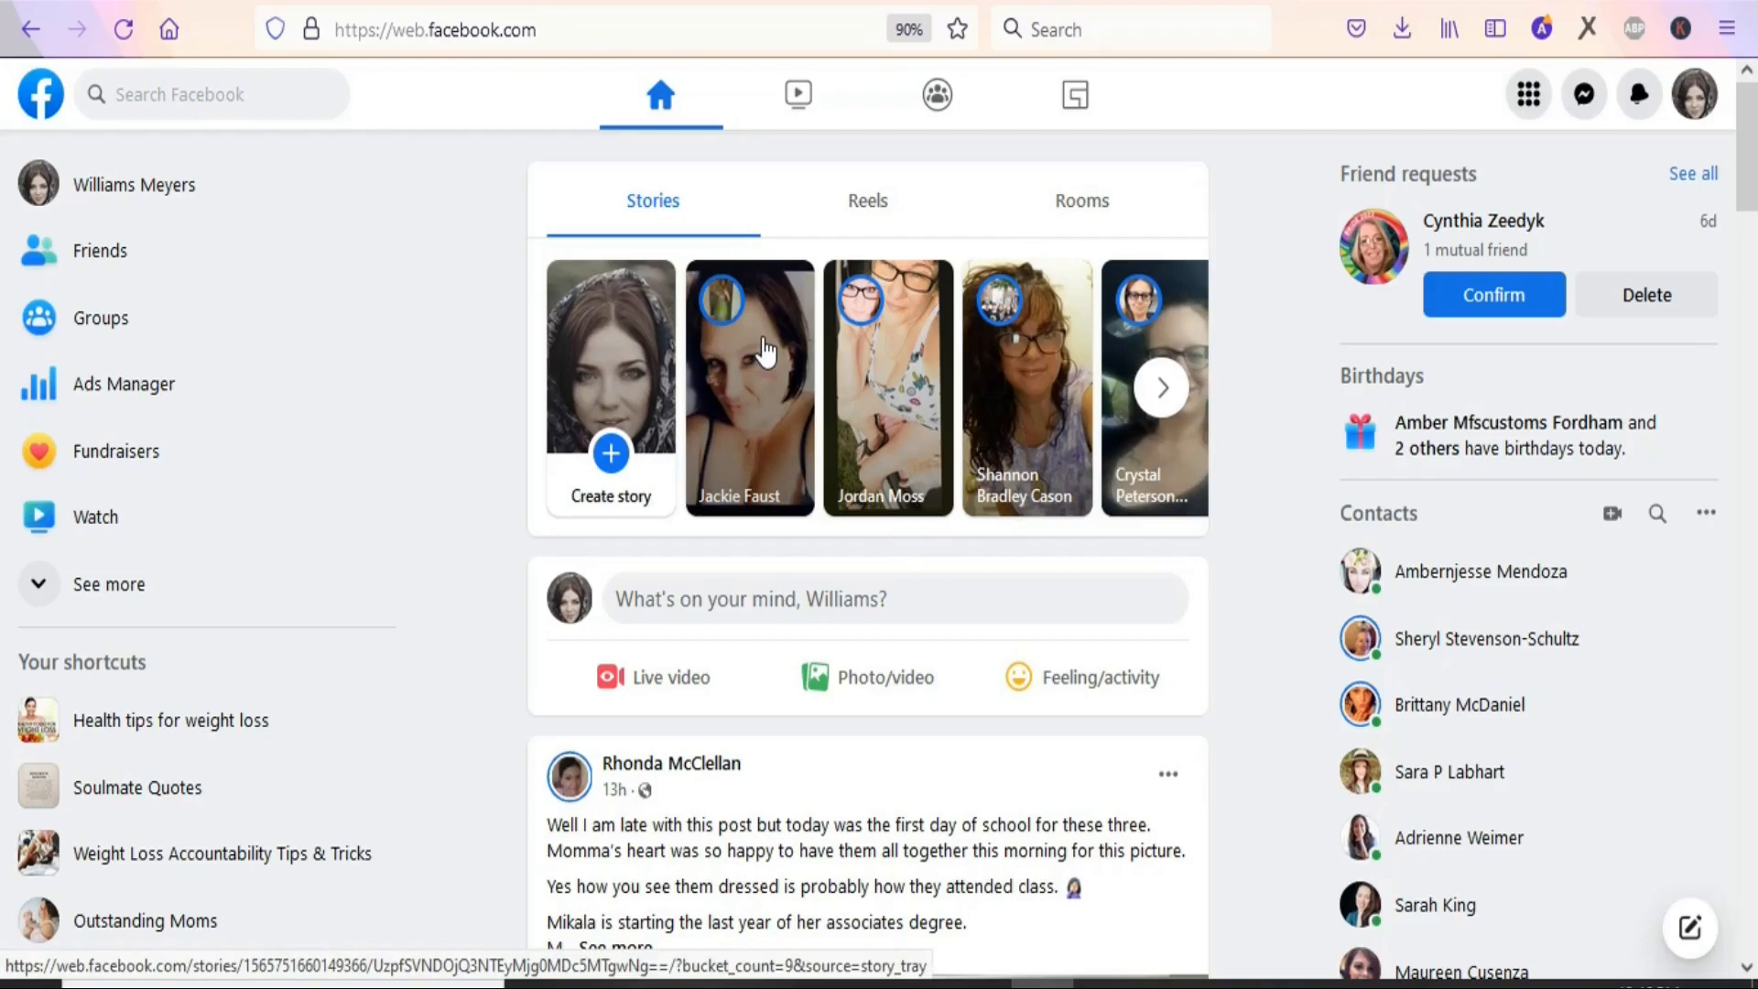
Step: On Facebook, run the search for "weight loss" and show all matching groups
left_click(131, 92)
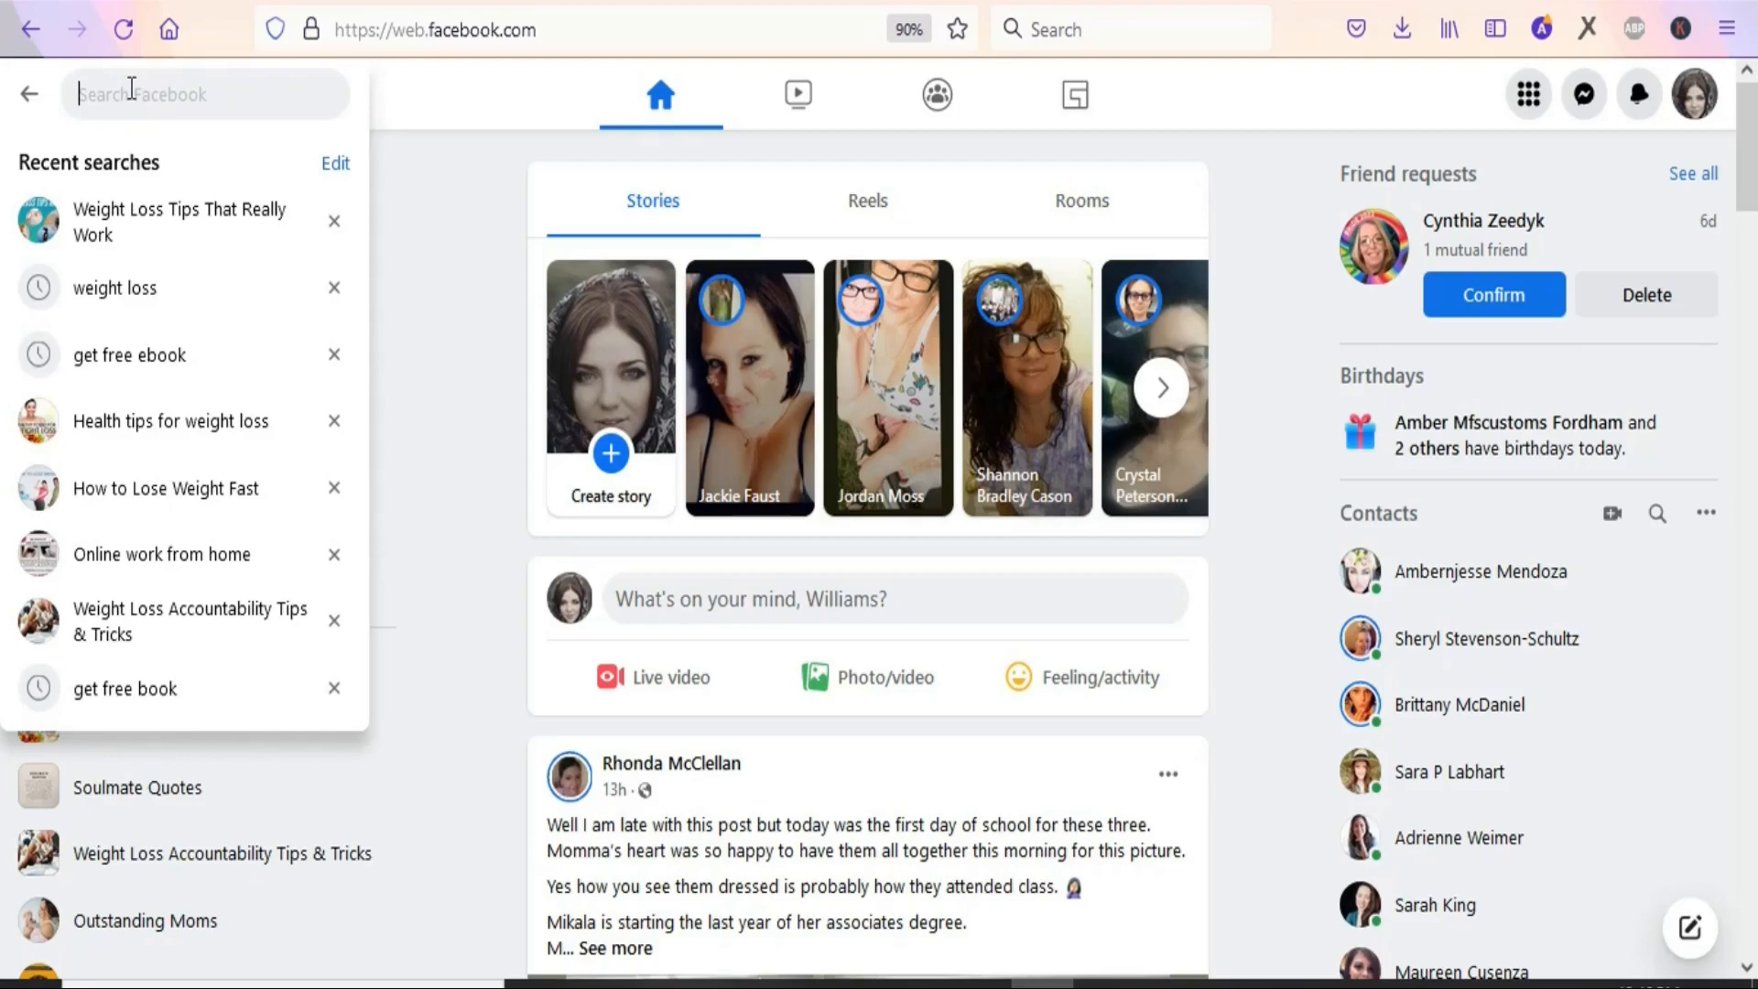
left_click(110, 293)
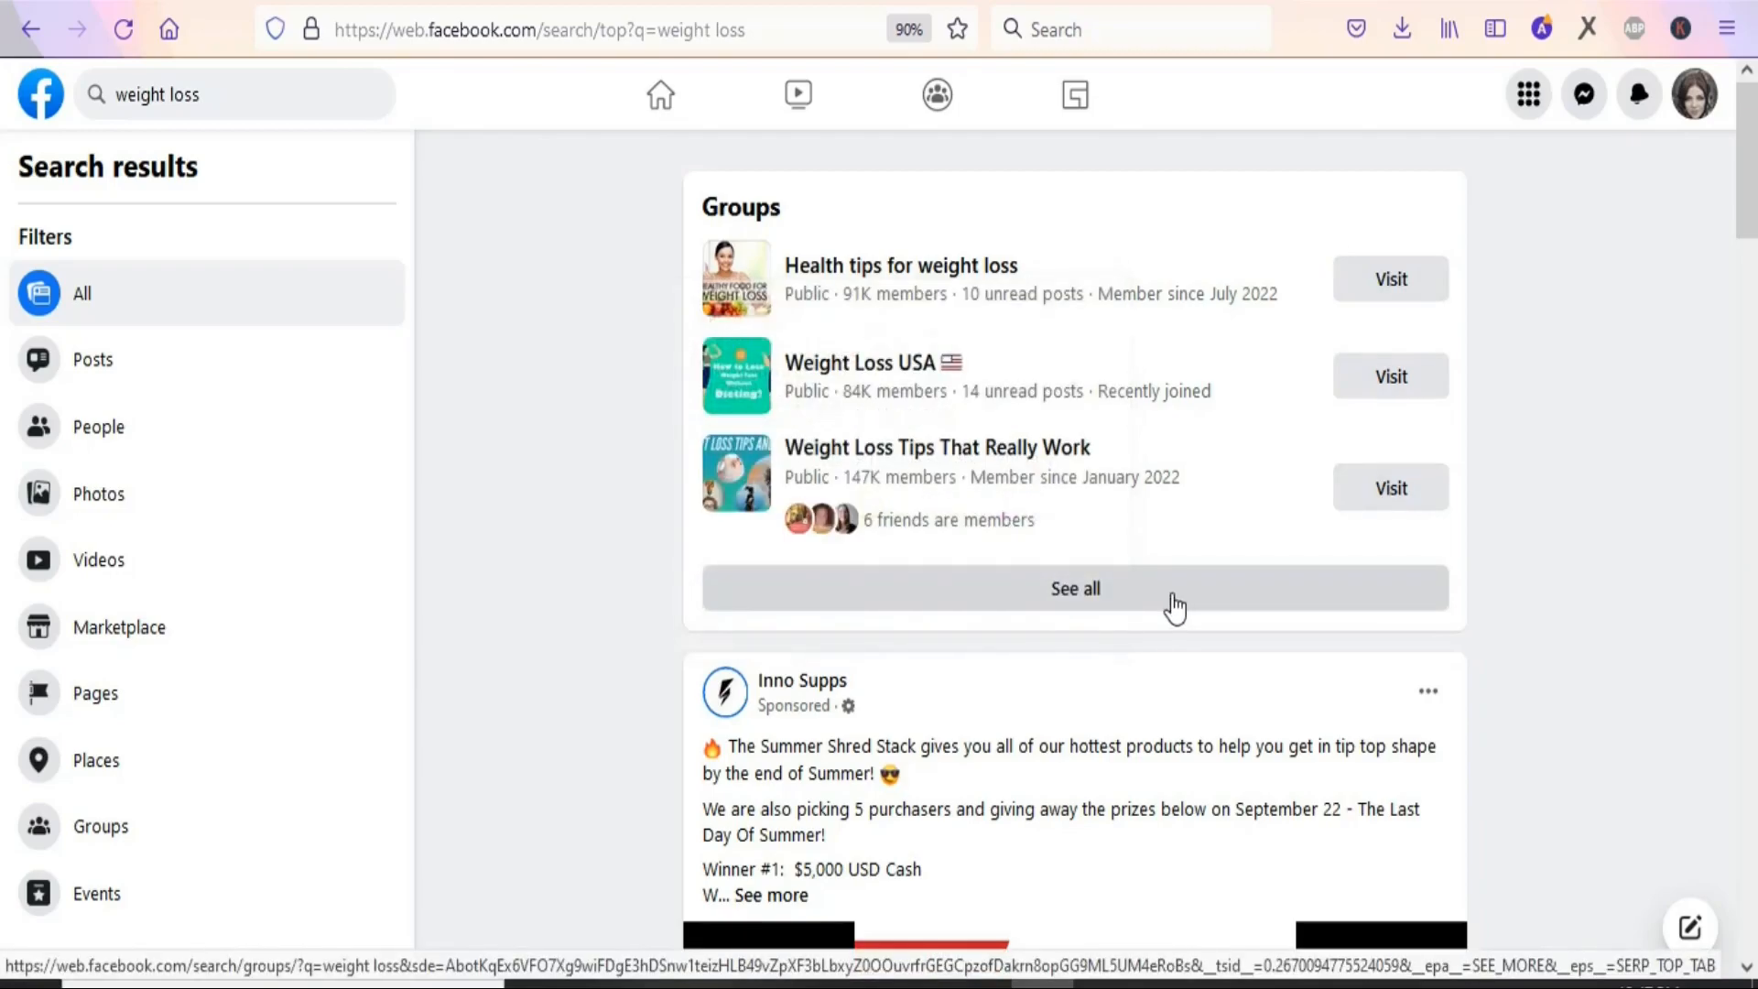
left_click(1175, 607)
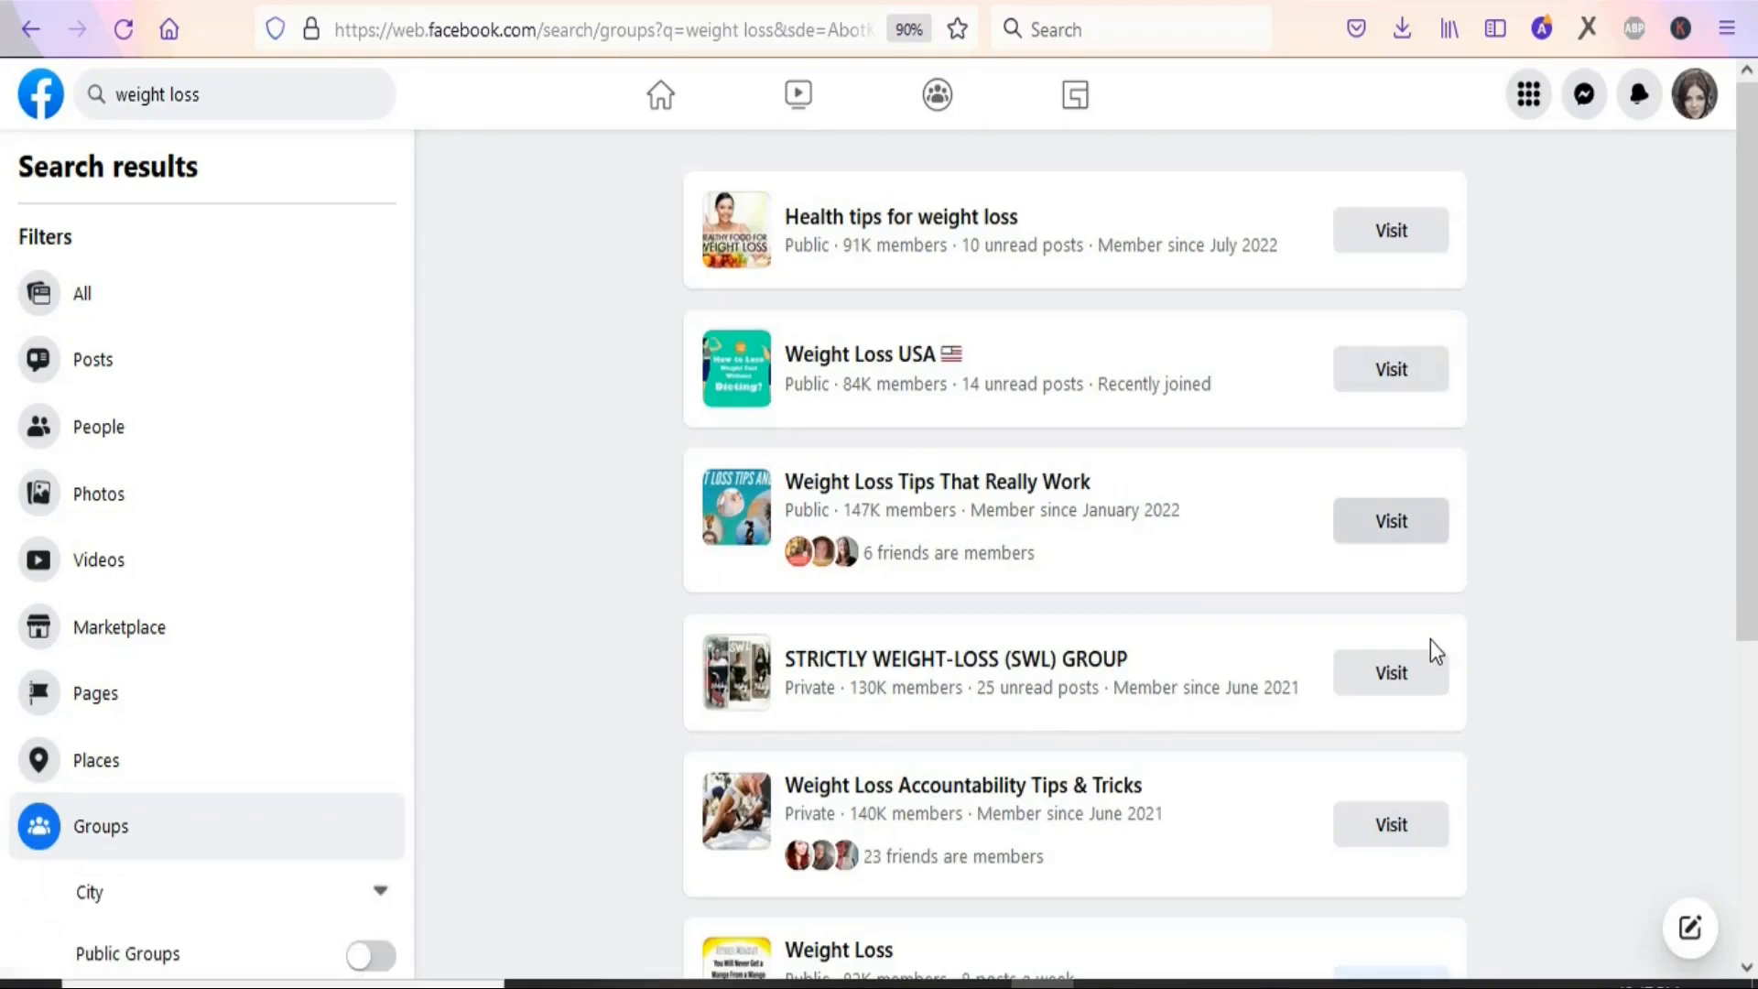
Step: Join the public groups "Weight Loss" and "Fitness & Weight Loss Tips" from the search results
left_click_drag(1754, 442, 1753, 668)
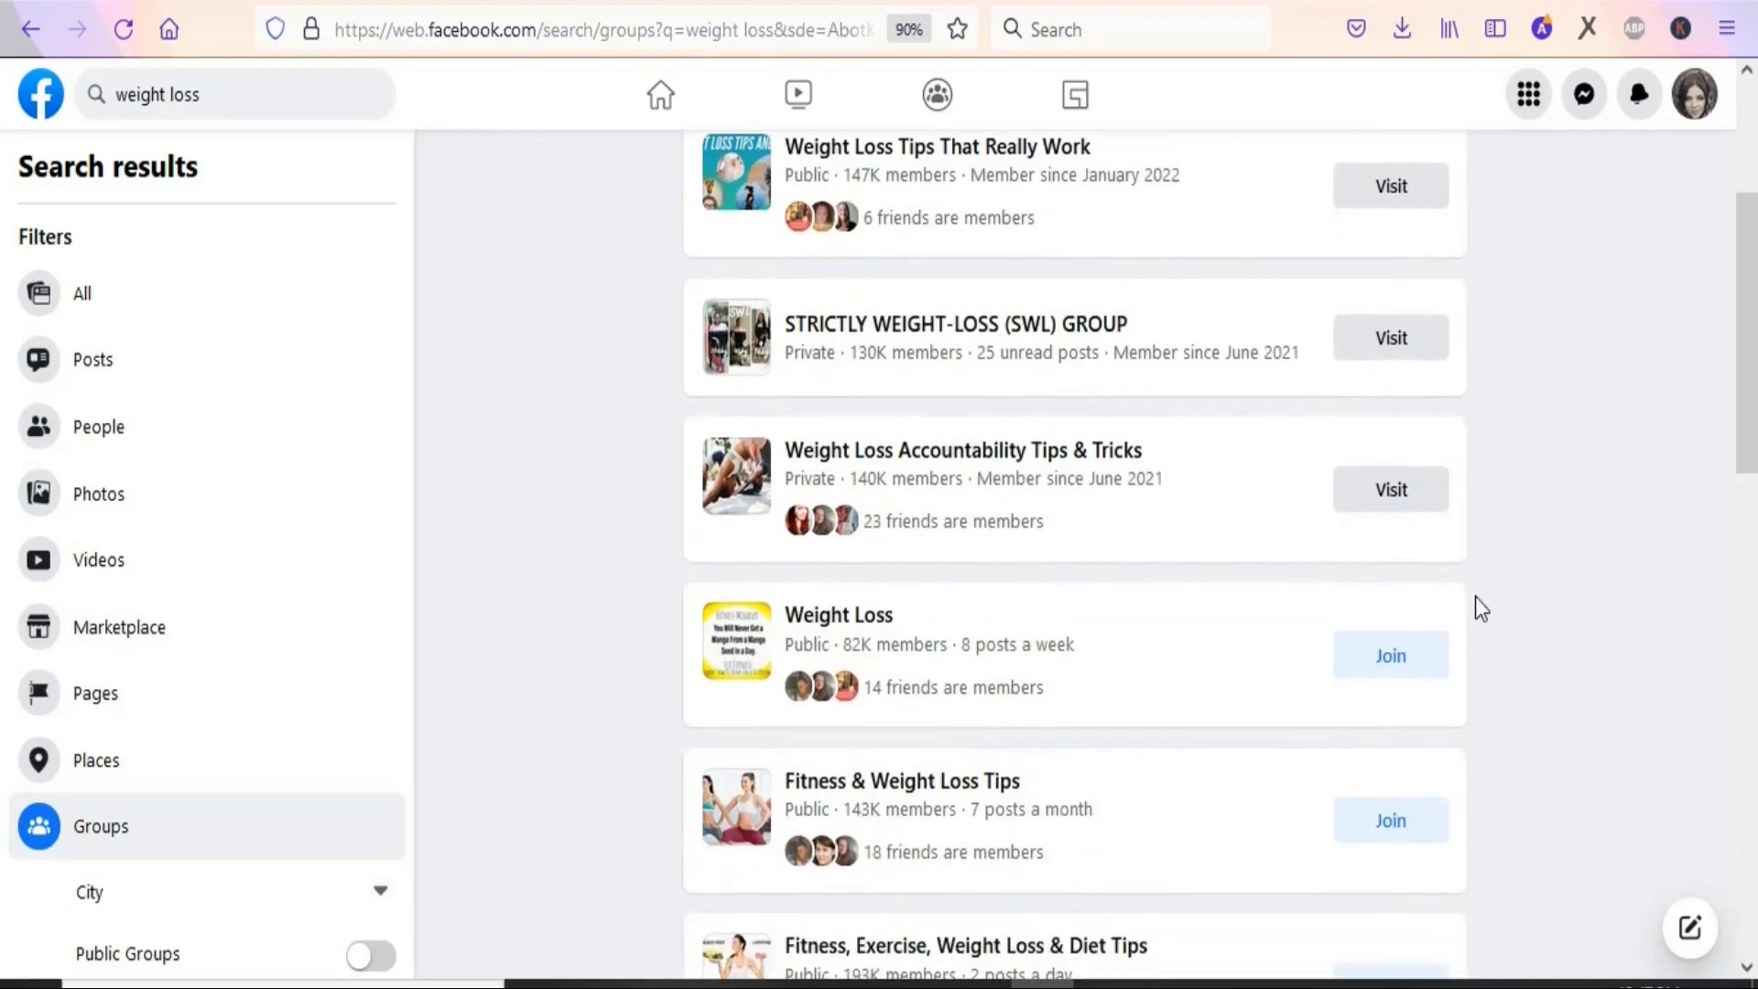
left_click(1392, 671)
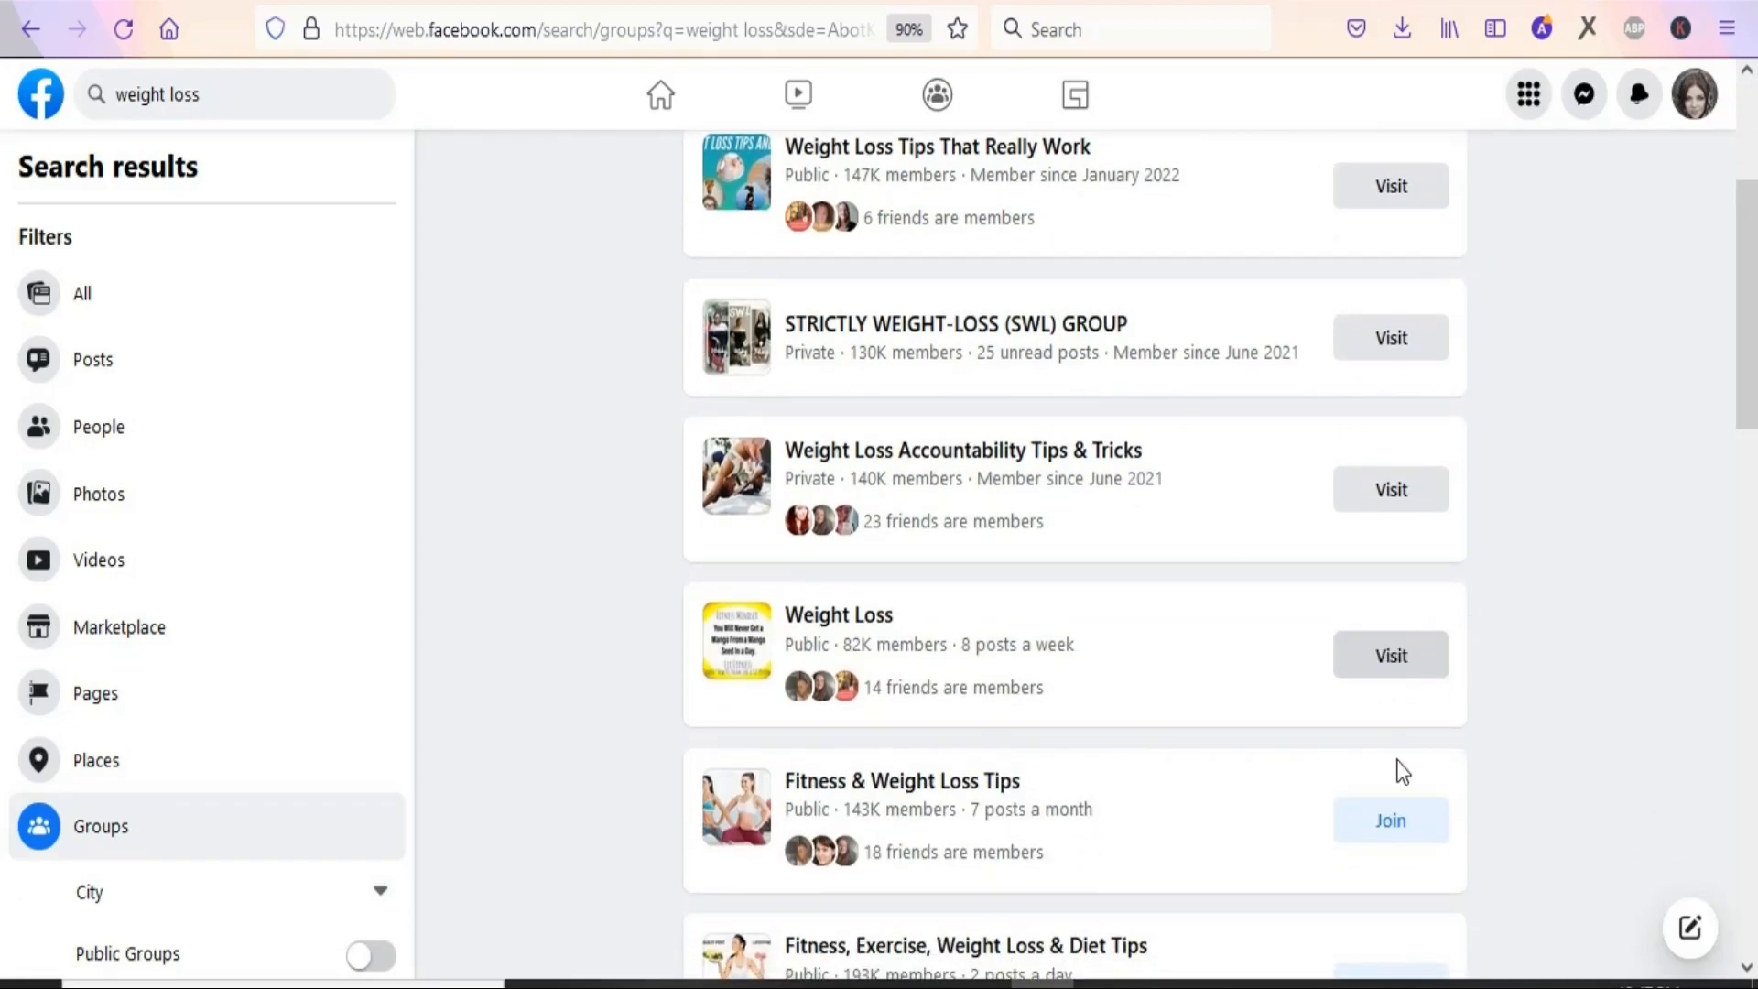
left_click(1390, 823)
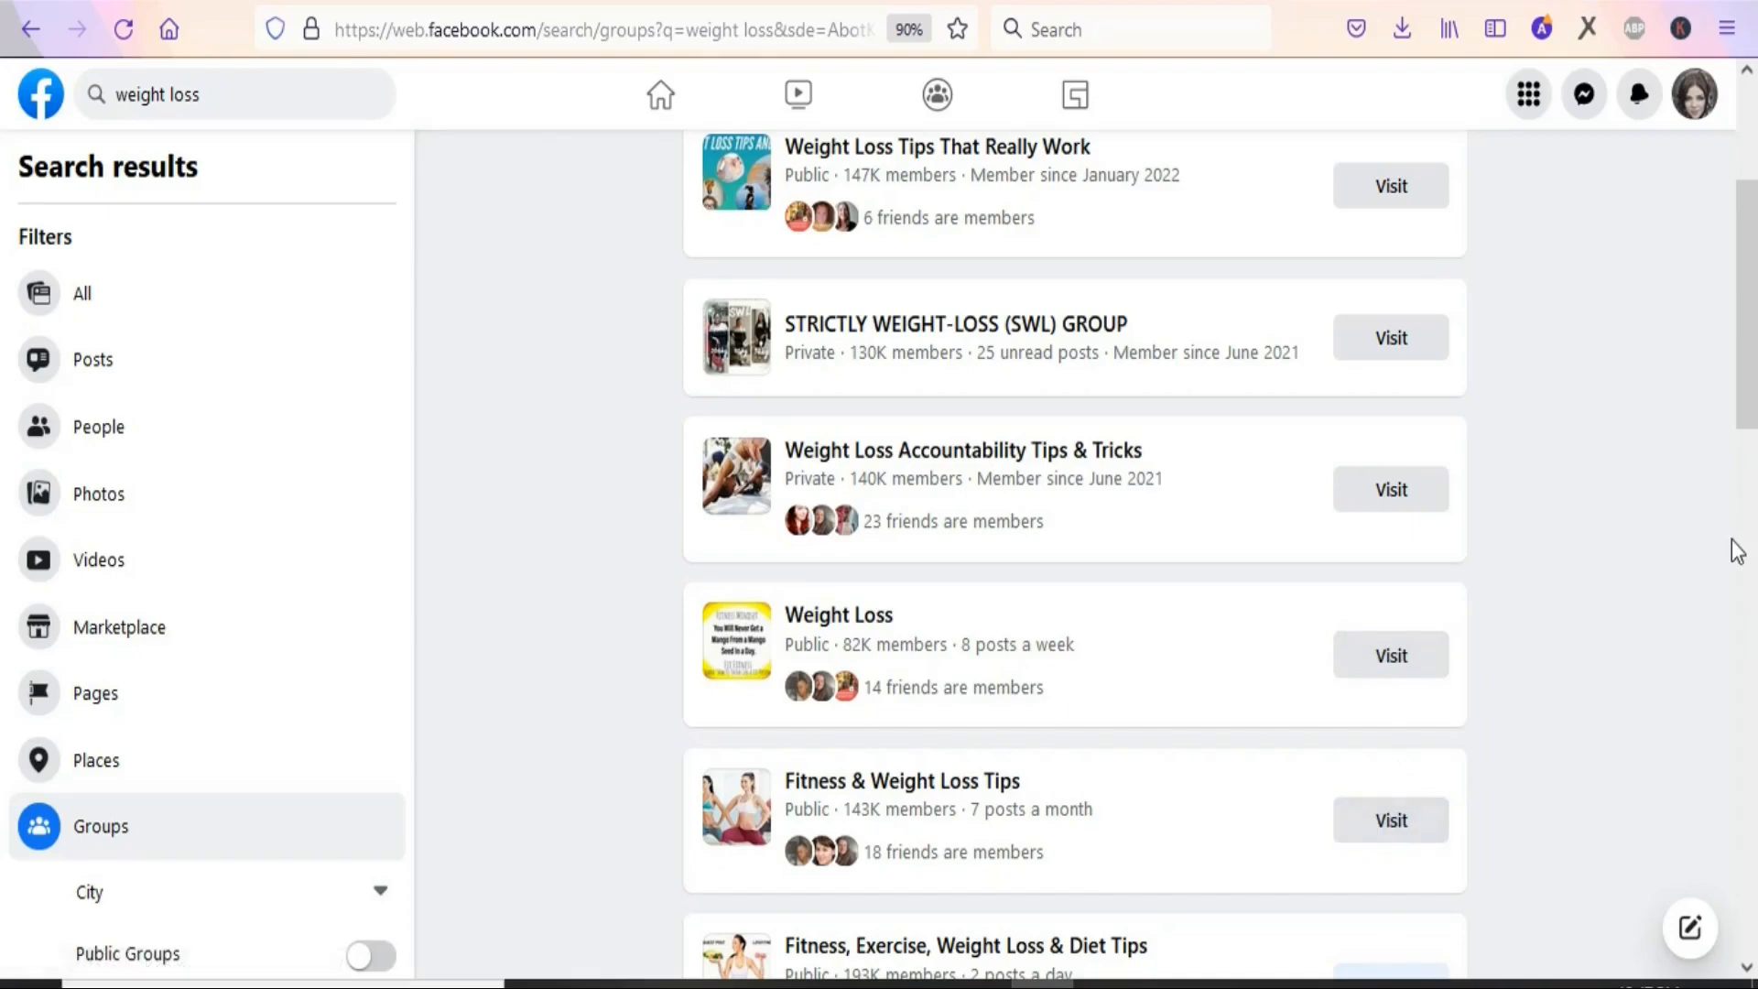
Step: Answer the Weight Loss group's question about primary goals with "Weight Loss Support" and submit the participation request
left_click_drag(1751, 396, 1752, 547)
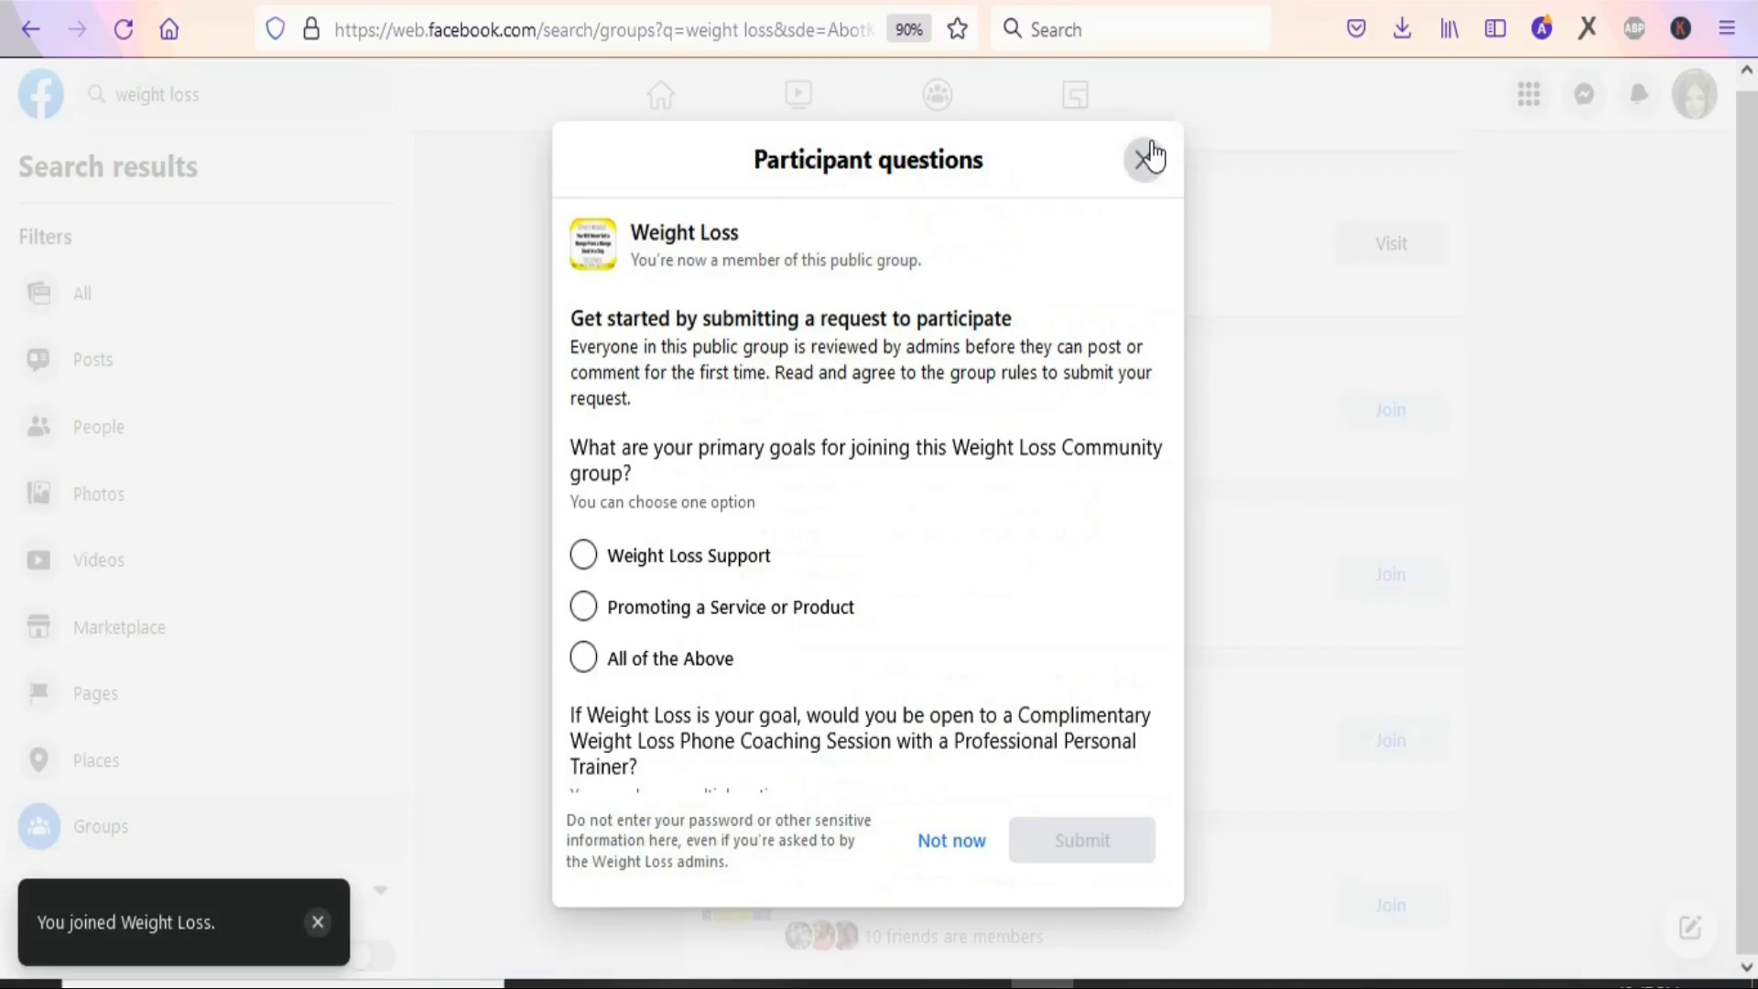
left_click(593, 554)
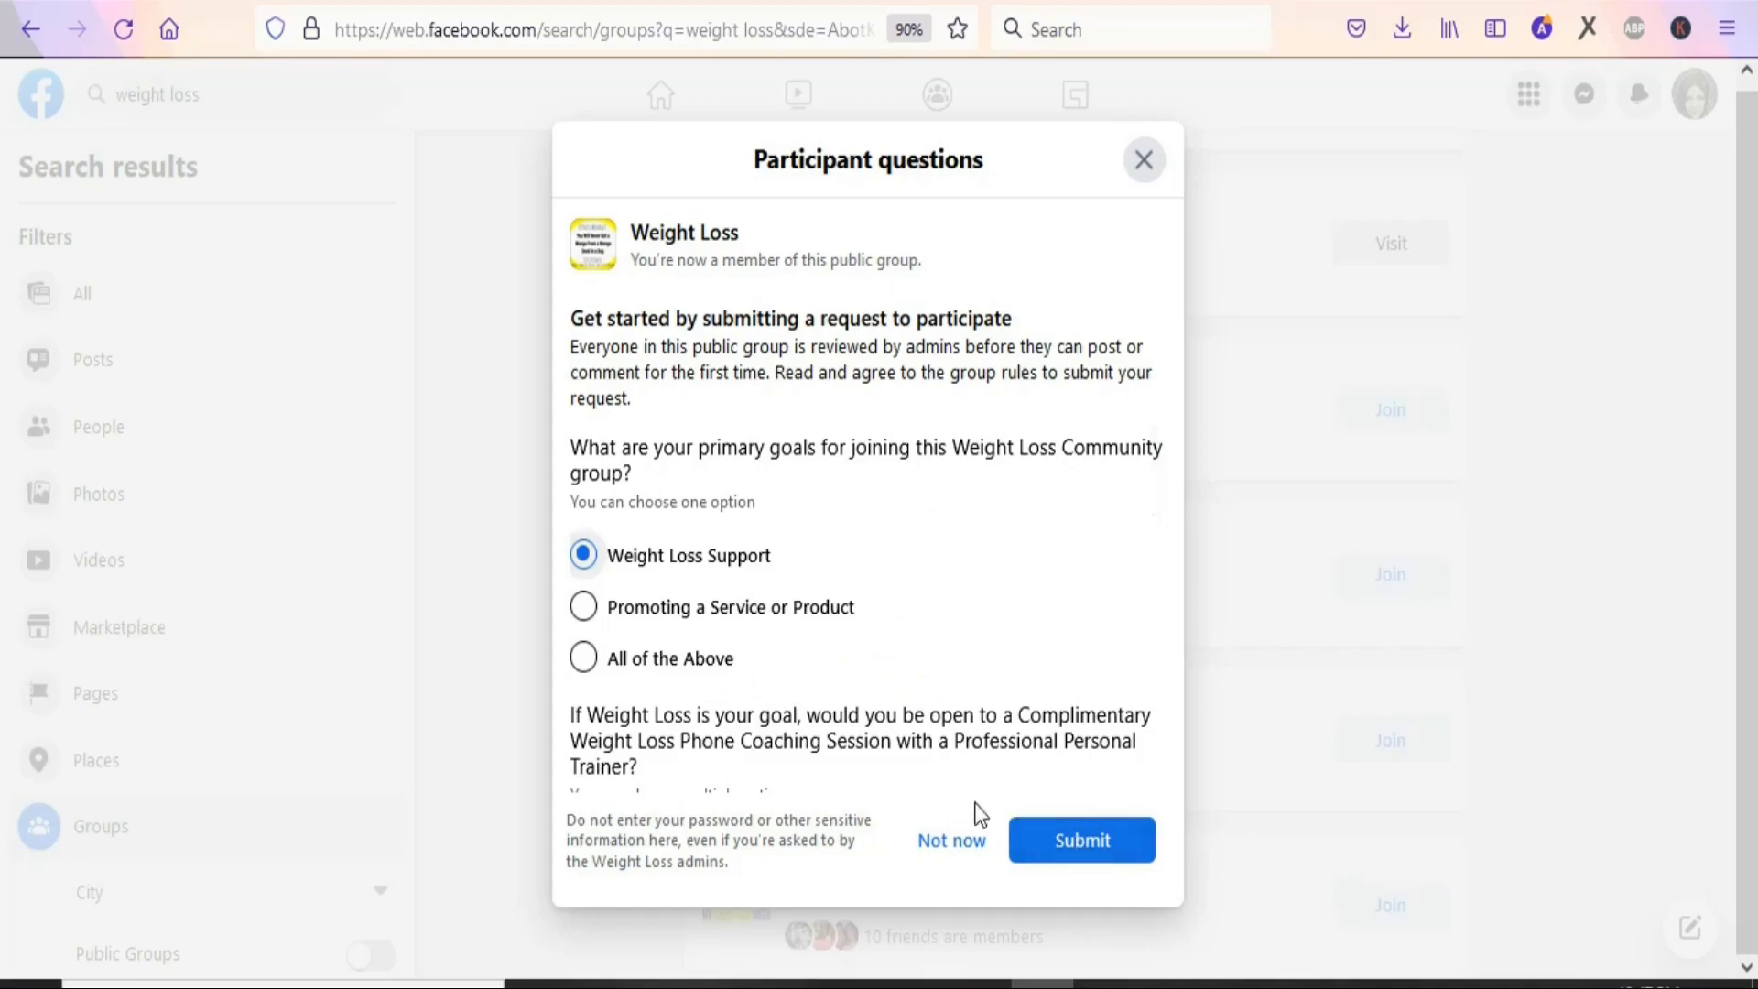
left_click(1049, 856)
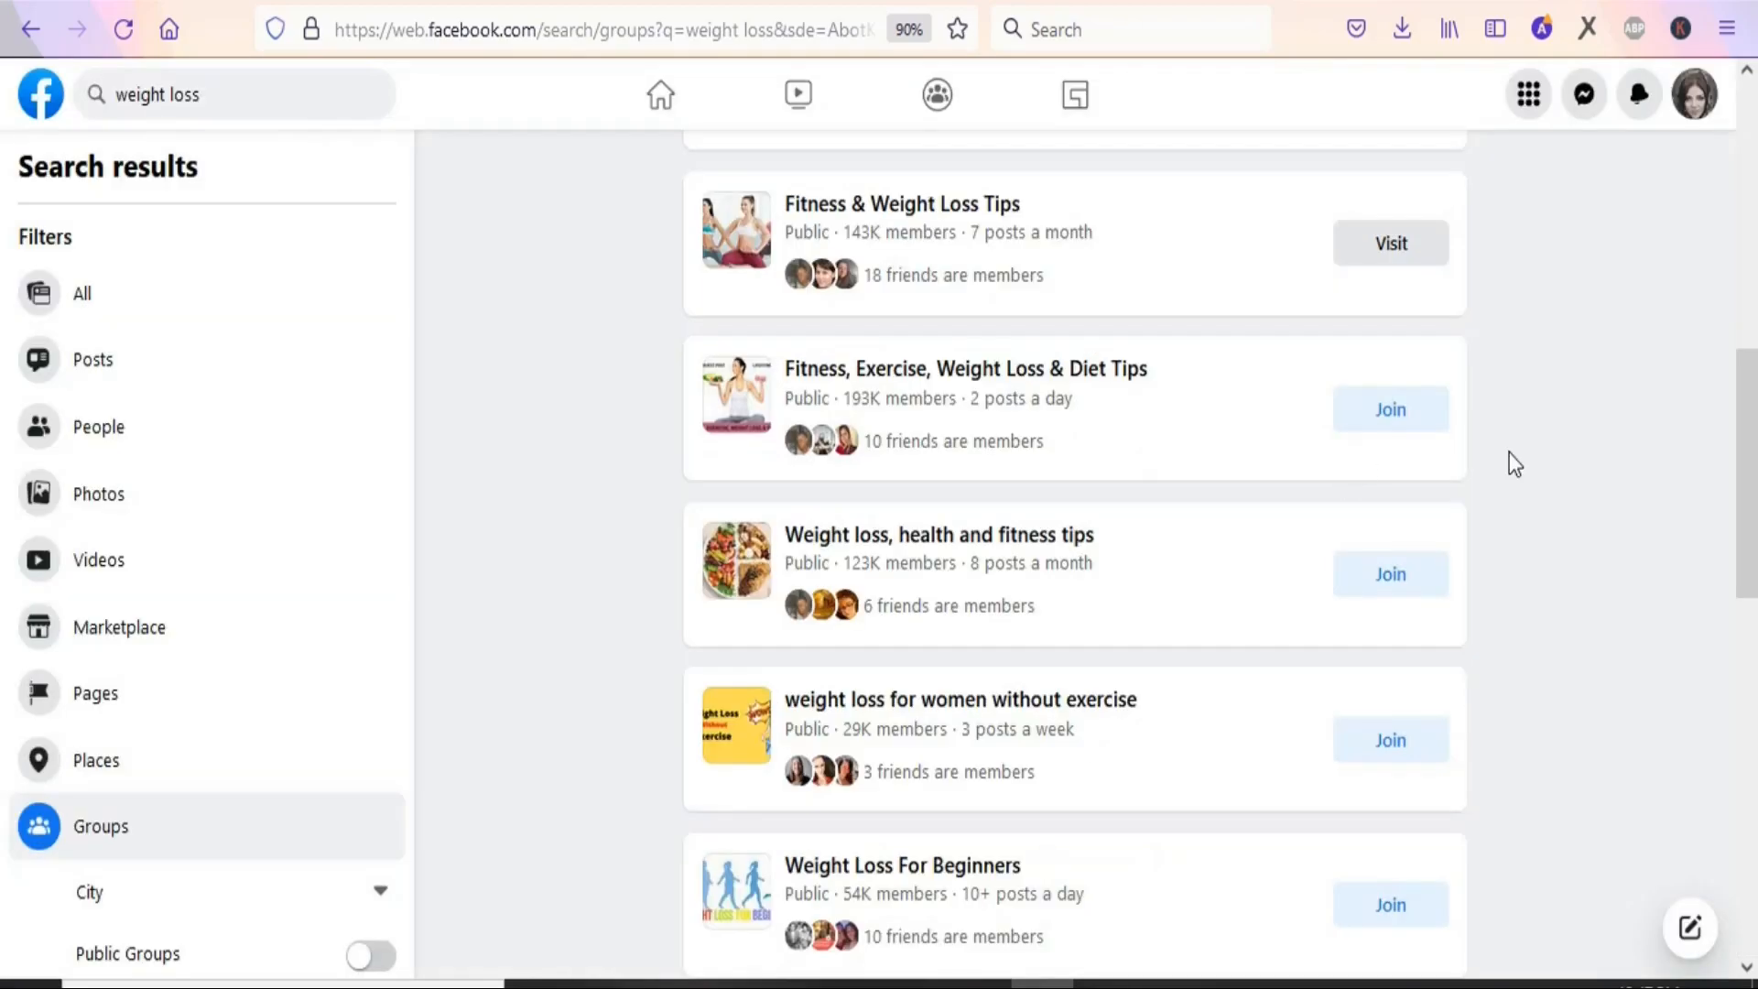
Step: Visit the "Weight Loss Tips That Really Work" group and show its shared files
left_click_drag(1753, 426, 1745, 187)
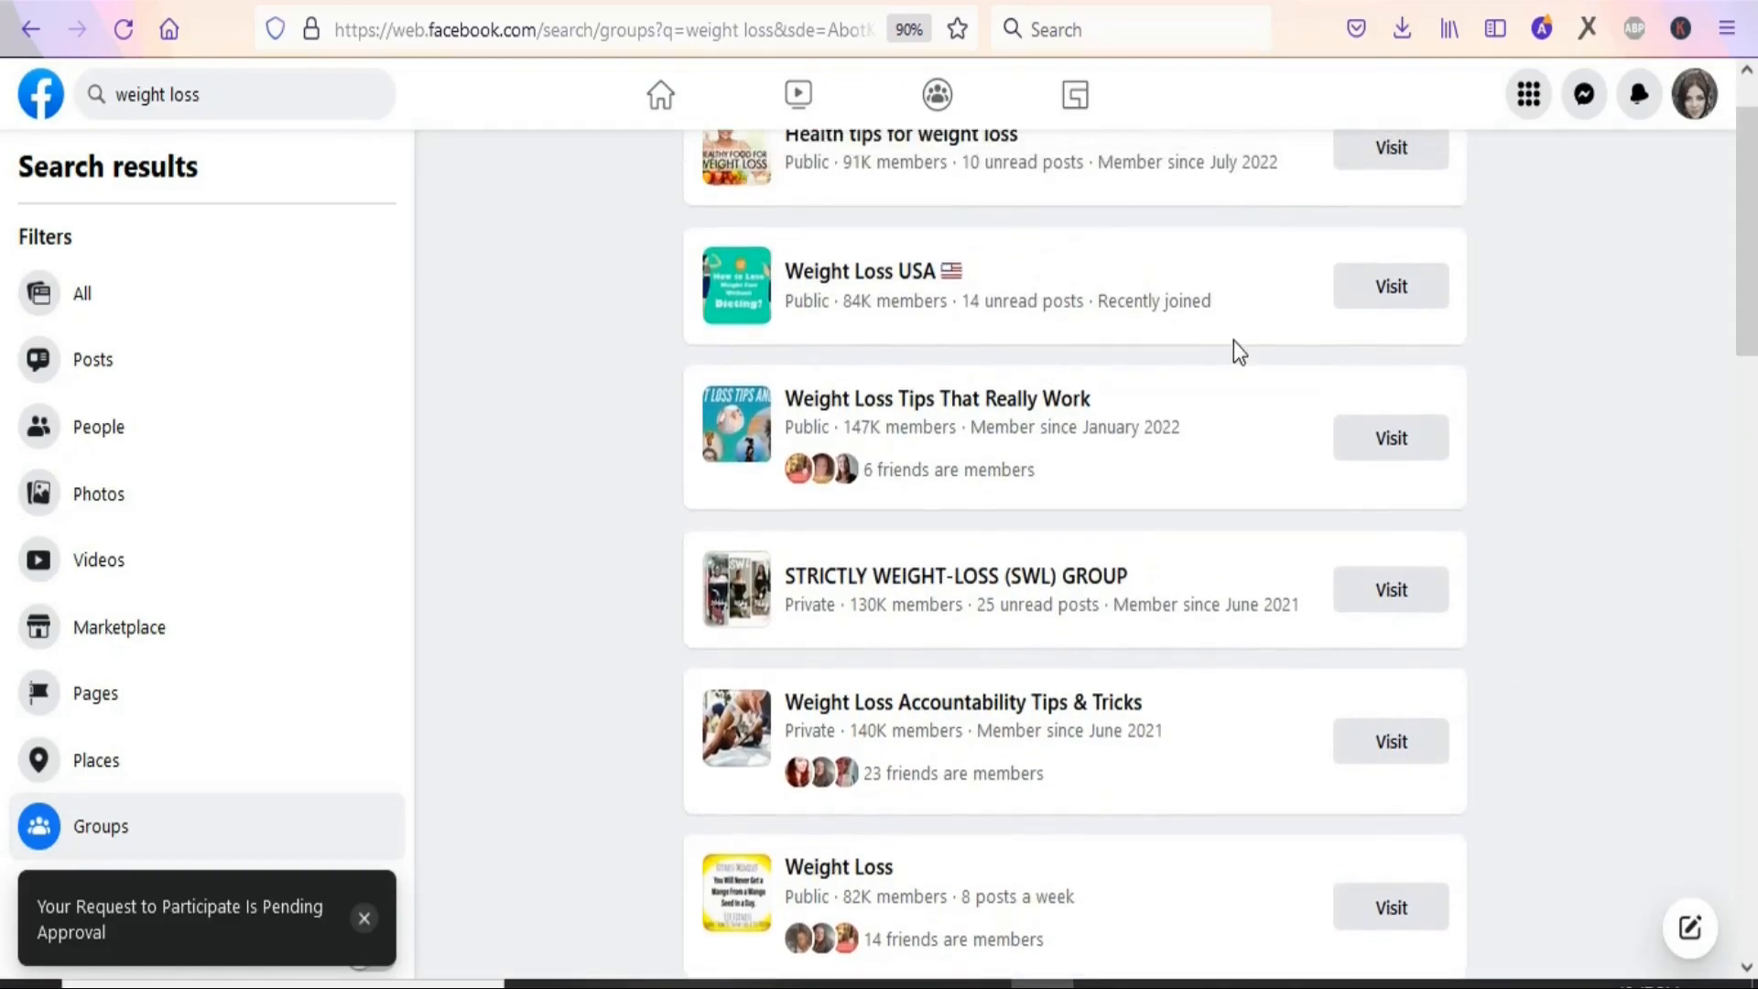
mouse_move(1085, 405)
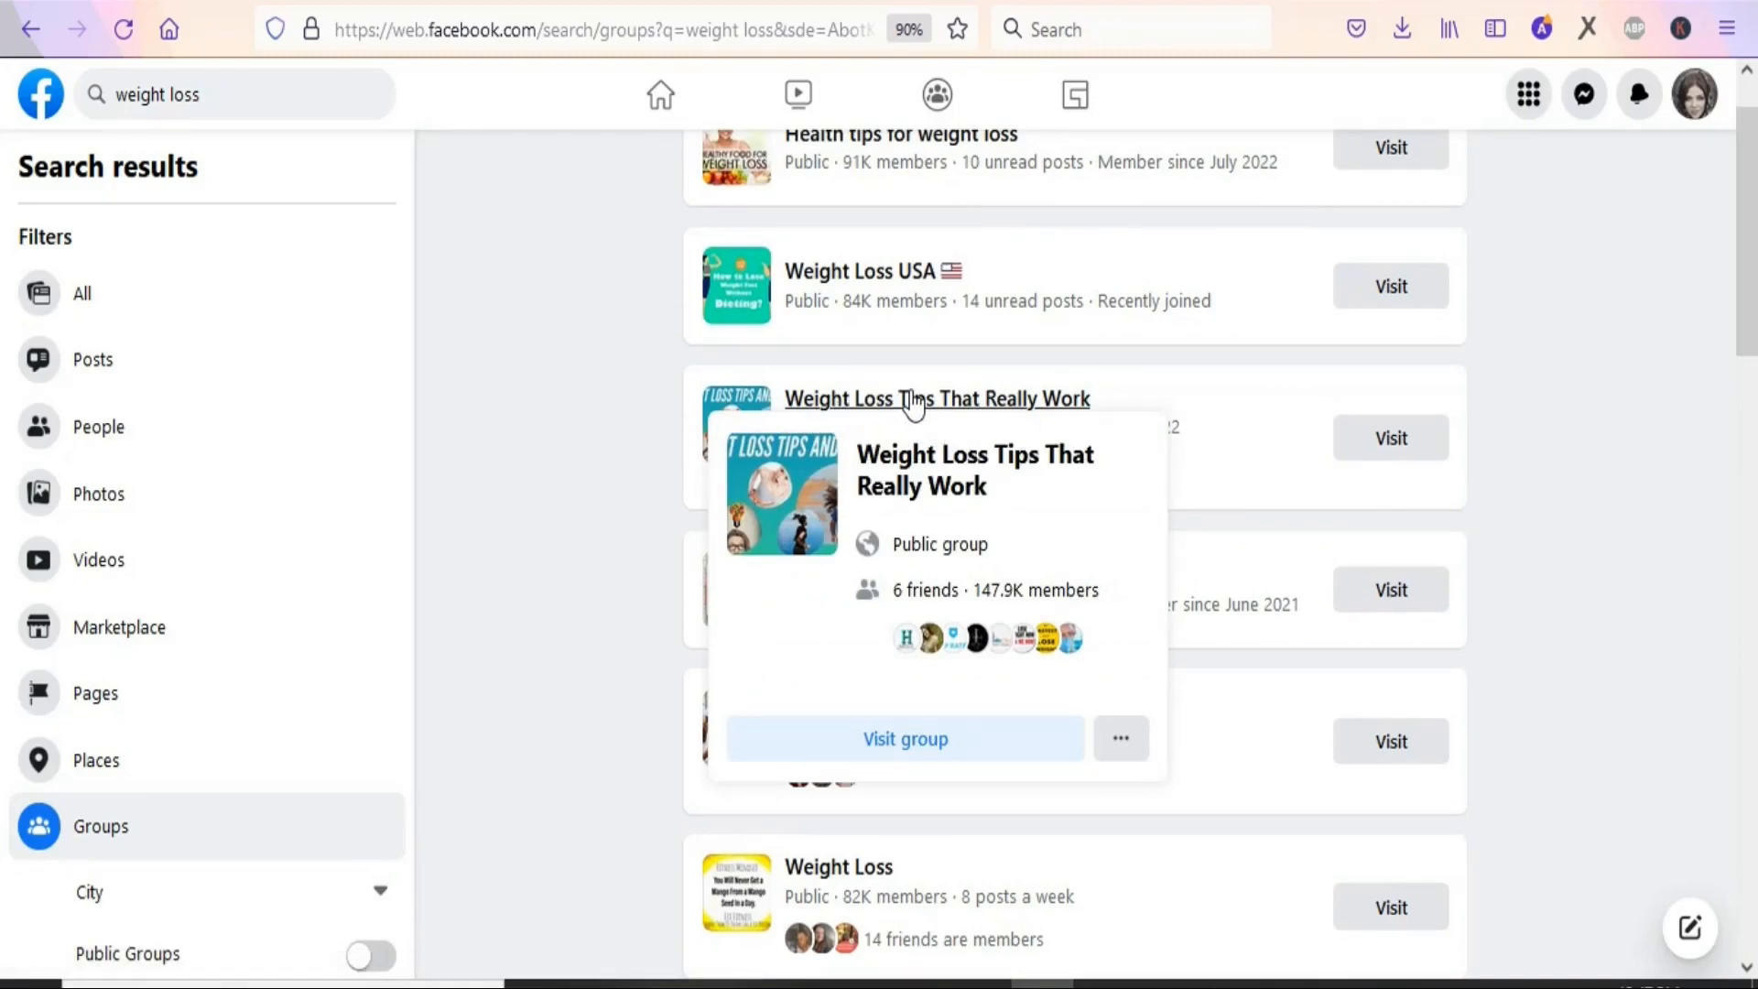
left_click(971, 403)
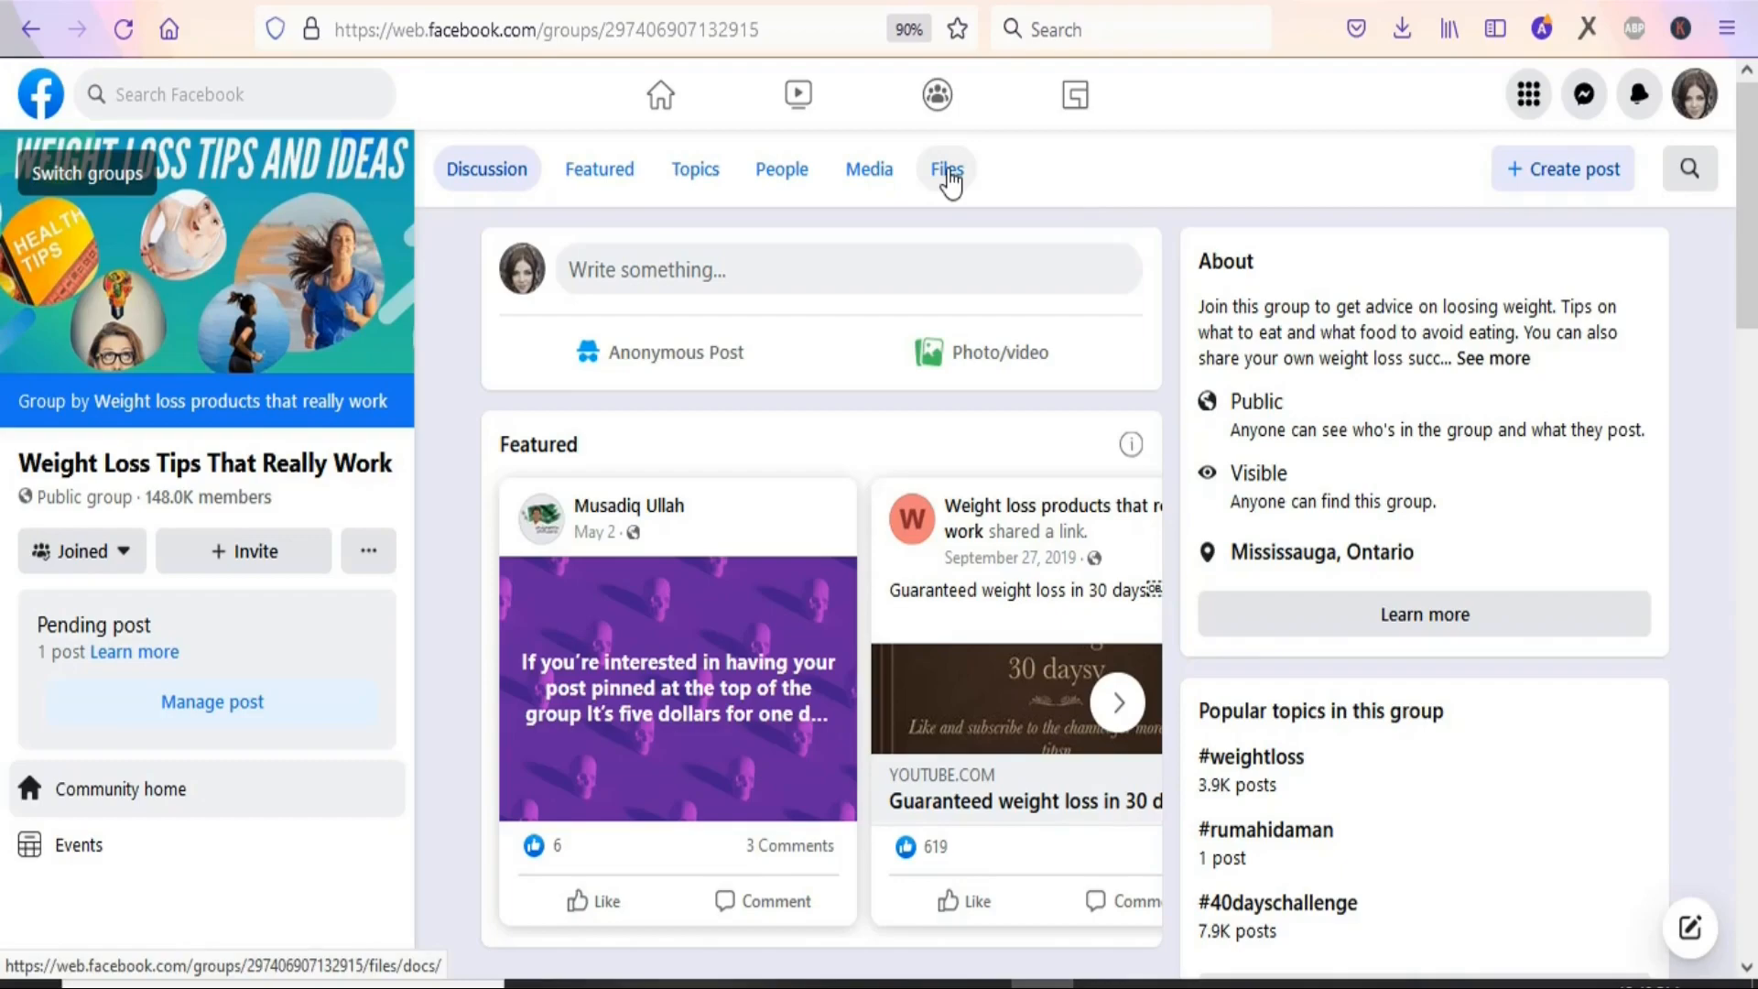
left_click(949, 175)
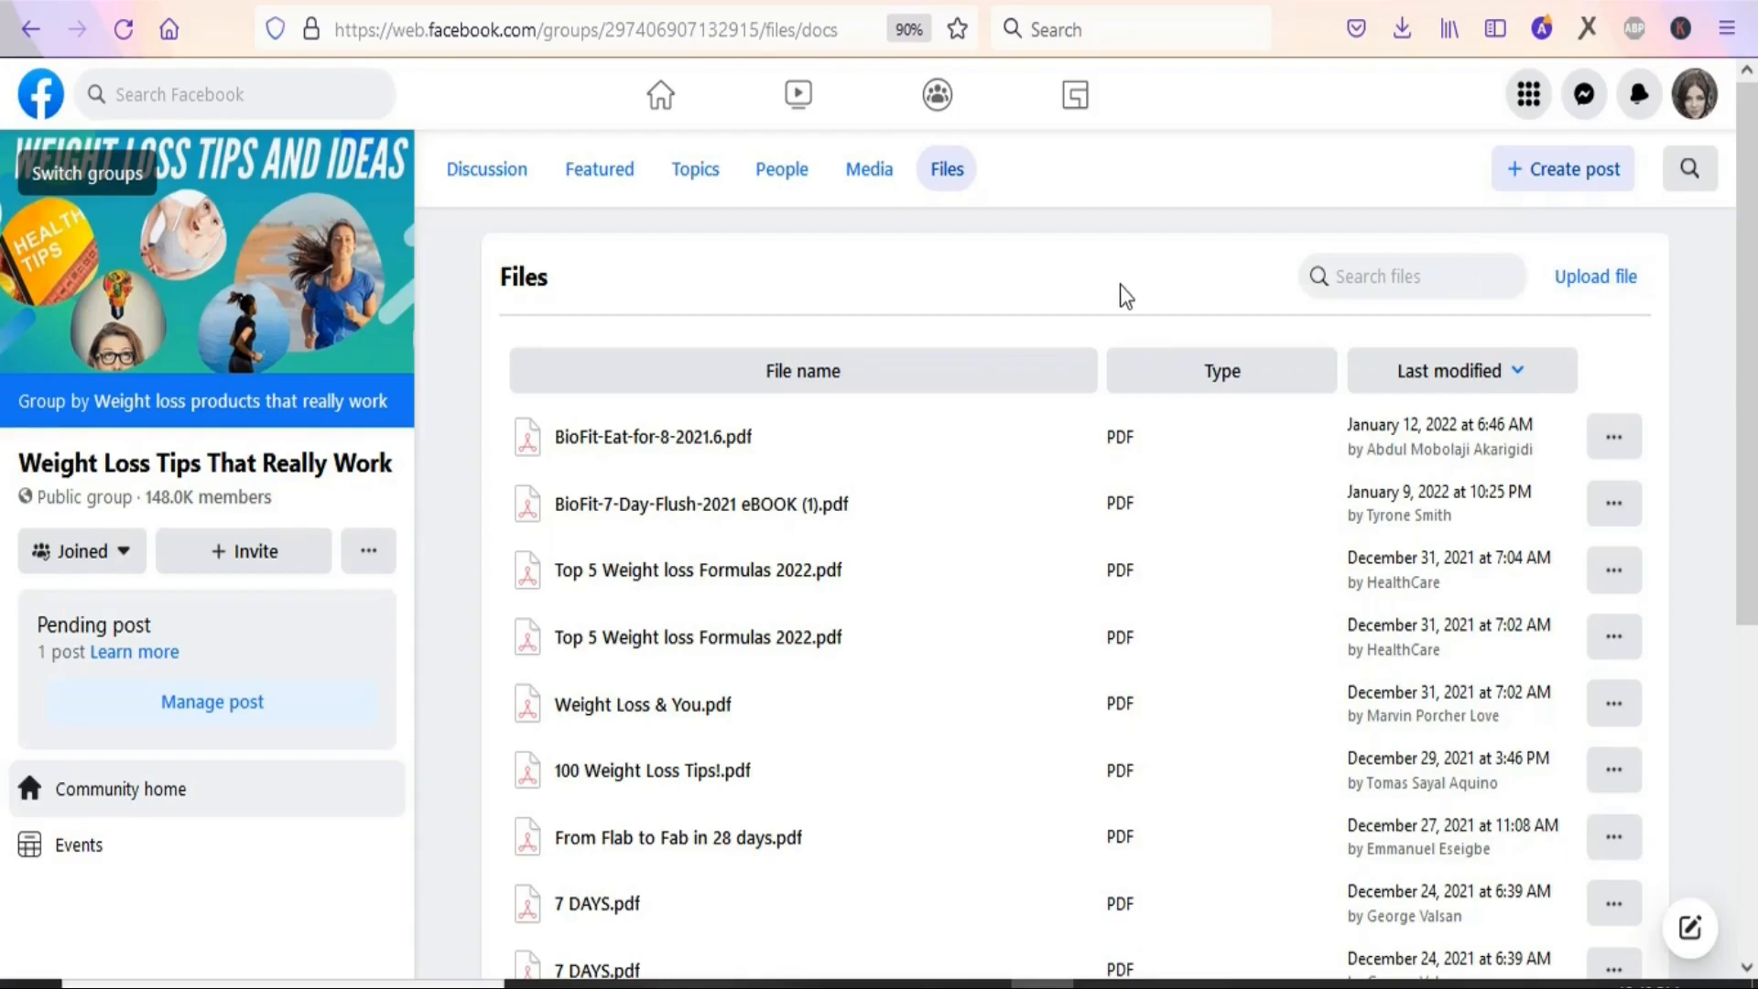
Step: Upload the "Souping The New Juicing" PDF dated 12:23 PM from Downloads to the group's files
left_click(1593, 295)
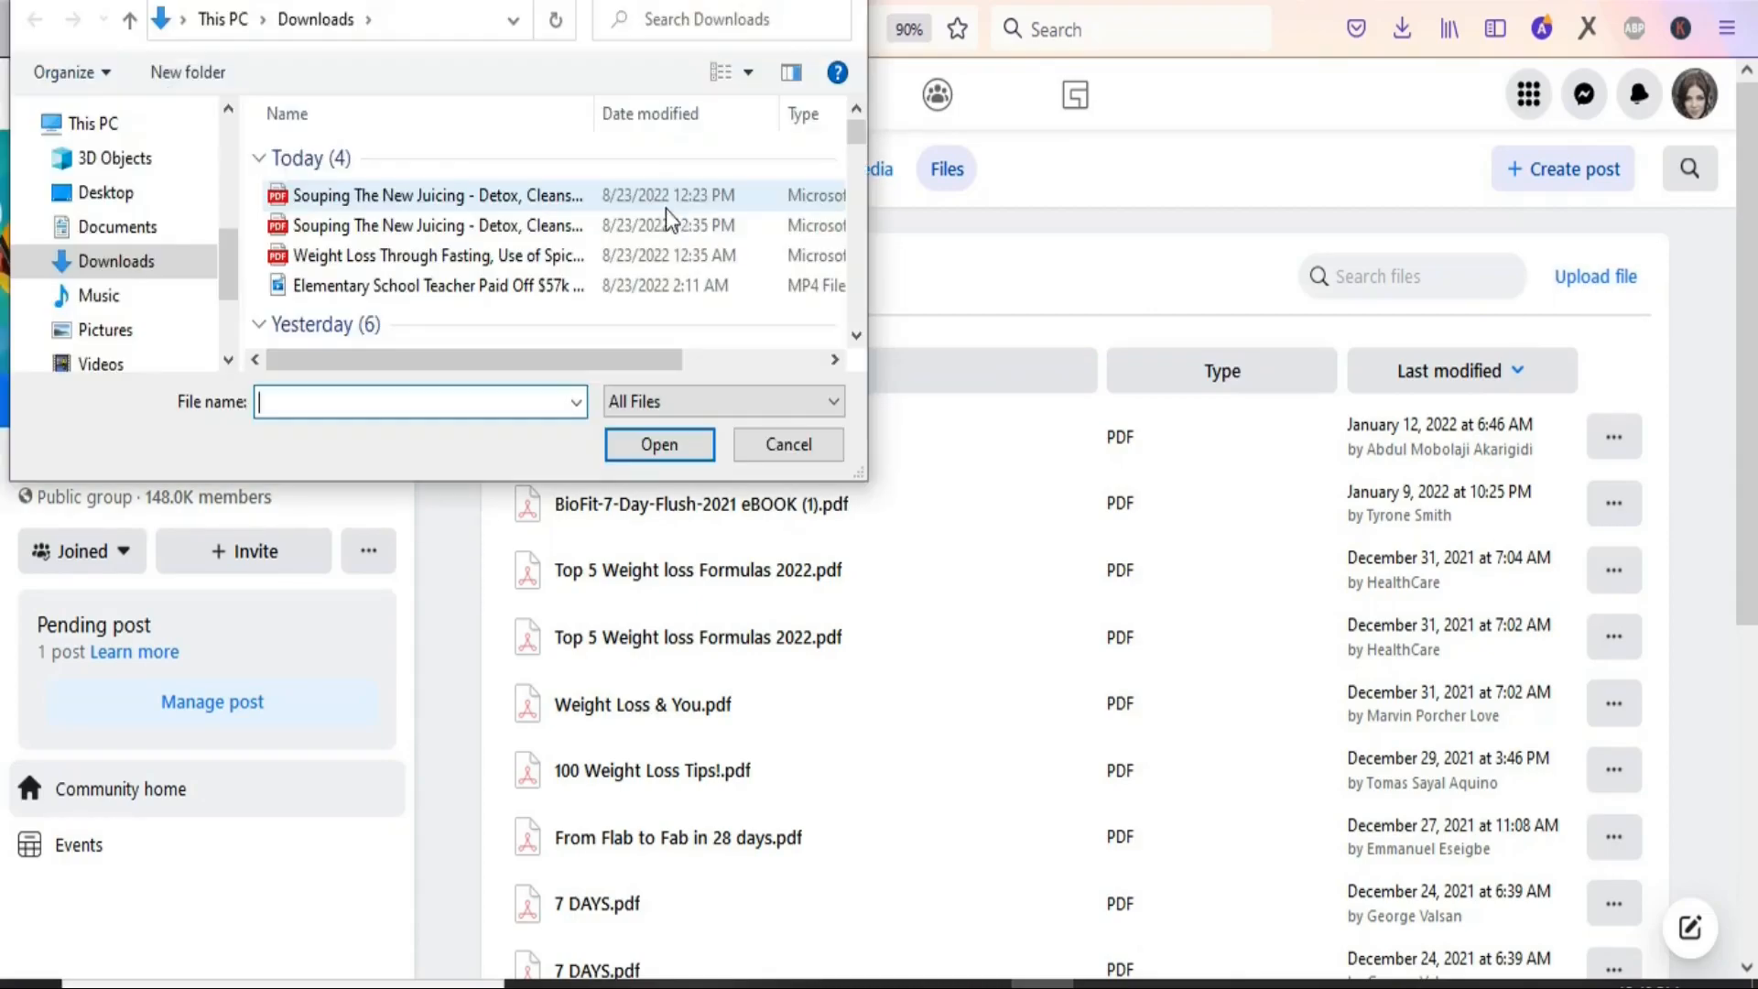
left_click(674, 200)
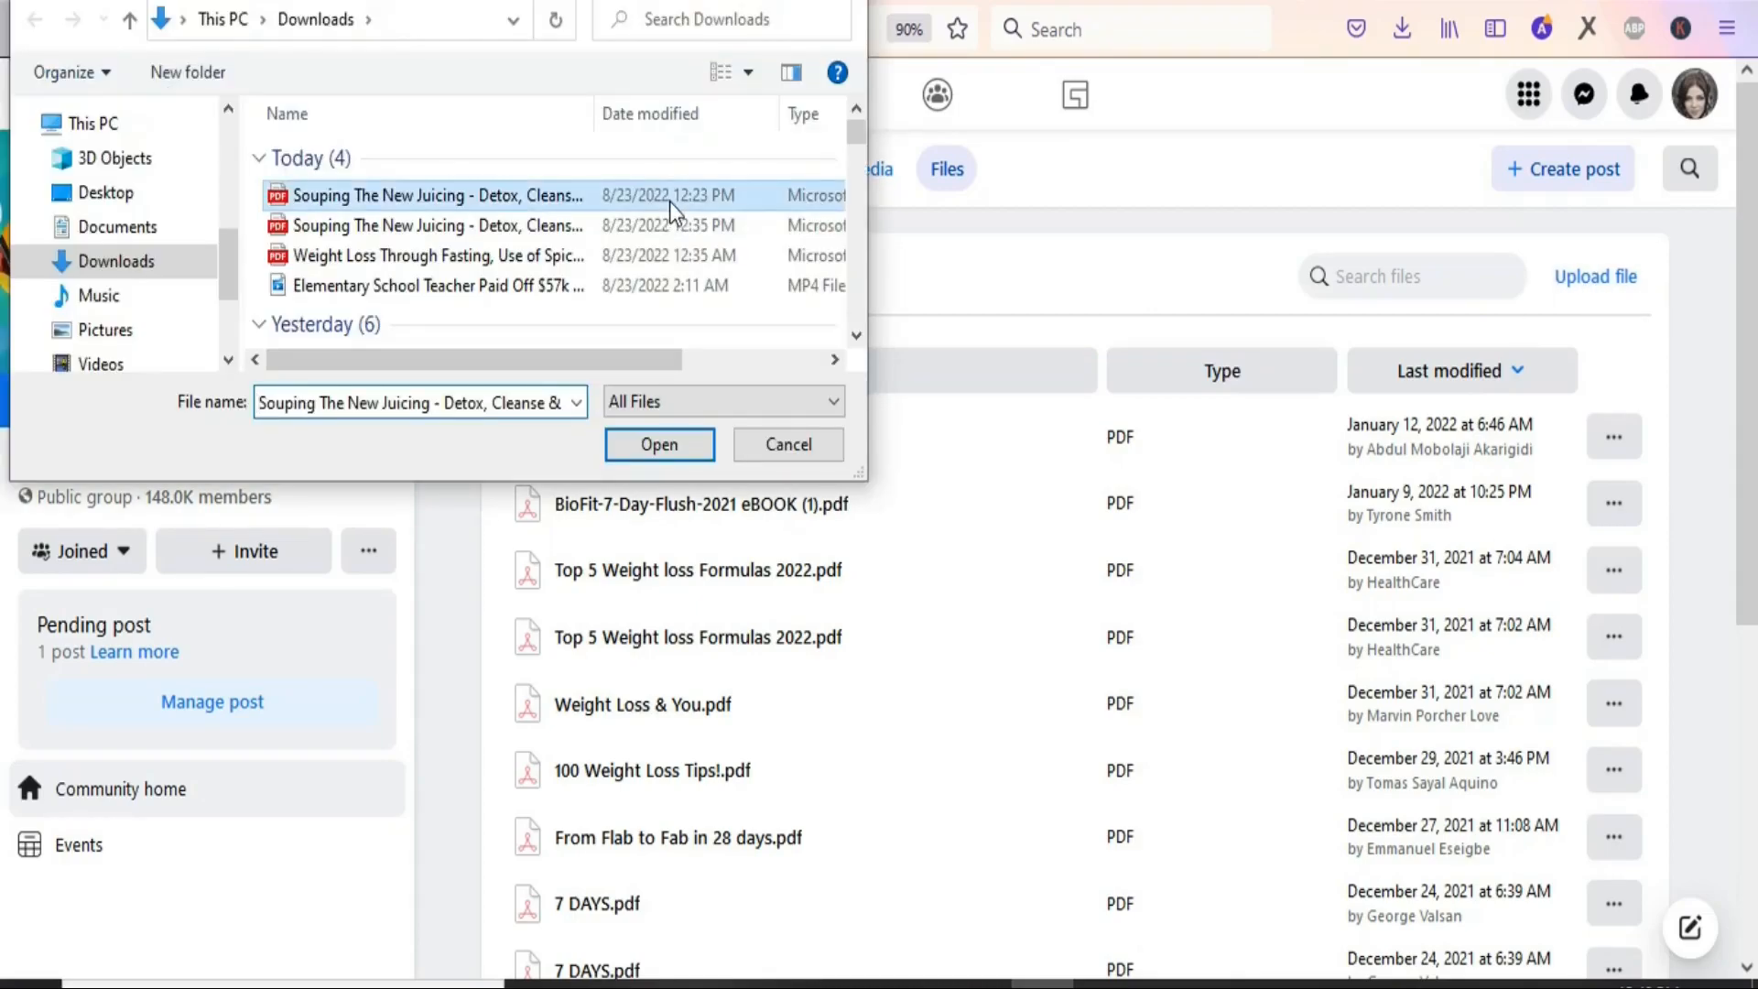
left_click(658, 446)
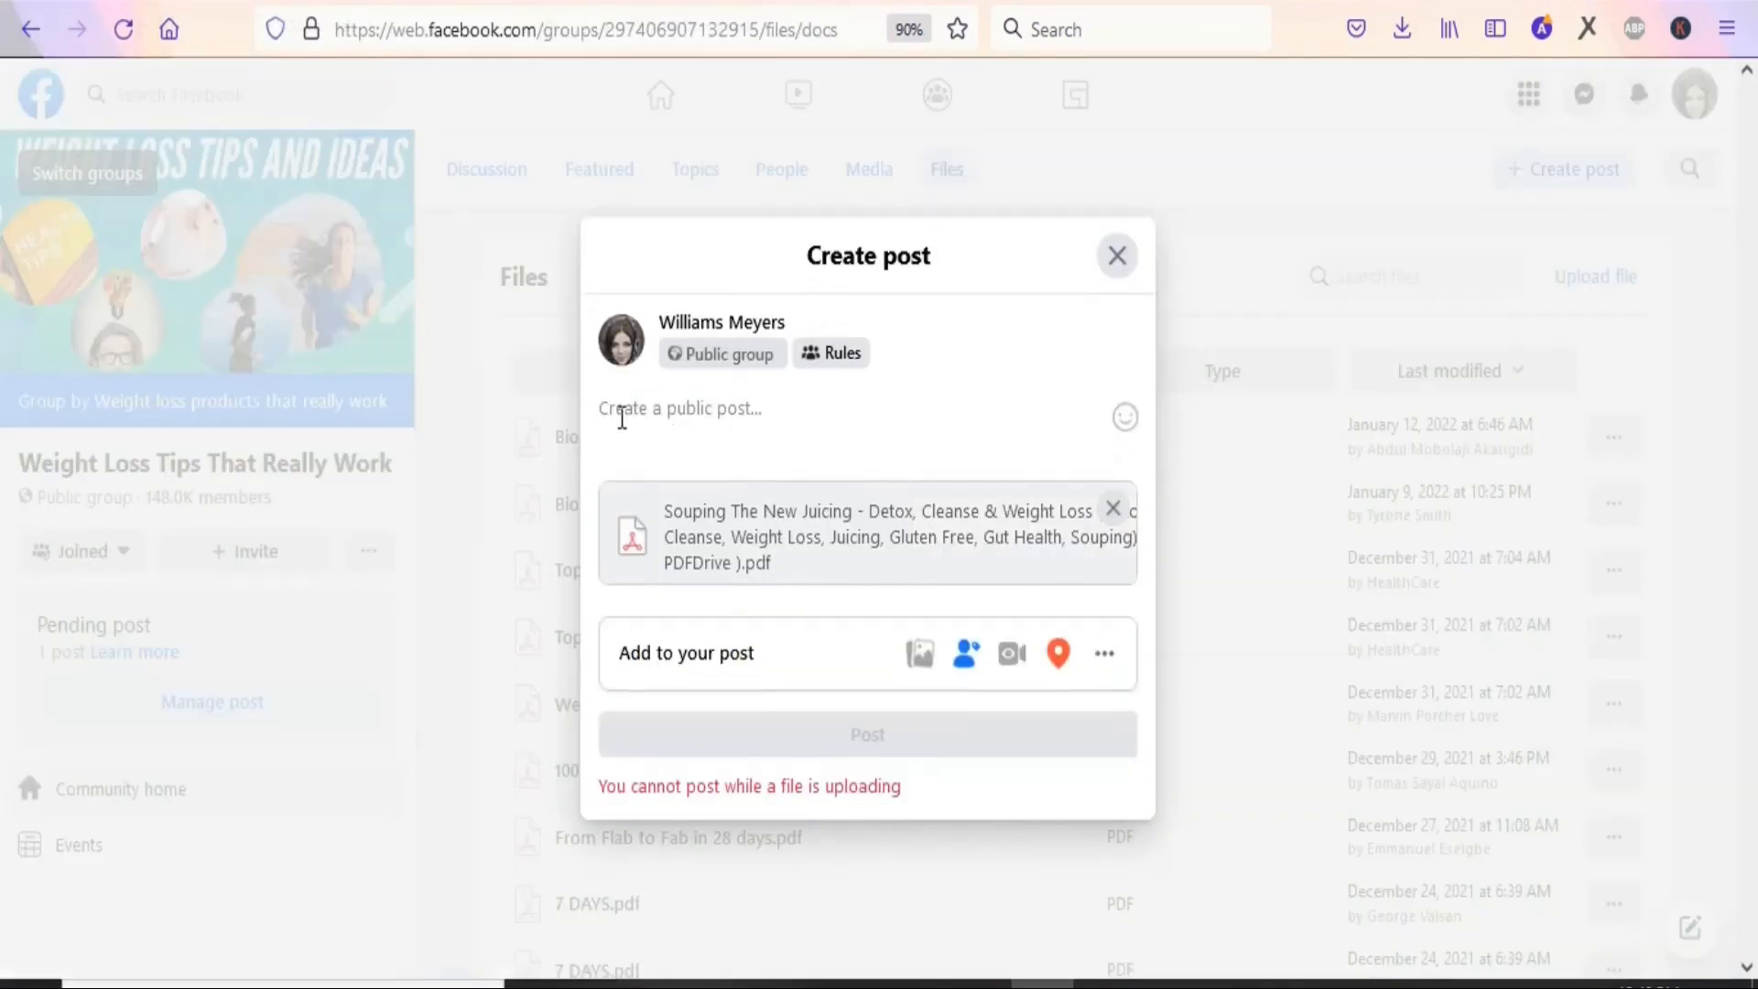
Step: Publish the PDF post with the text "Download this book for free", and return to the group's discussion
type("Down thi")
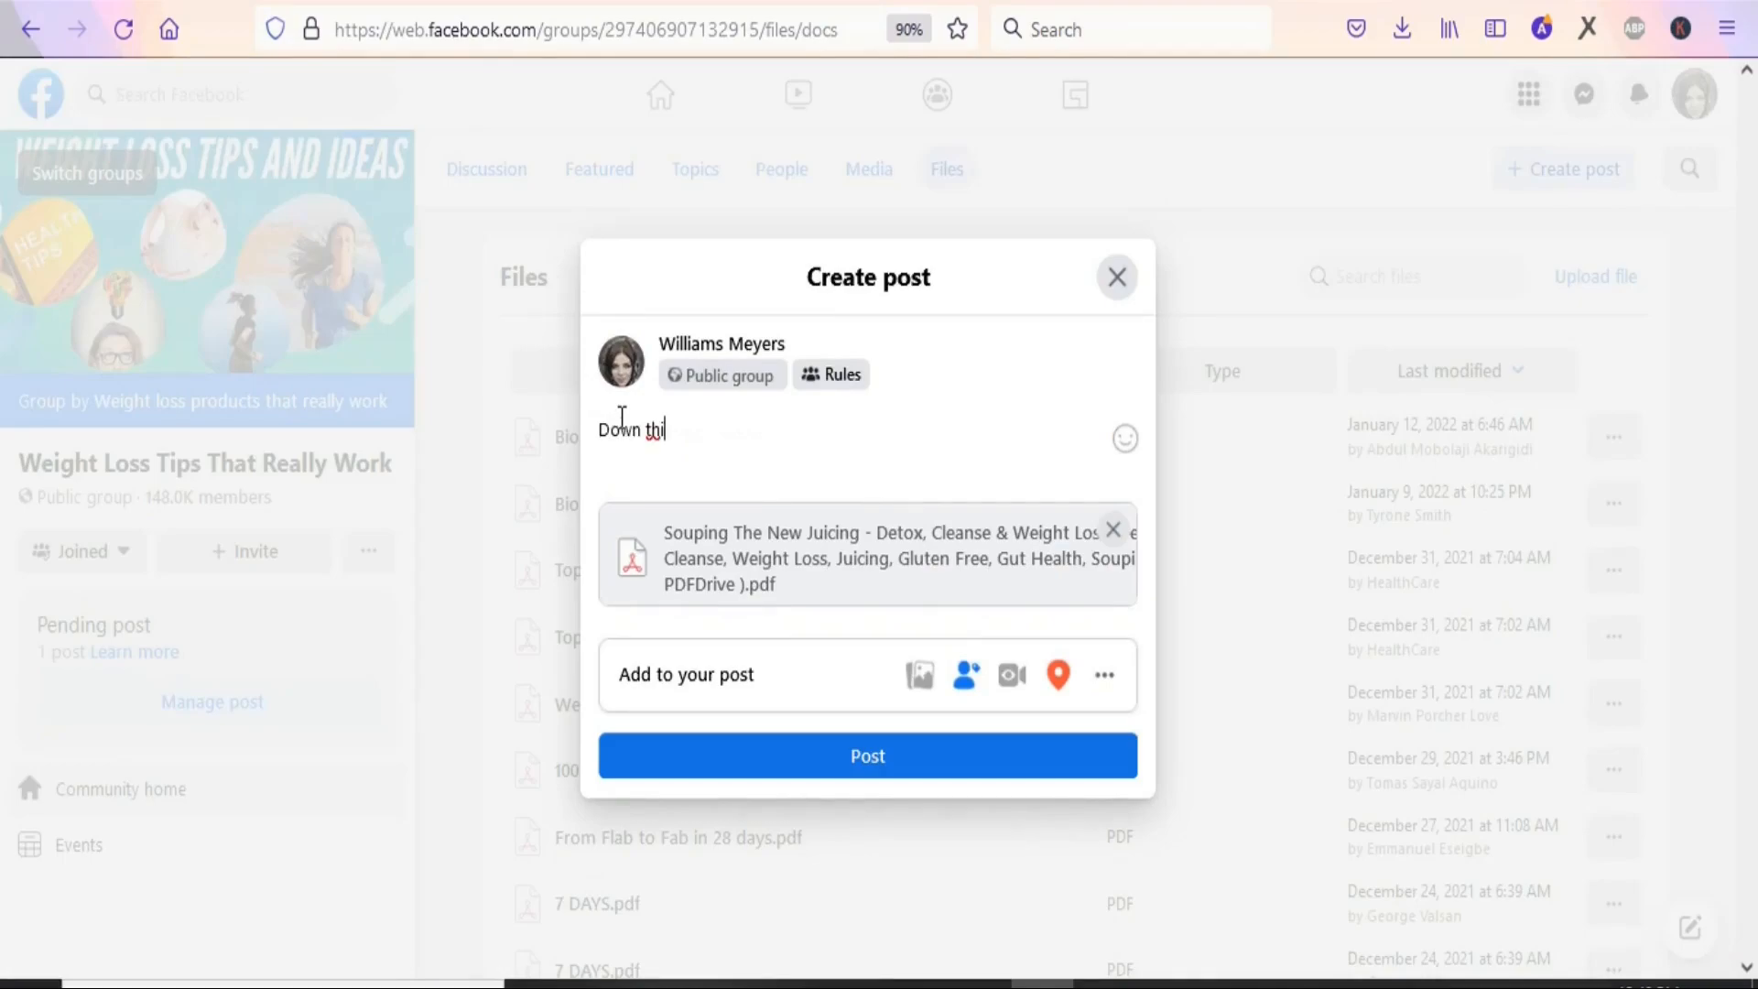
type("s book for free")
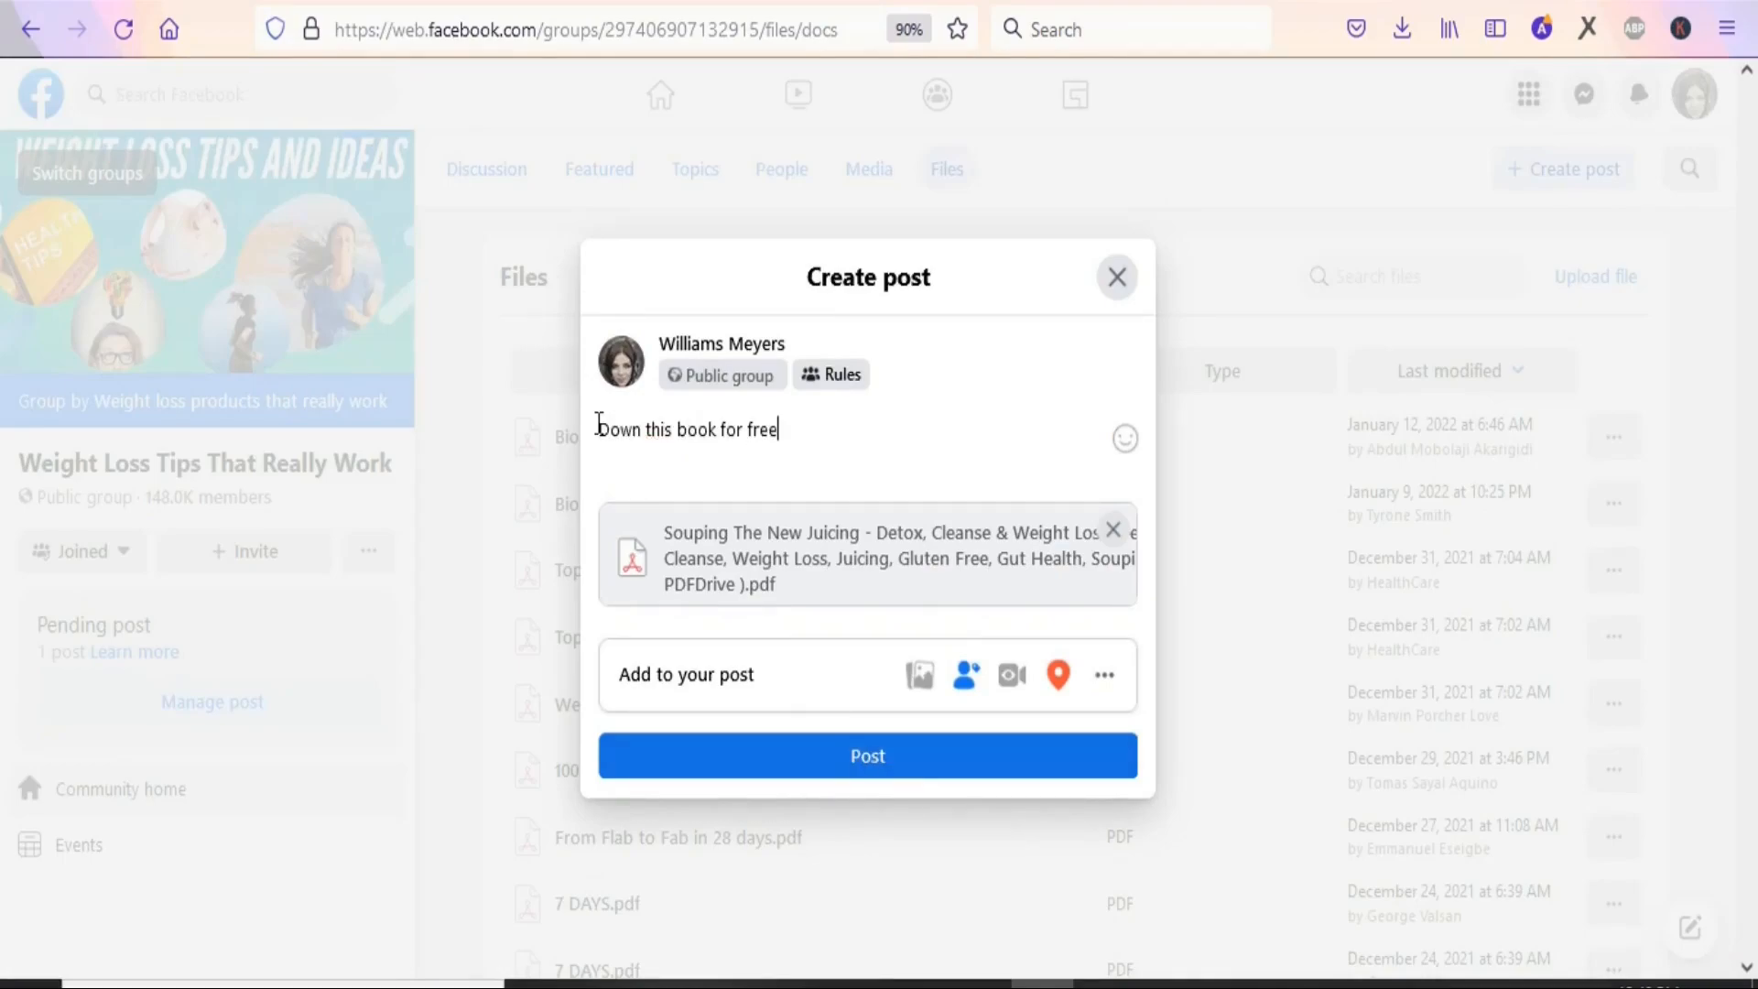
left_click(643, 429)
type("load")
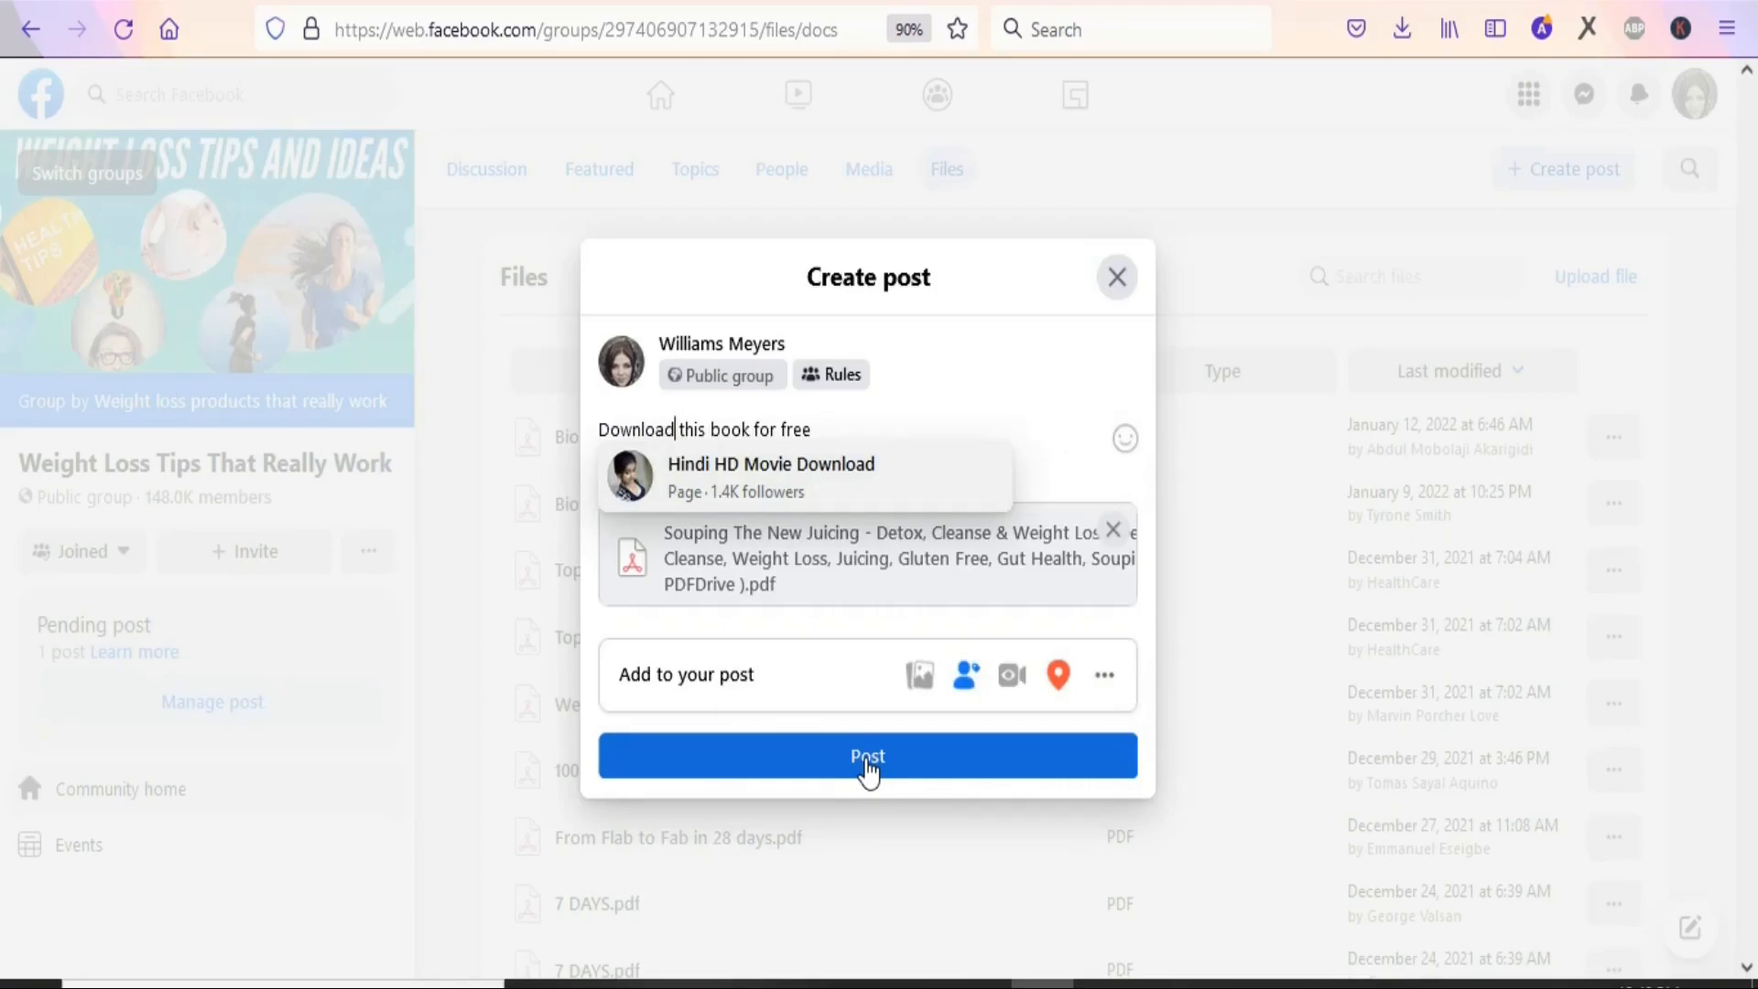
left_click(869, 772)
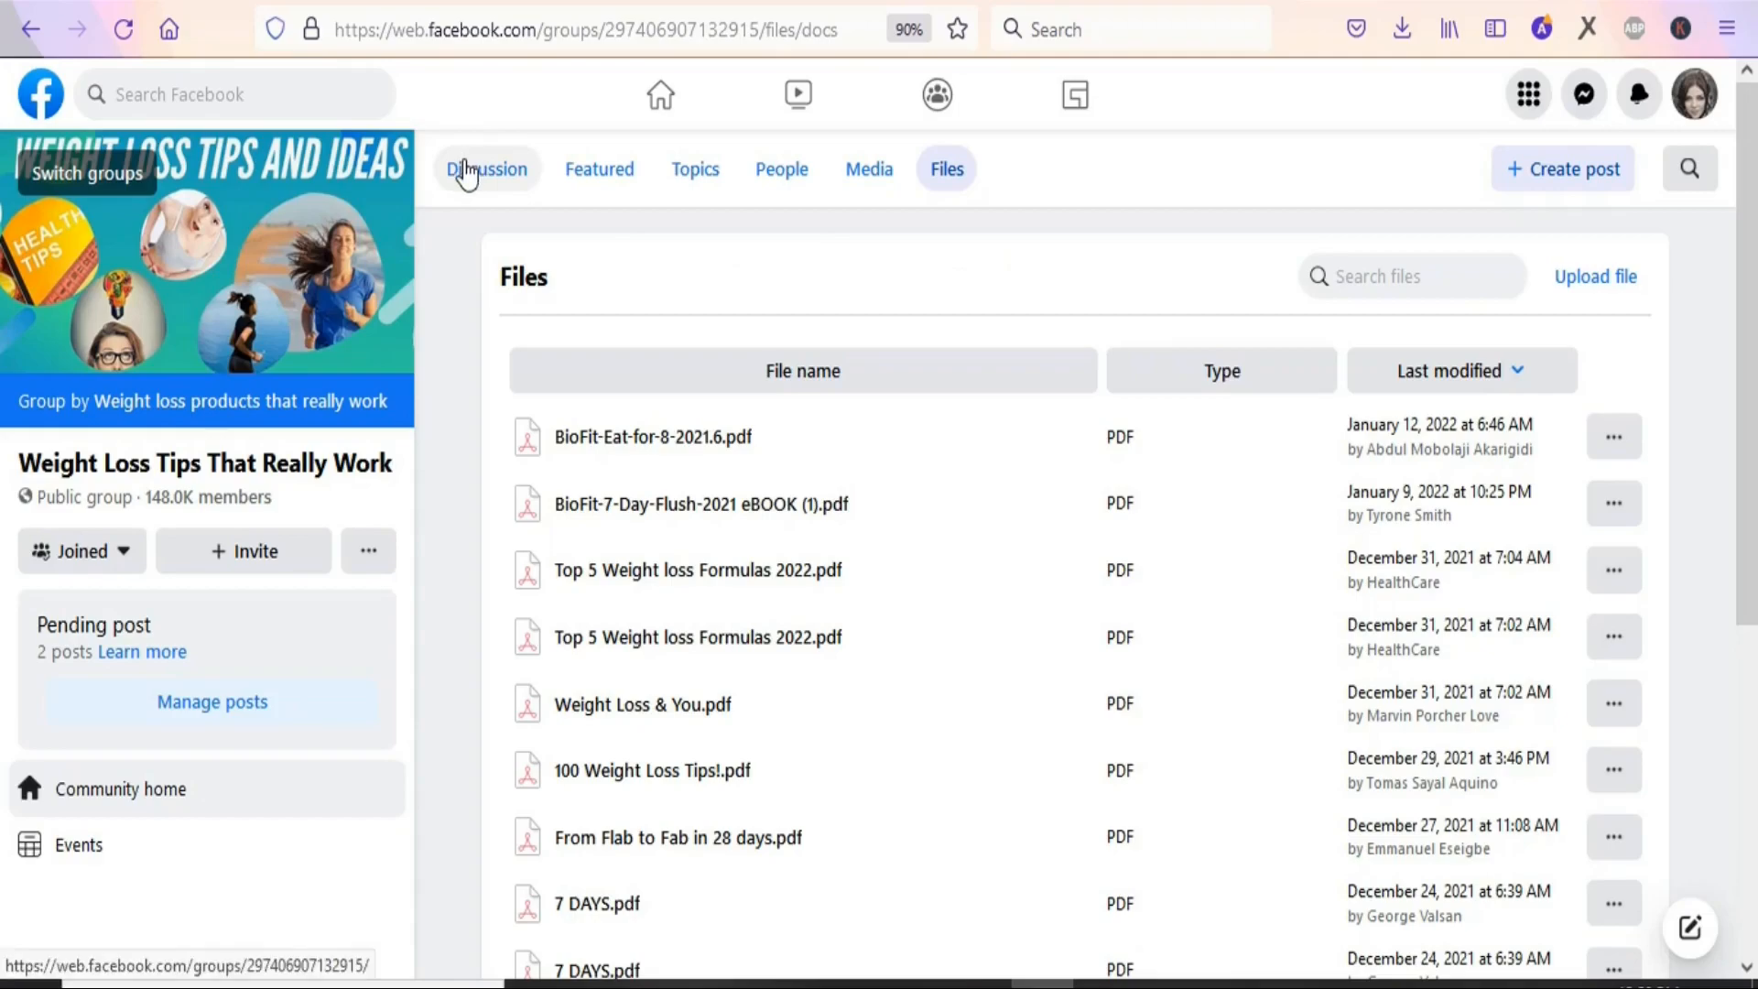
left_click(465, 171)
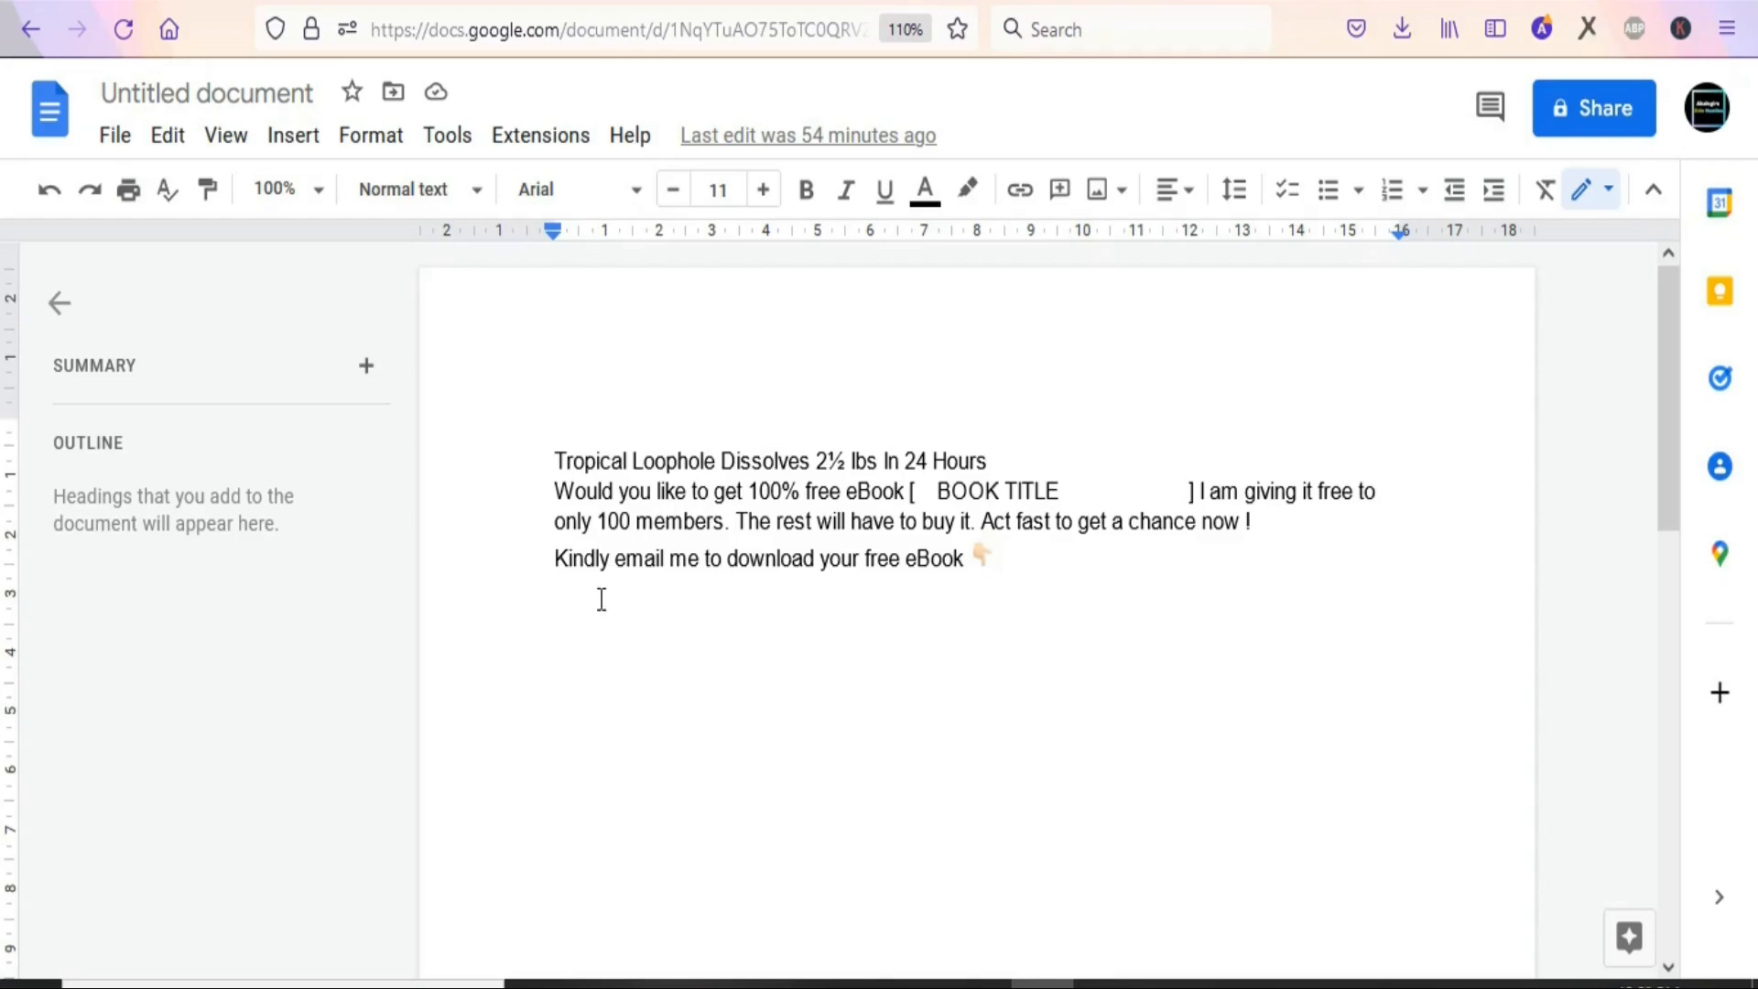
Step: In the Google Docs post draft, add the contact e-mail address below the last line and delete the "BOOK TITLE" placeholder between the brackets
key("Return")
key("ctrl+v")
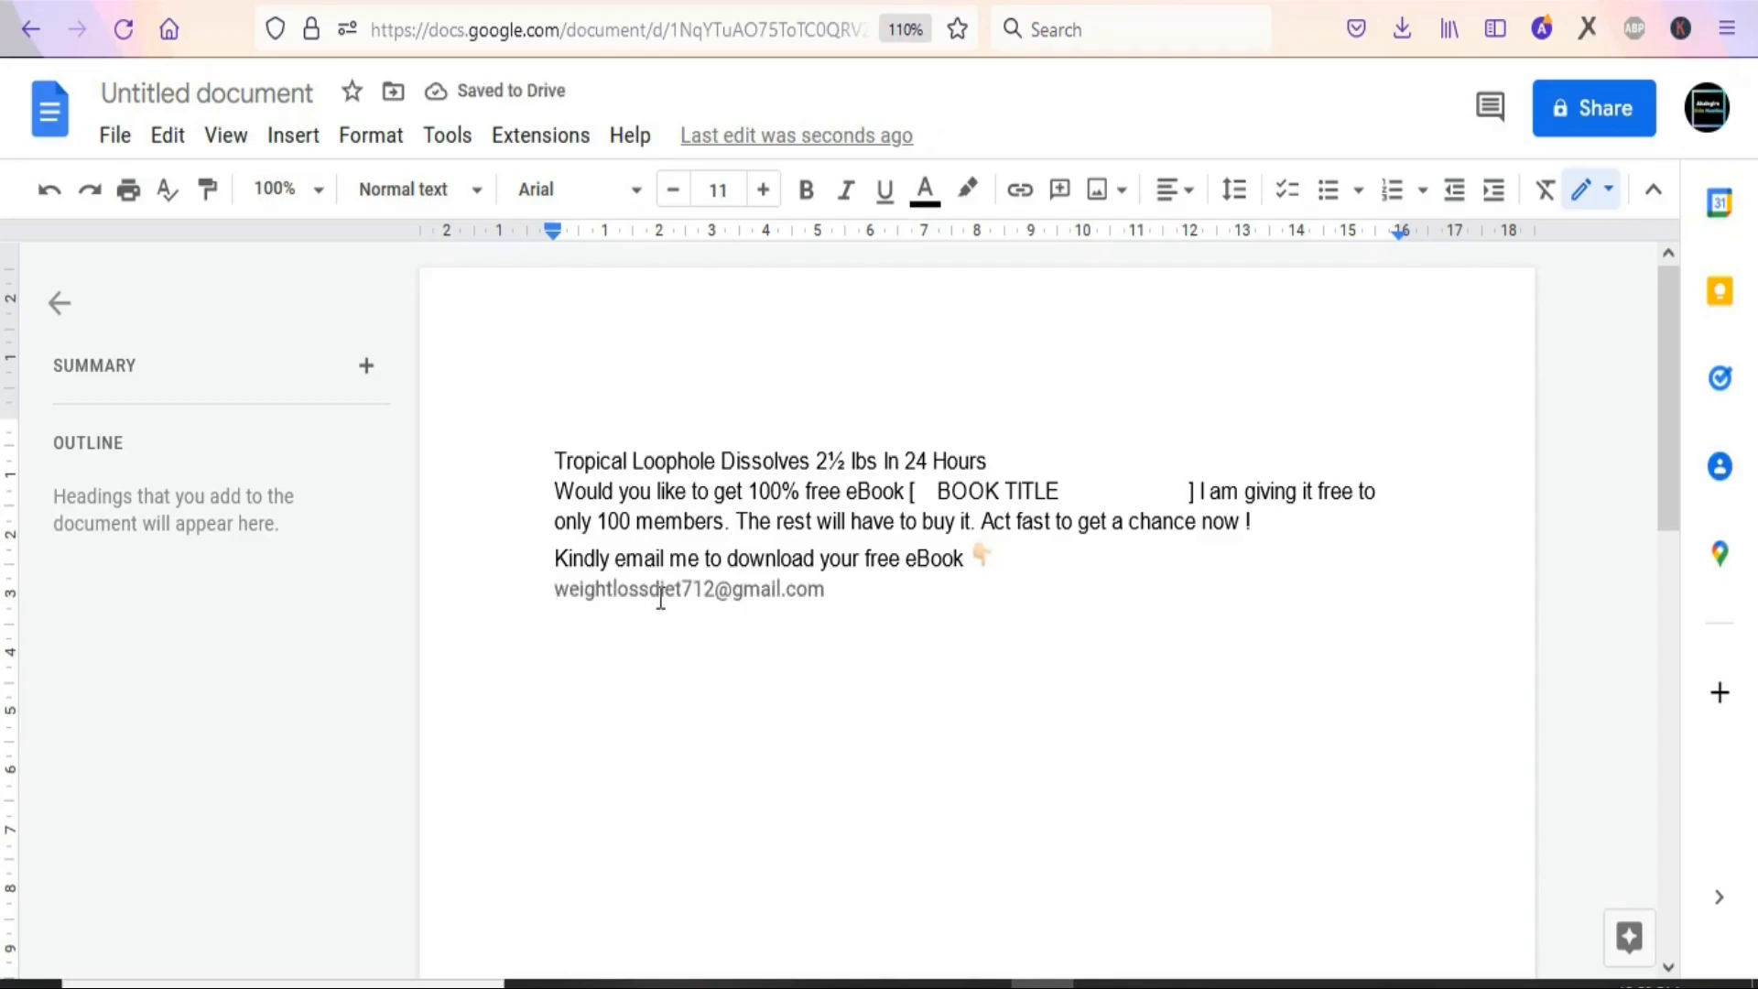
left_click(1077, 493)
key("BackSpace")
key("BackSpace")
key("BackSpace")
key("BackSpace")
key("BackSpace")
key("BackSpace")
key("BackSpace")
key("BackSpace")
key("BackSpace")
key("BackSpace")
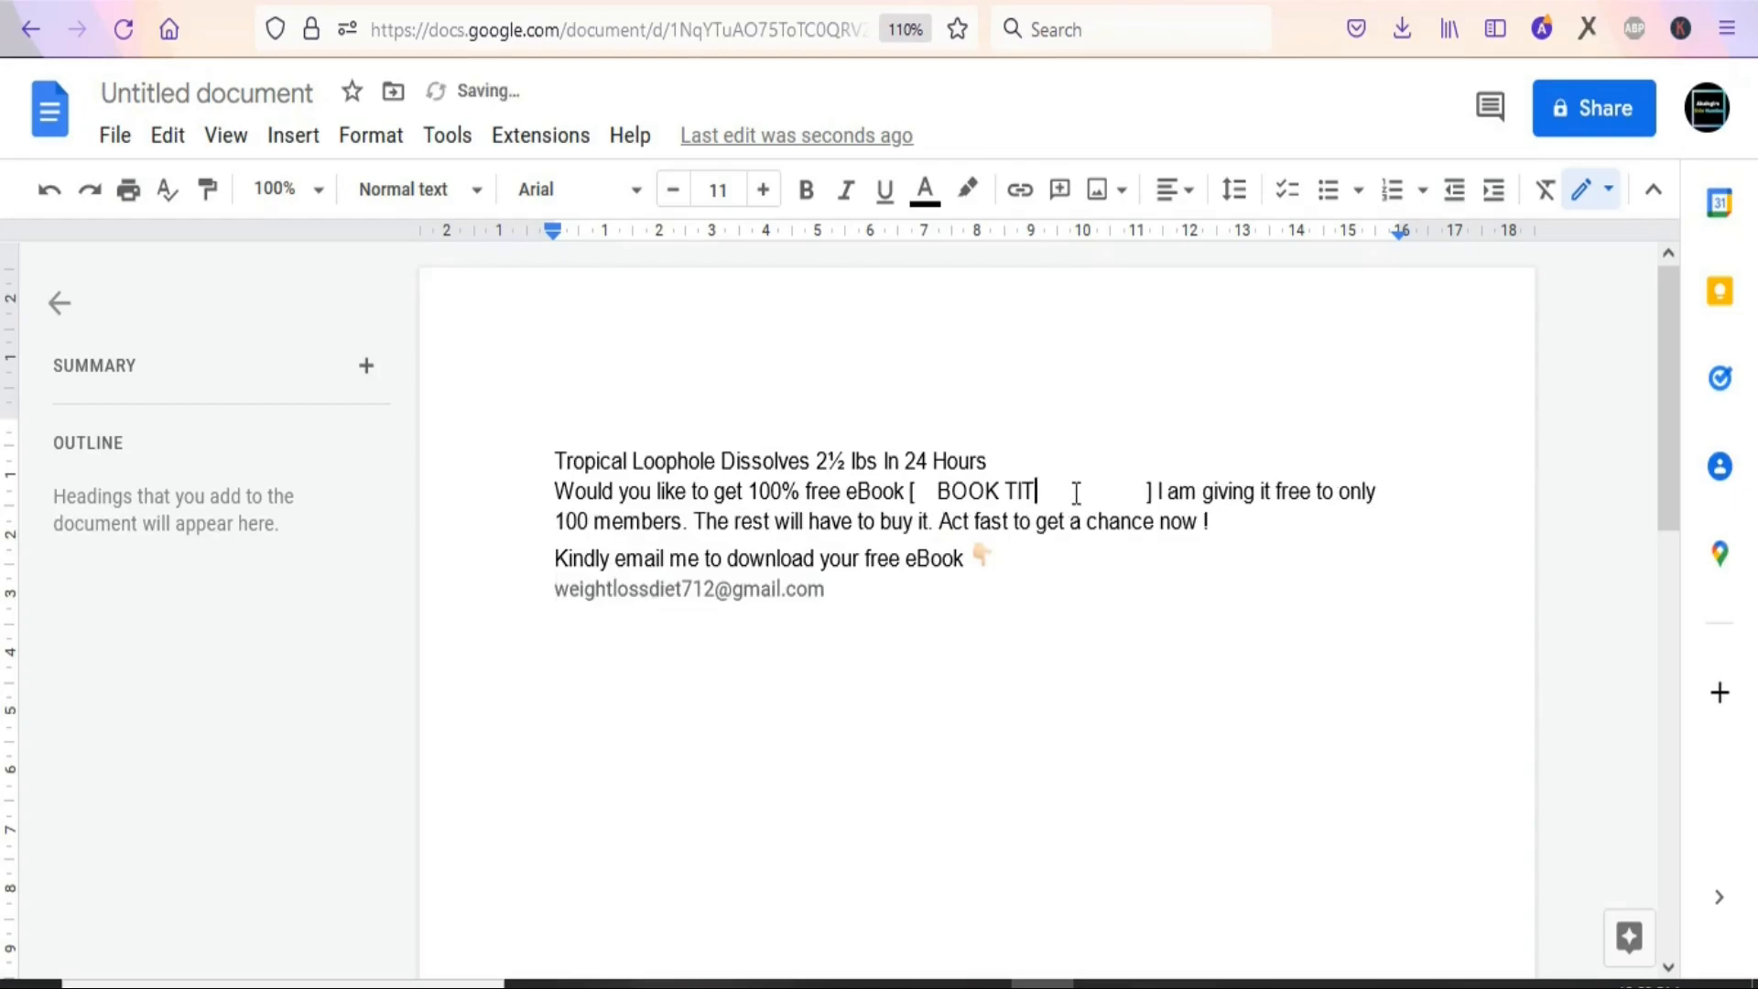
key("BackSpace")
key("BackSpace")
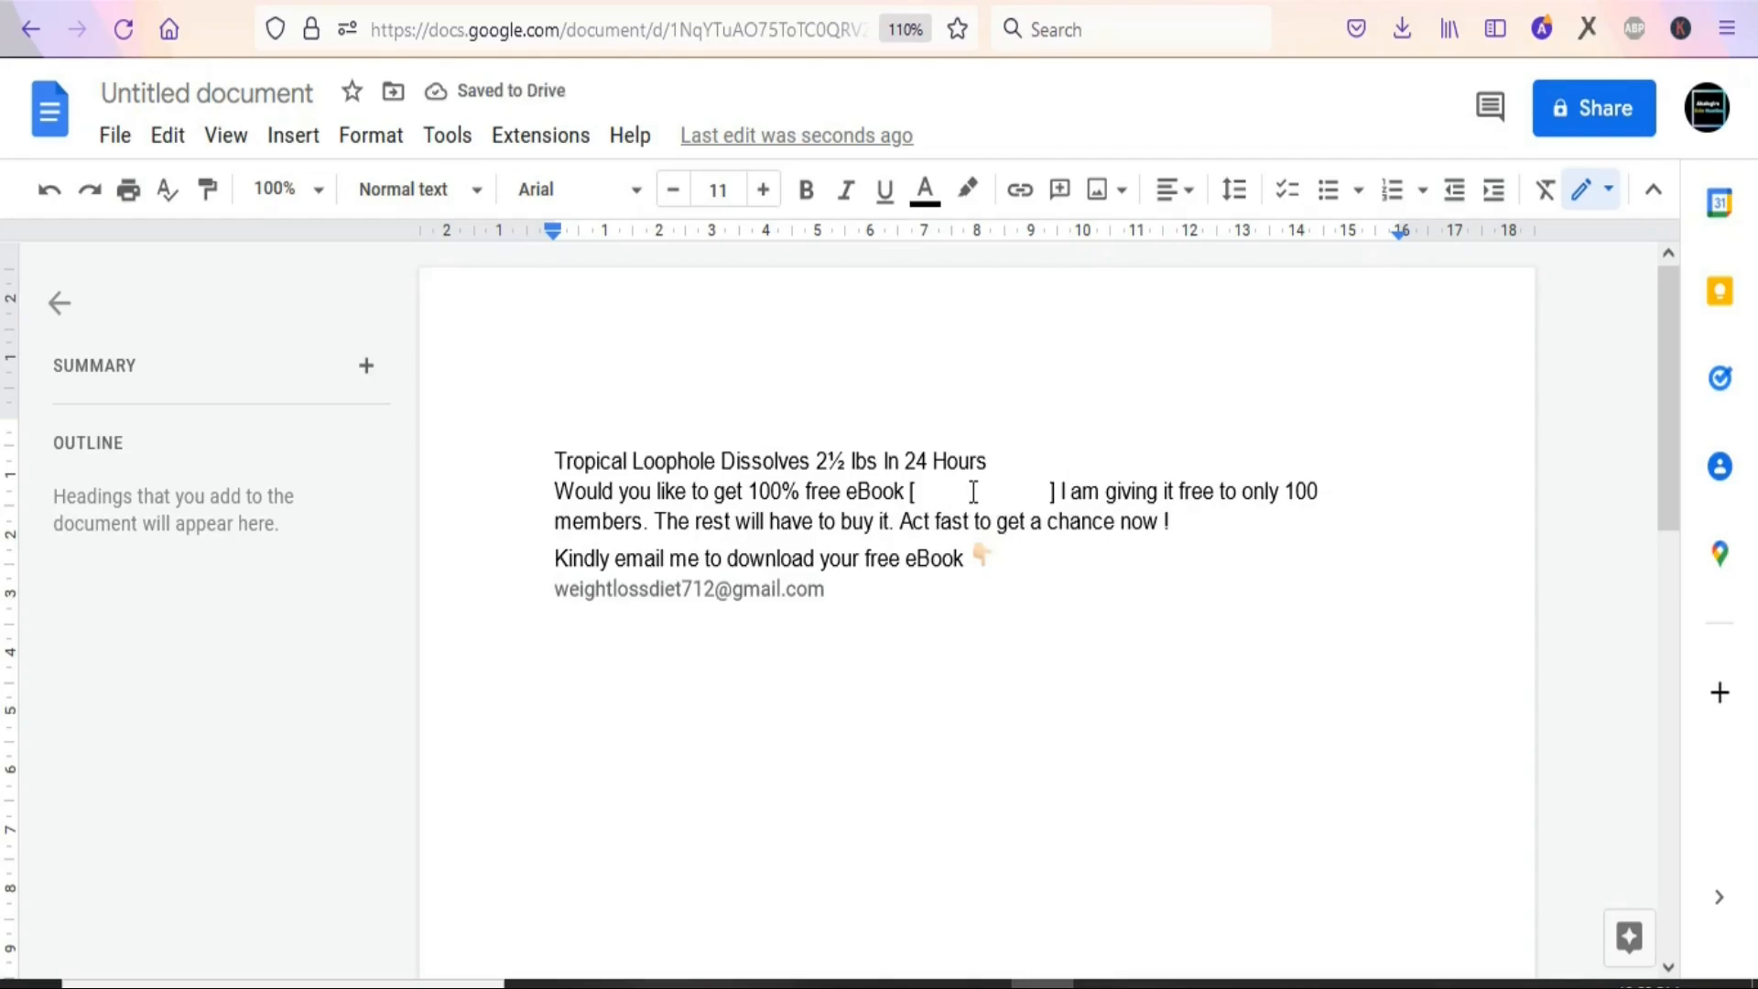
Step: Insert the full "Souping The New Juicing - Detox, Cleanse & Weight Loss" PDF title, including "( PDFDrive )-1", between the brackets
right_click(939, 492)
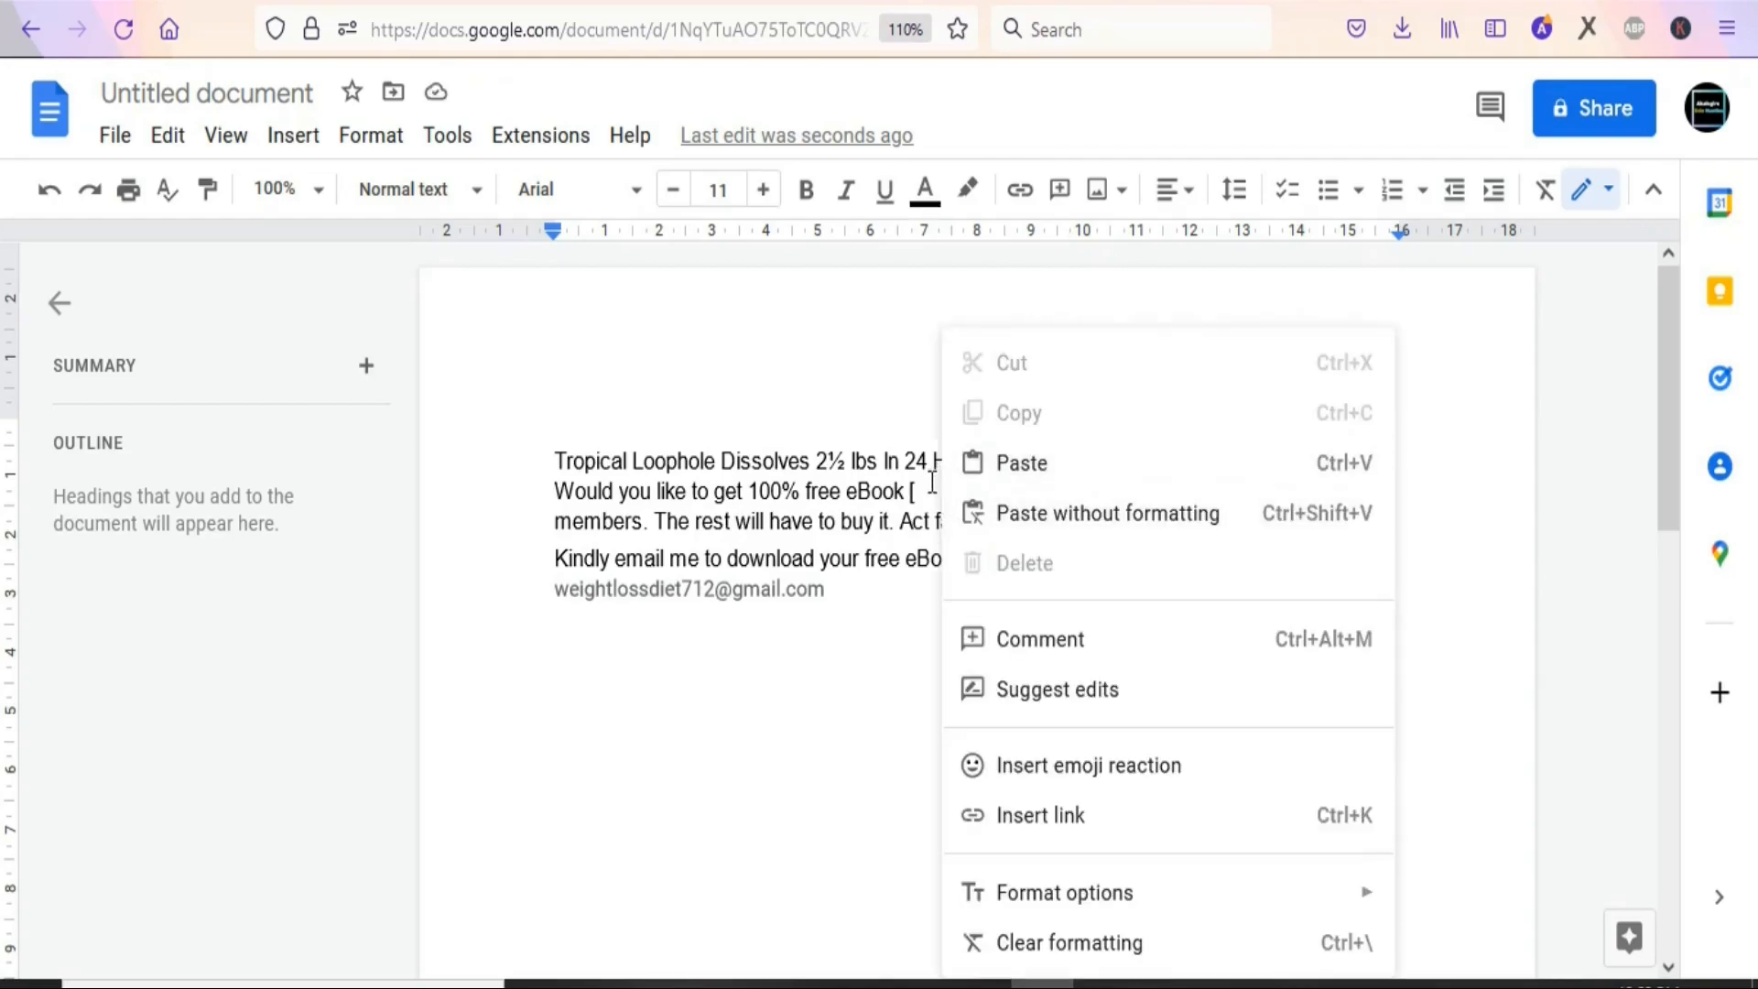
left_click(932, 482)
type("Souping The New Juicing - Detox, Cleanse & Weight Loss (Detox, Cleanse, Weight Loss, Juicing, Gluten Free, Gut Health, Souping) ( PDFDrive )-1")
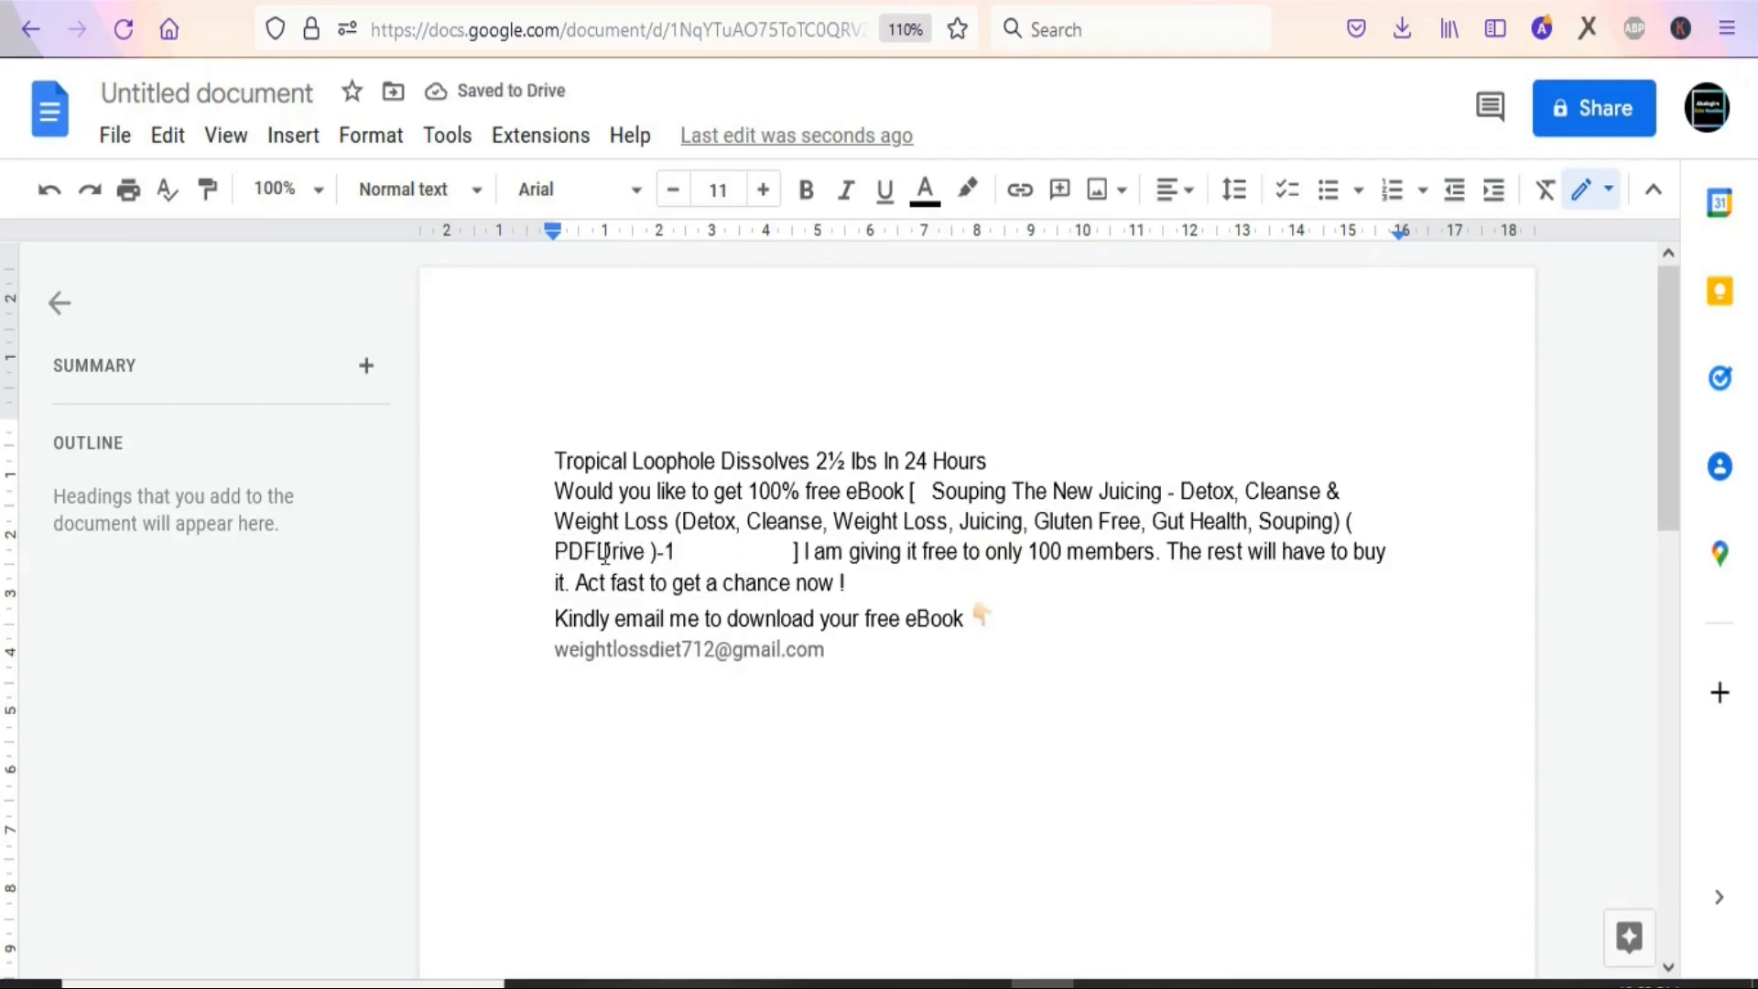
Step: Remove the trailing "( PDFDrive )-1" and the extra spaces from the book title between the brackets
key("BackSpace")
key("BackSpace")
key("BackSpace")
key("BackSpace")
key("BackSpace")
key("BackSpace")
key("BackSpace")
key("BackSpace")
key("BackSpace")
key("BackSpace")
key("BackSpace")
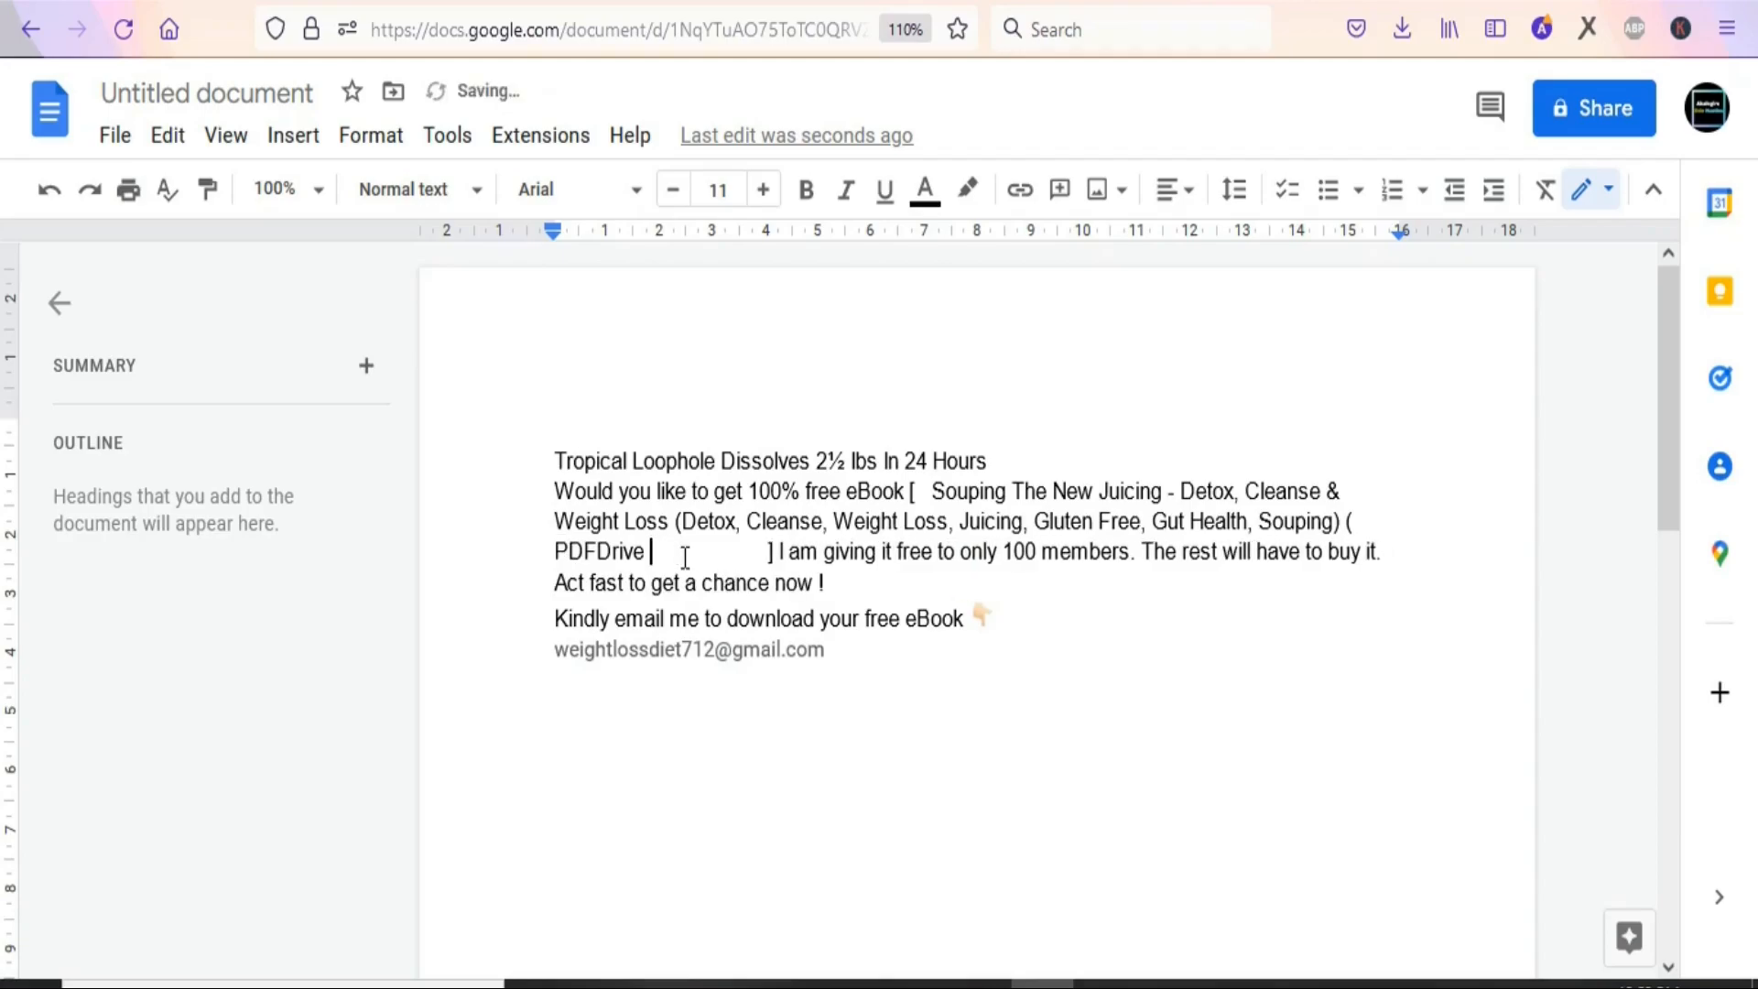
key("BackSpace")
key("BackSpace")
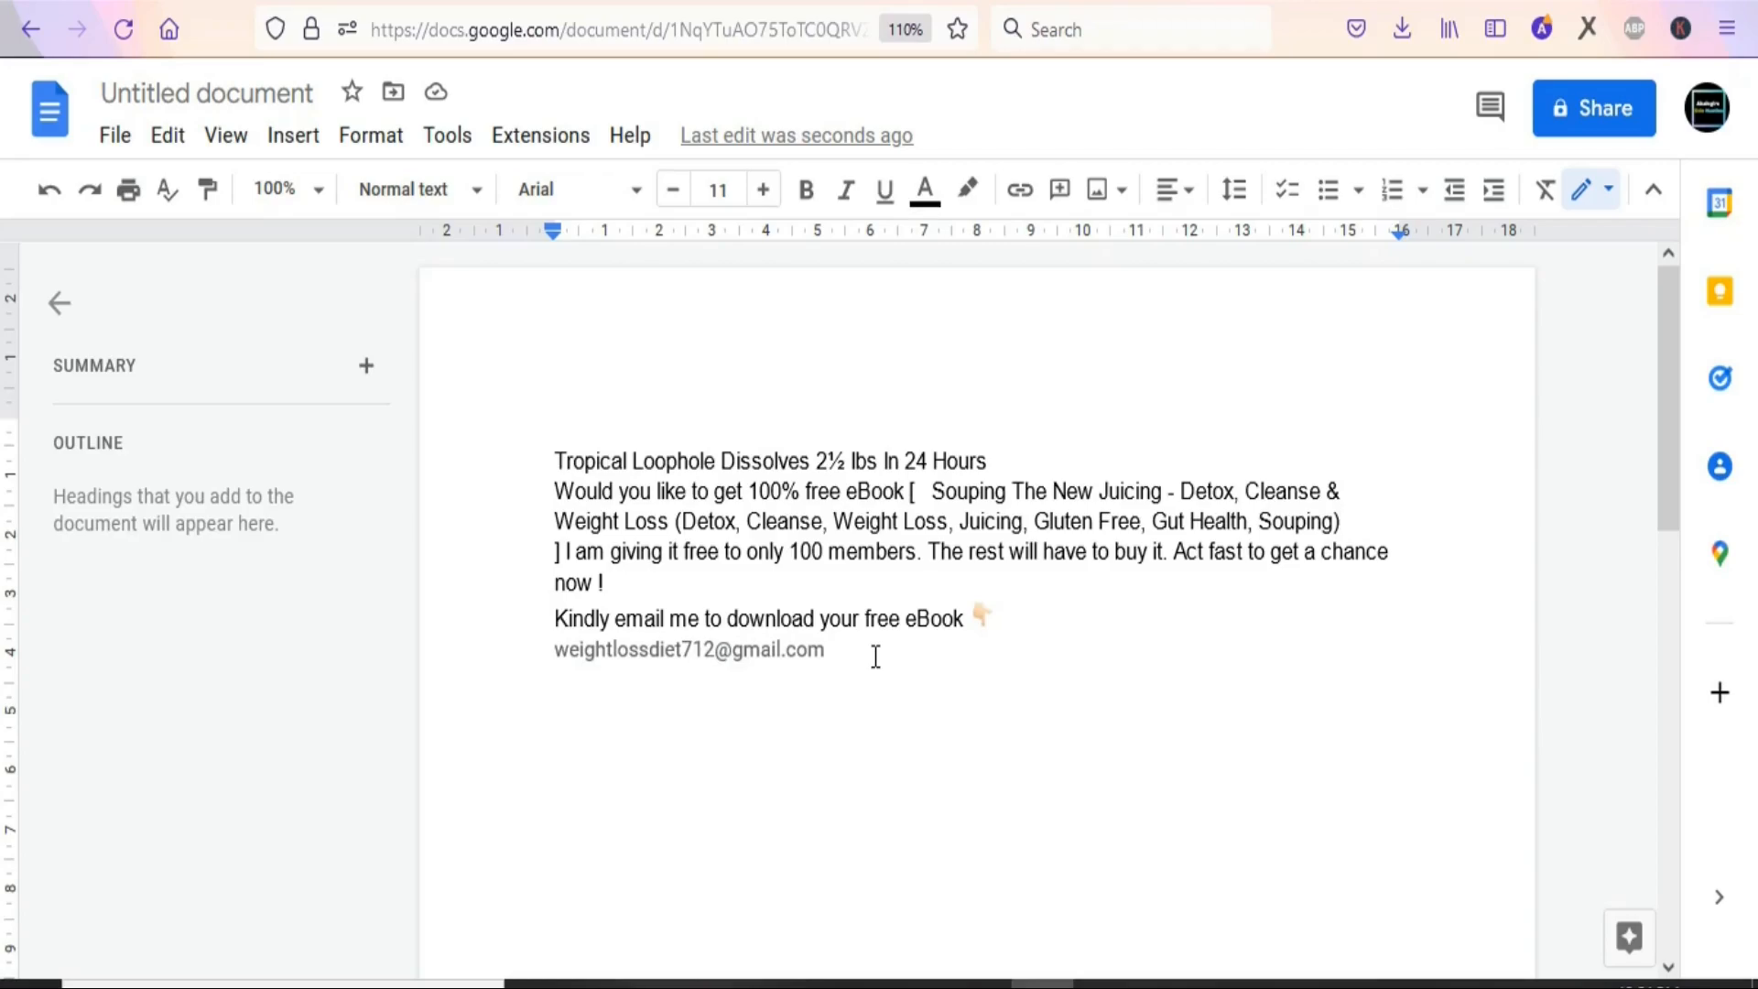
Step: Copy the entire post draft and paste it into a new post in the "Weight Loss Tips That Really Work" Facebook group
left_click_drag(877, 657, 581, 416)
key("ctrl+c")
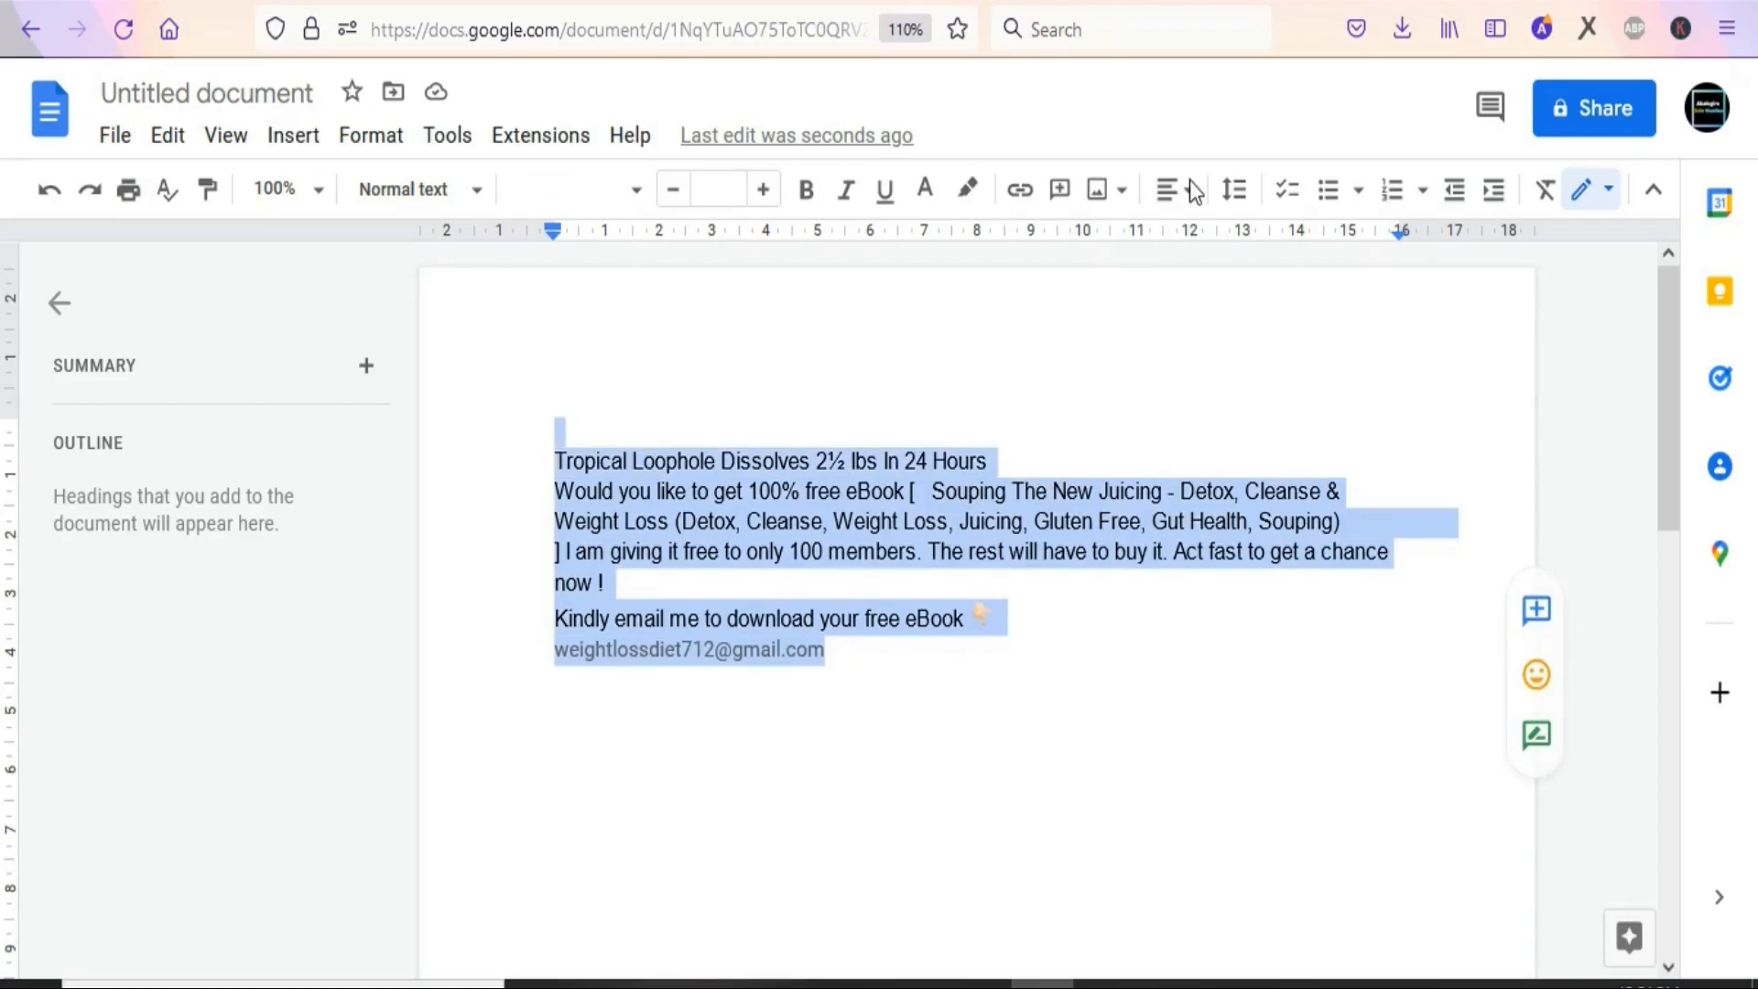
left_click(1291, 1)
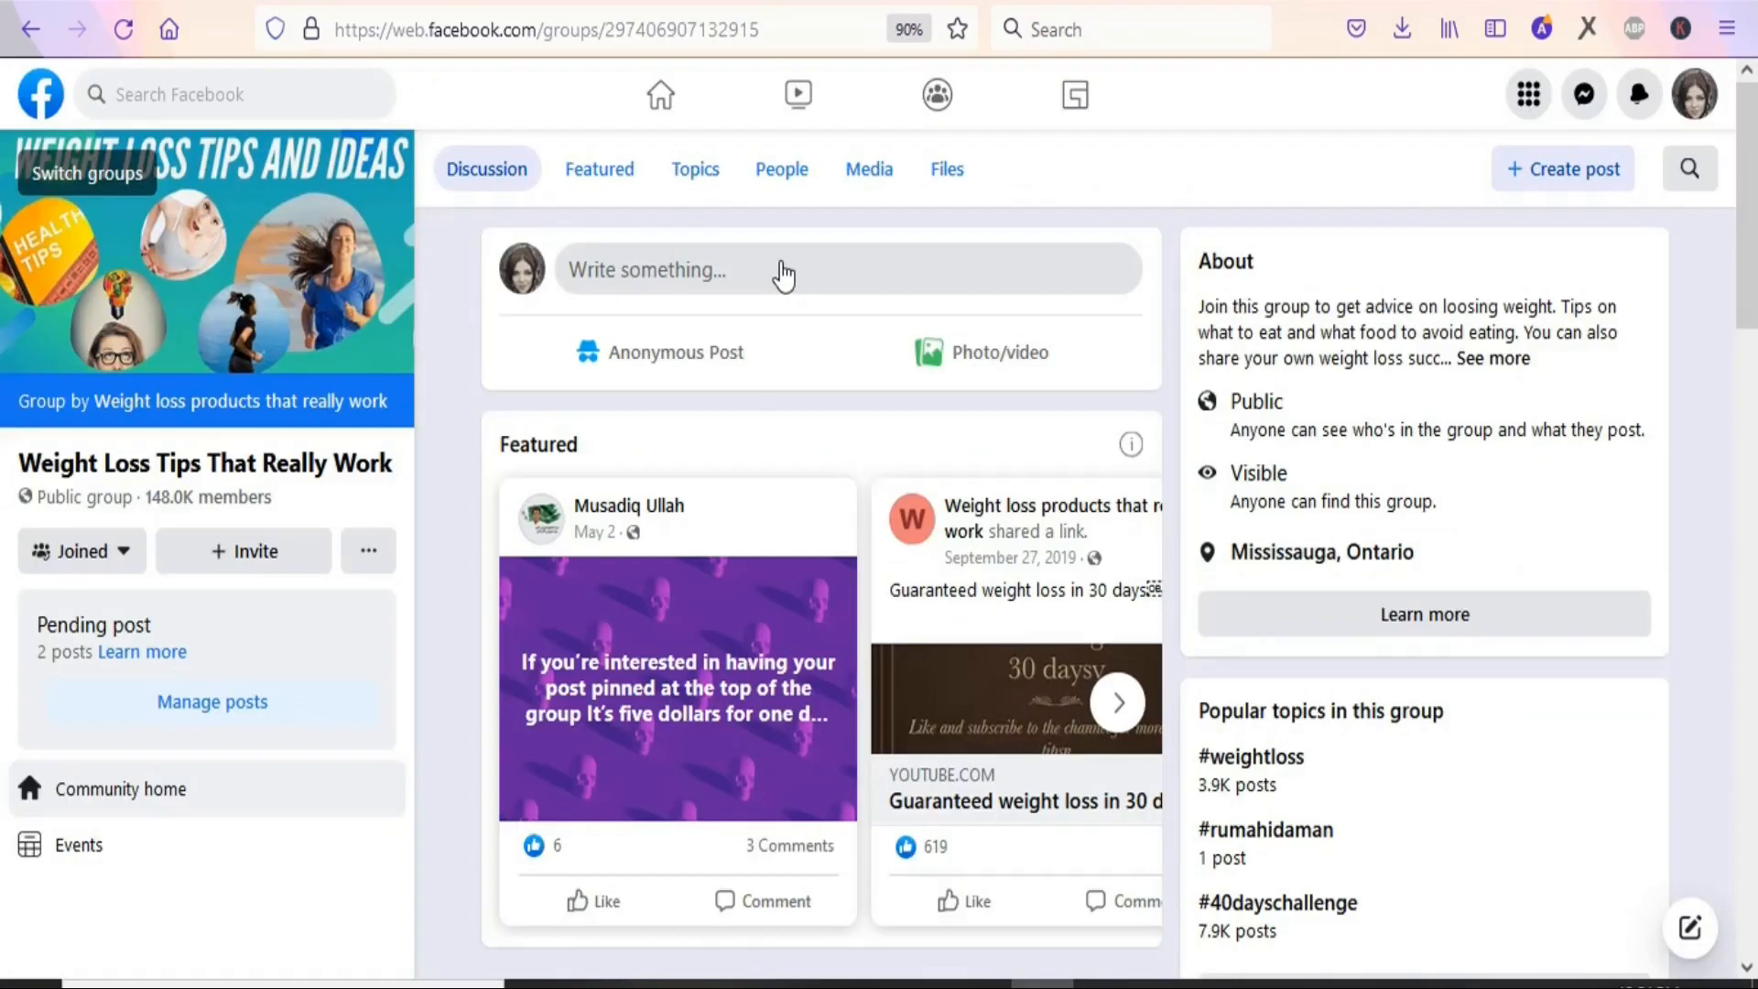
left_click(640, 275)
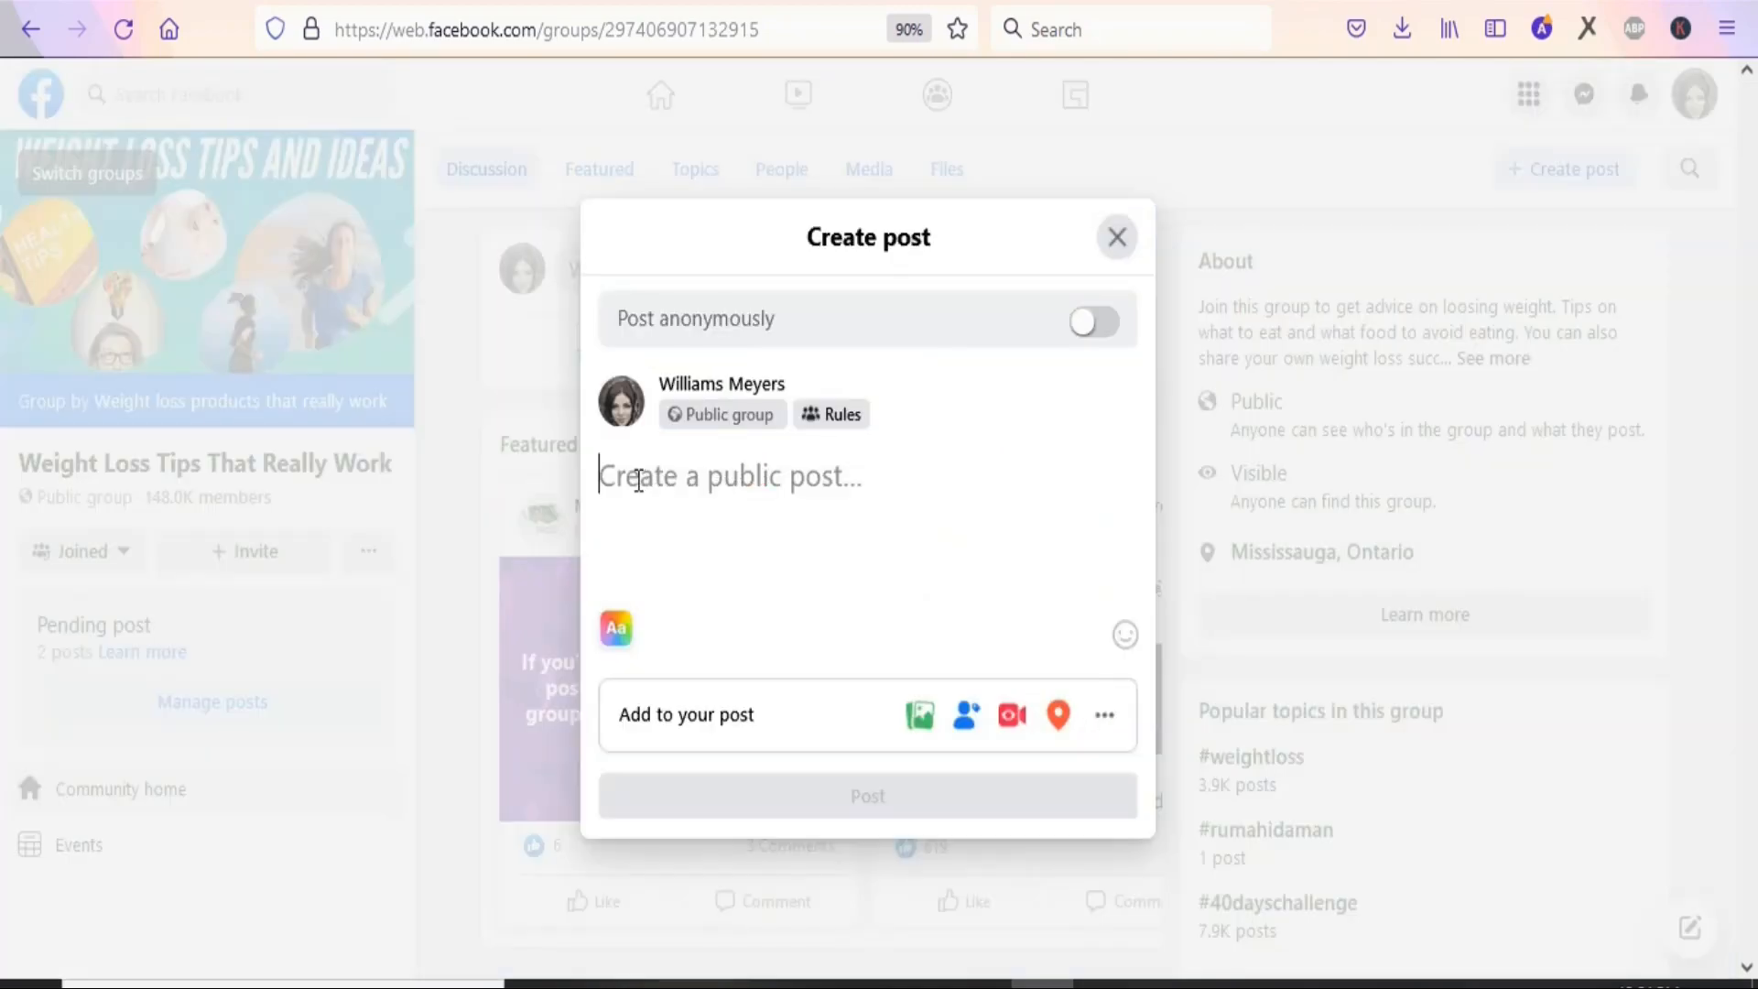
key("ctrl+v")
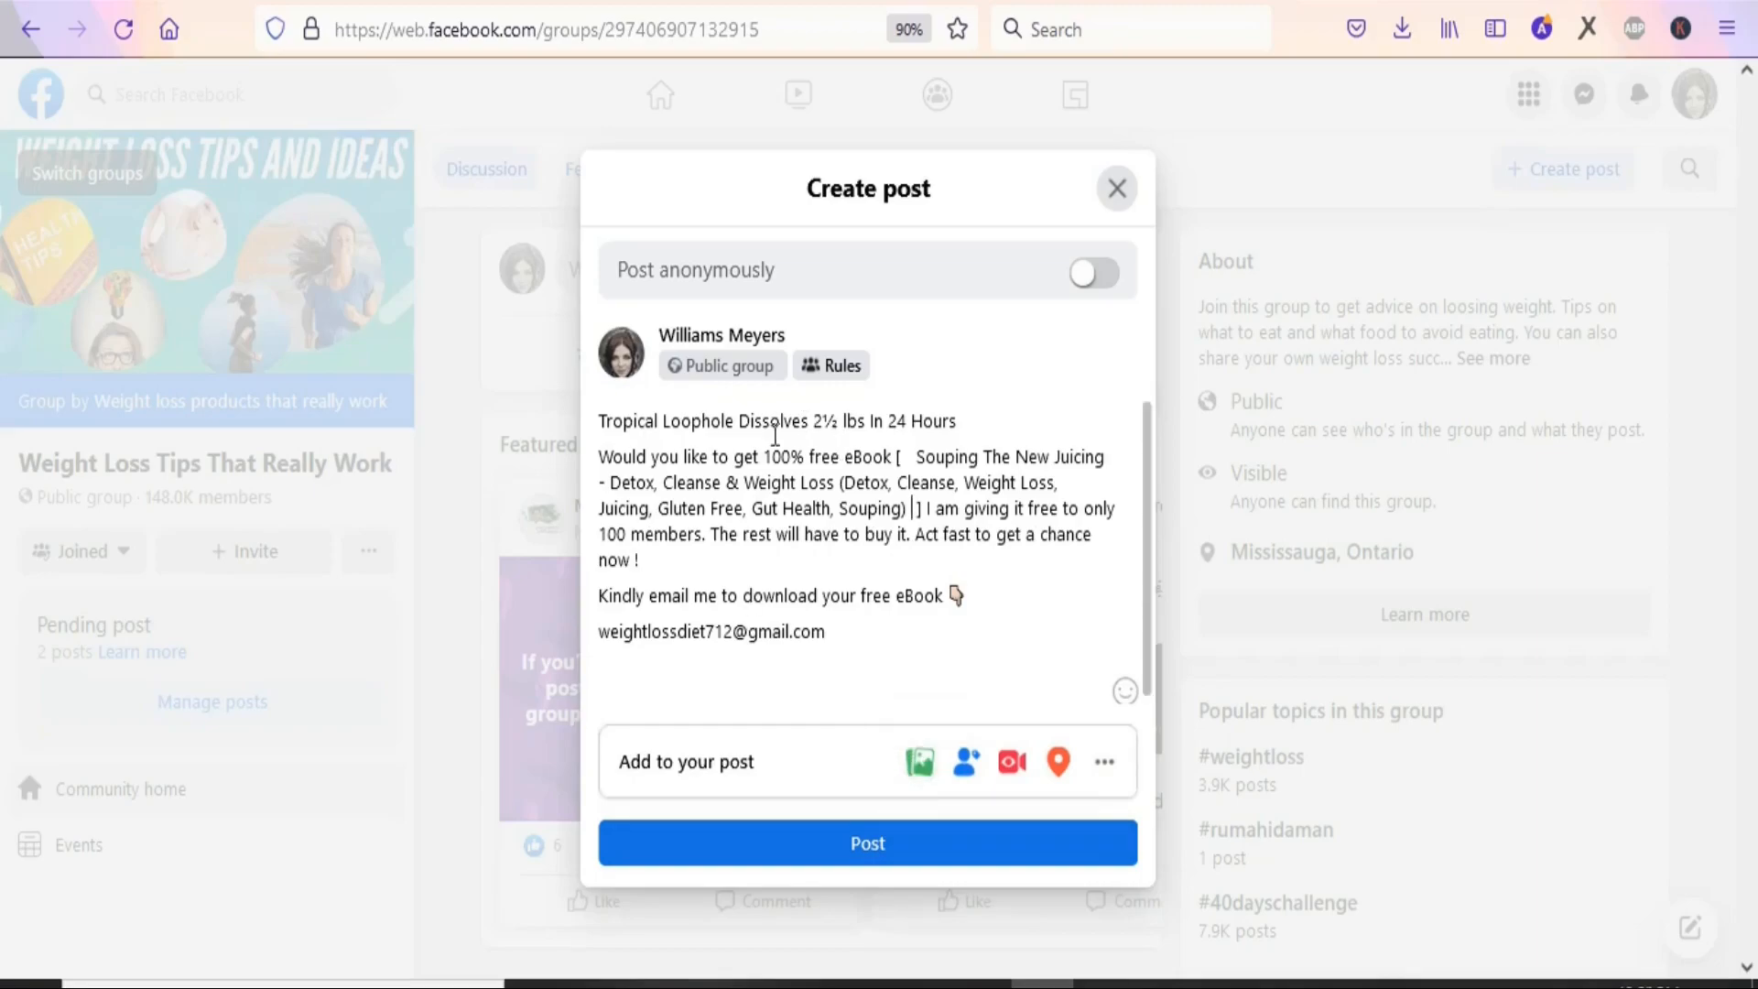
Step: Attach the pink "I AM STEPPING INTO THE MOST SUCCESSFUL" quote image, check the post preview, and publish it to the group
left_click(924, 777)
mouse_move(1147, 464)
left_mouse_down()
mouse_move(1141, 661)
mouse_move(1158, 549)
mouse_move(1141, 469)
left_mouse_up()
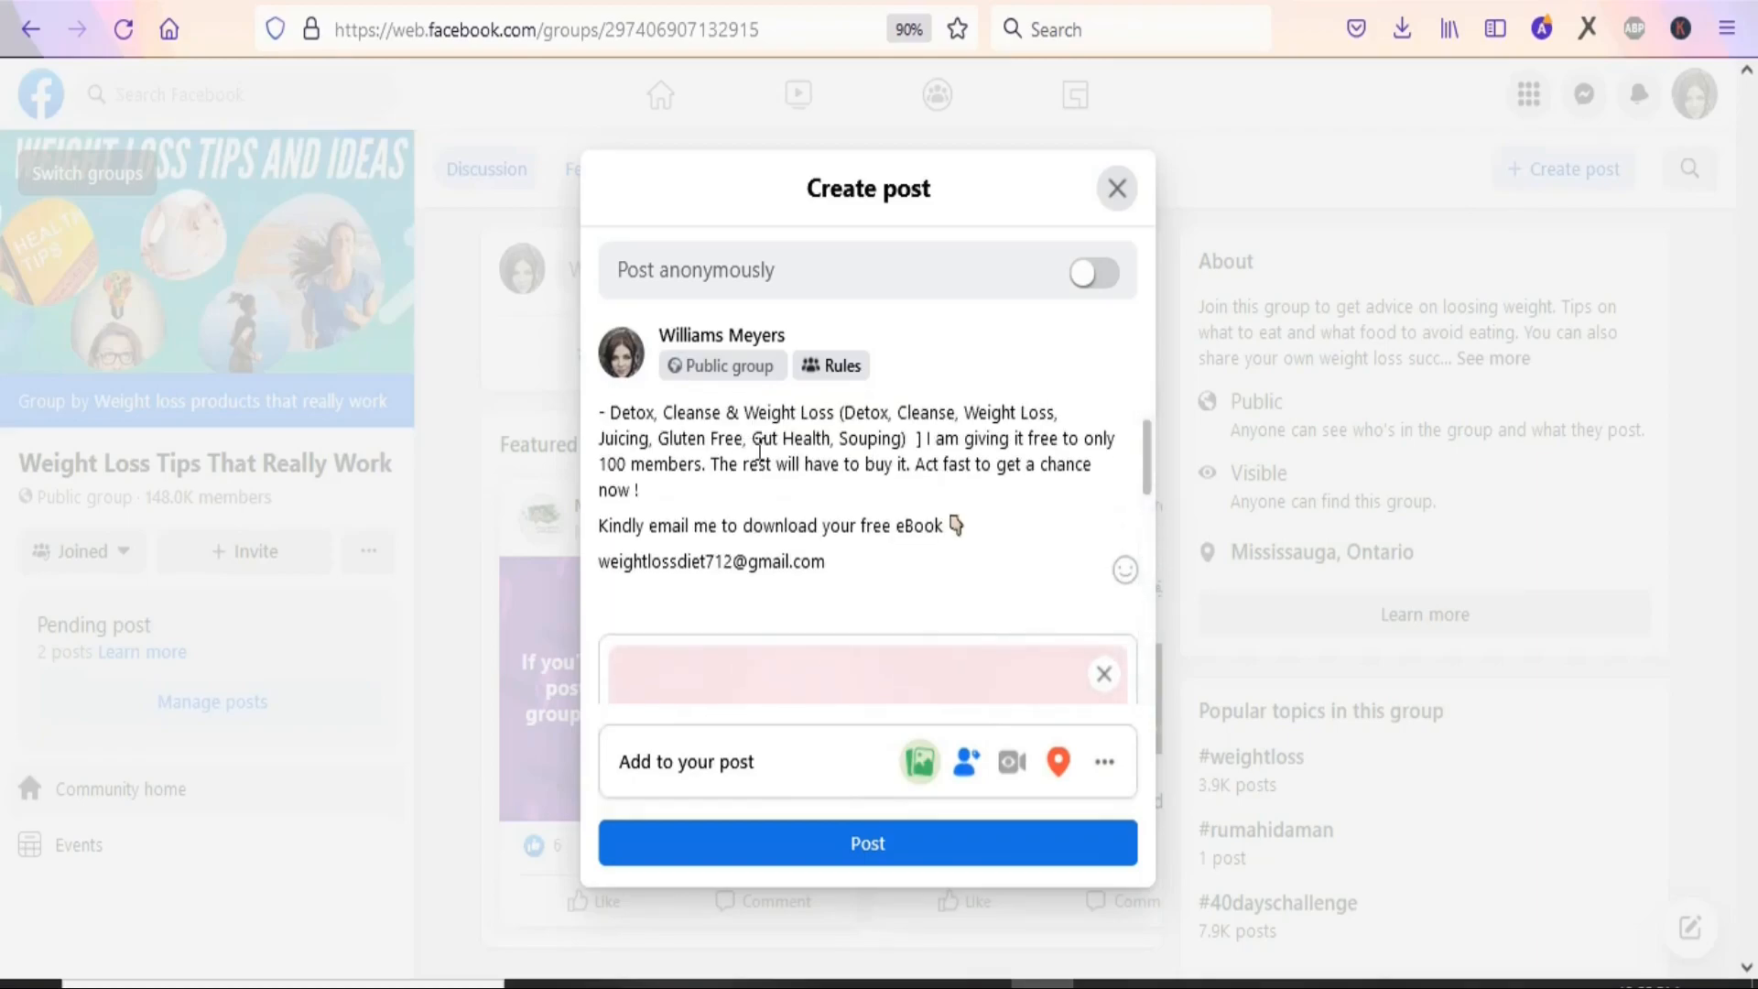
scroll(1145, 471, "down", 3)
scroll(1149, 468, "up", 5)
scroll(1150, 494, "down", 1)
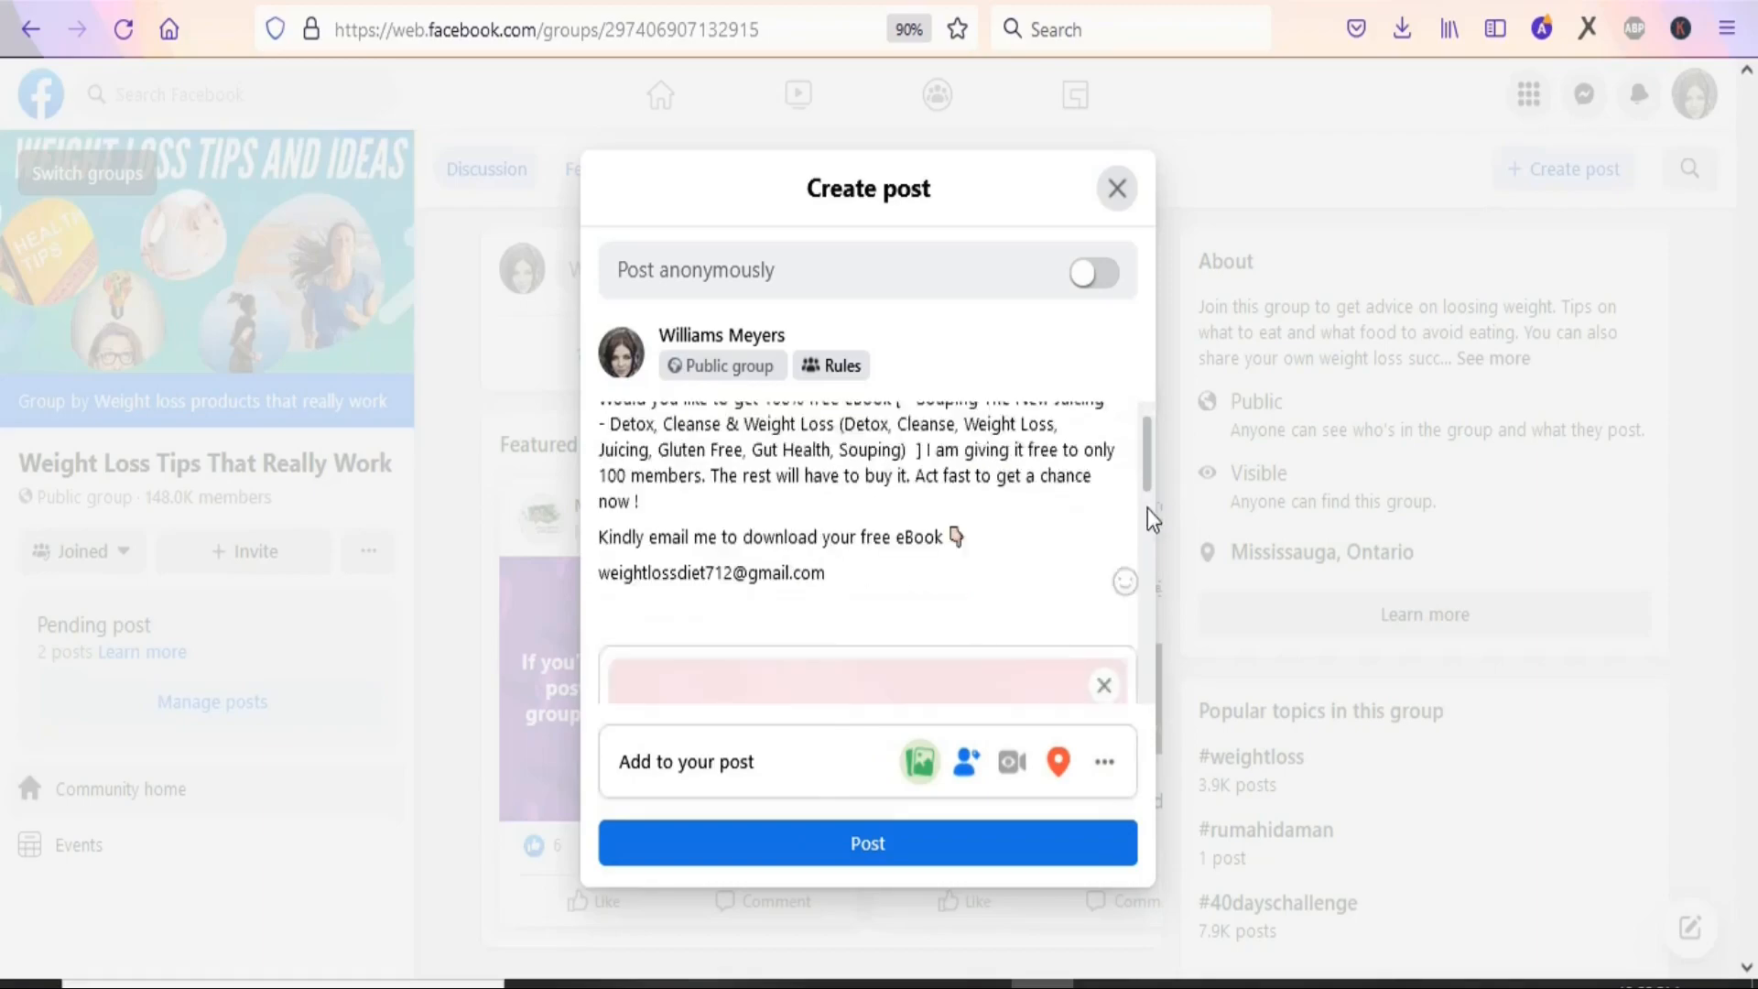
scroll(1150, 541, "down", 3)
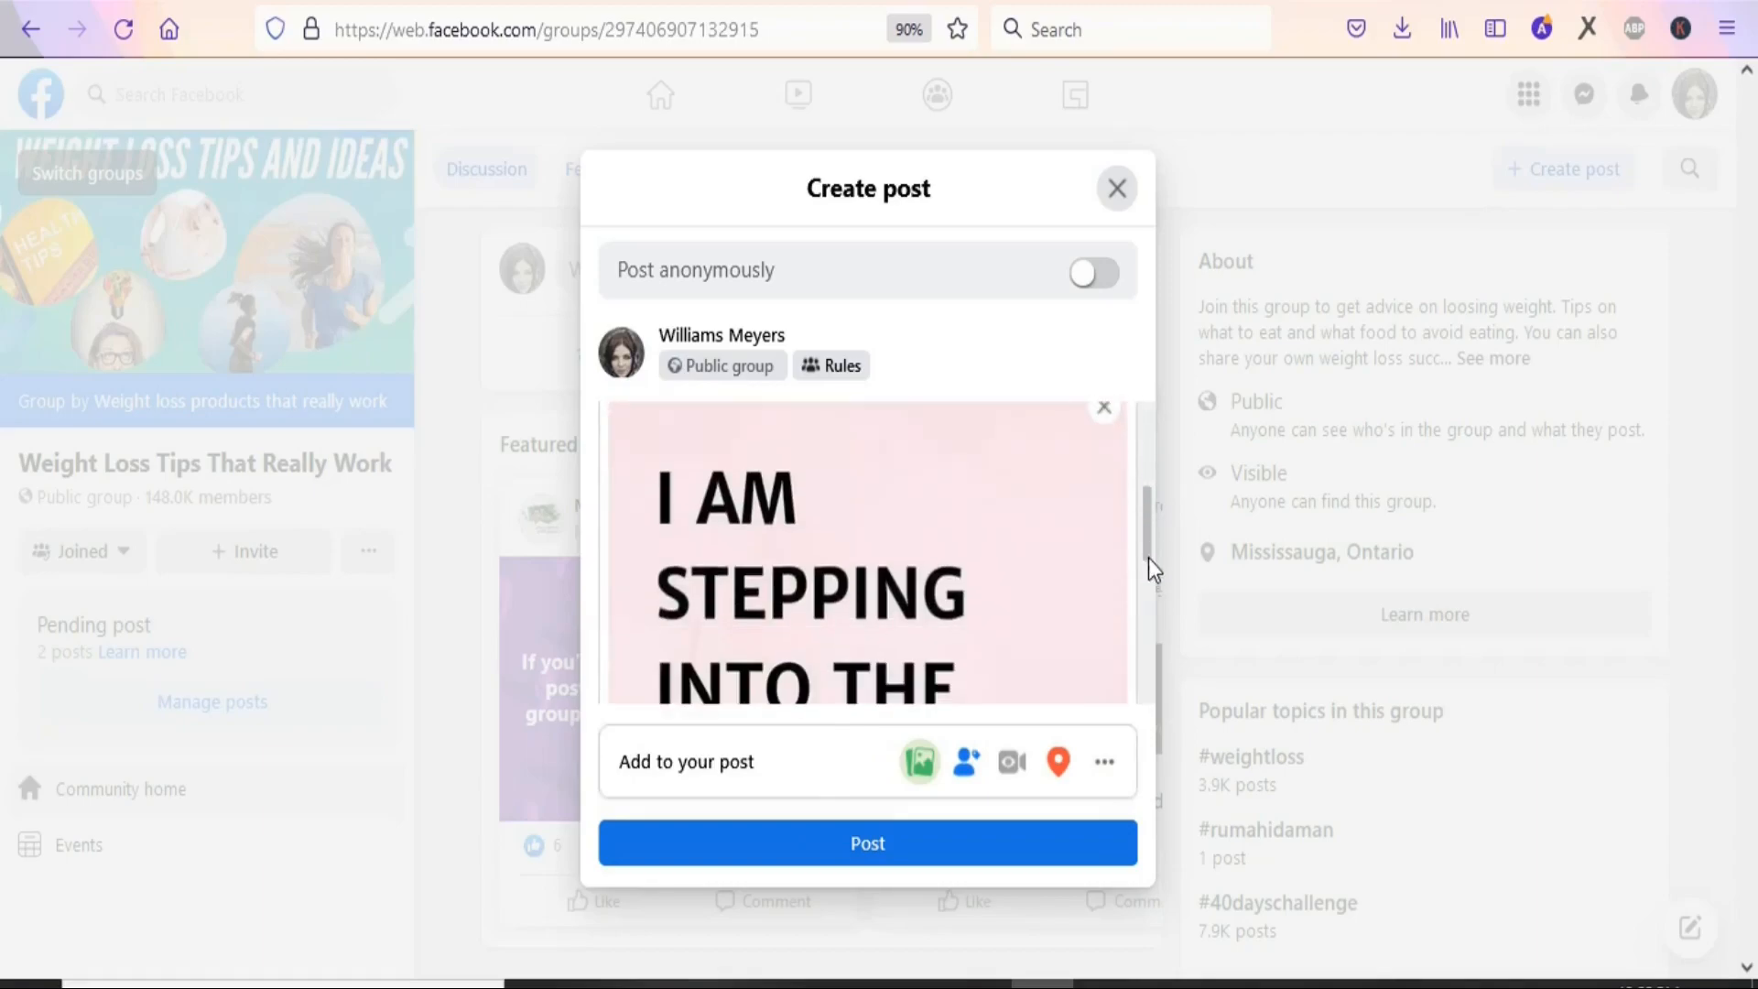
left_click(868, 844)
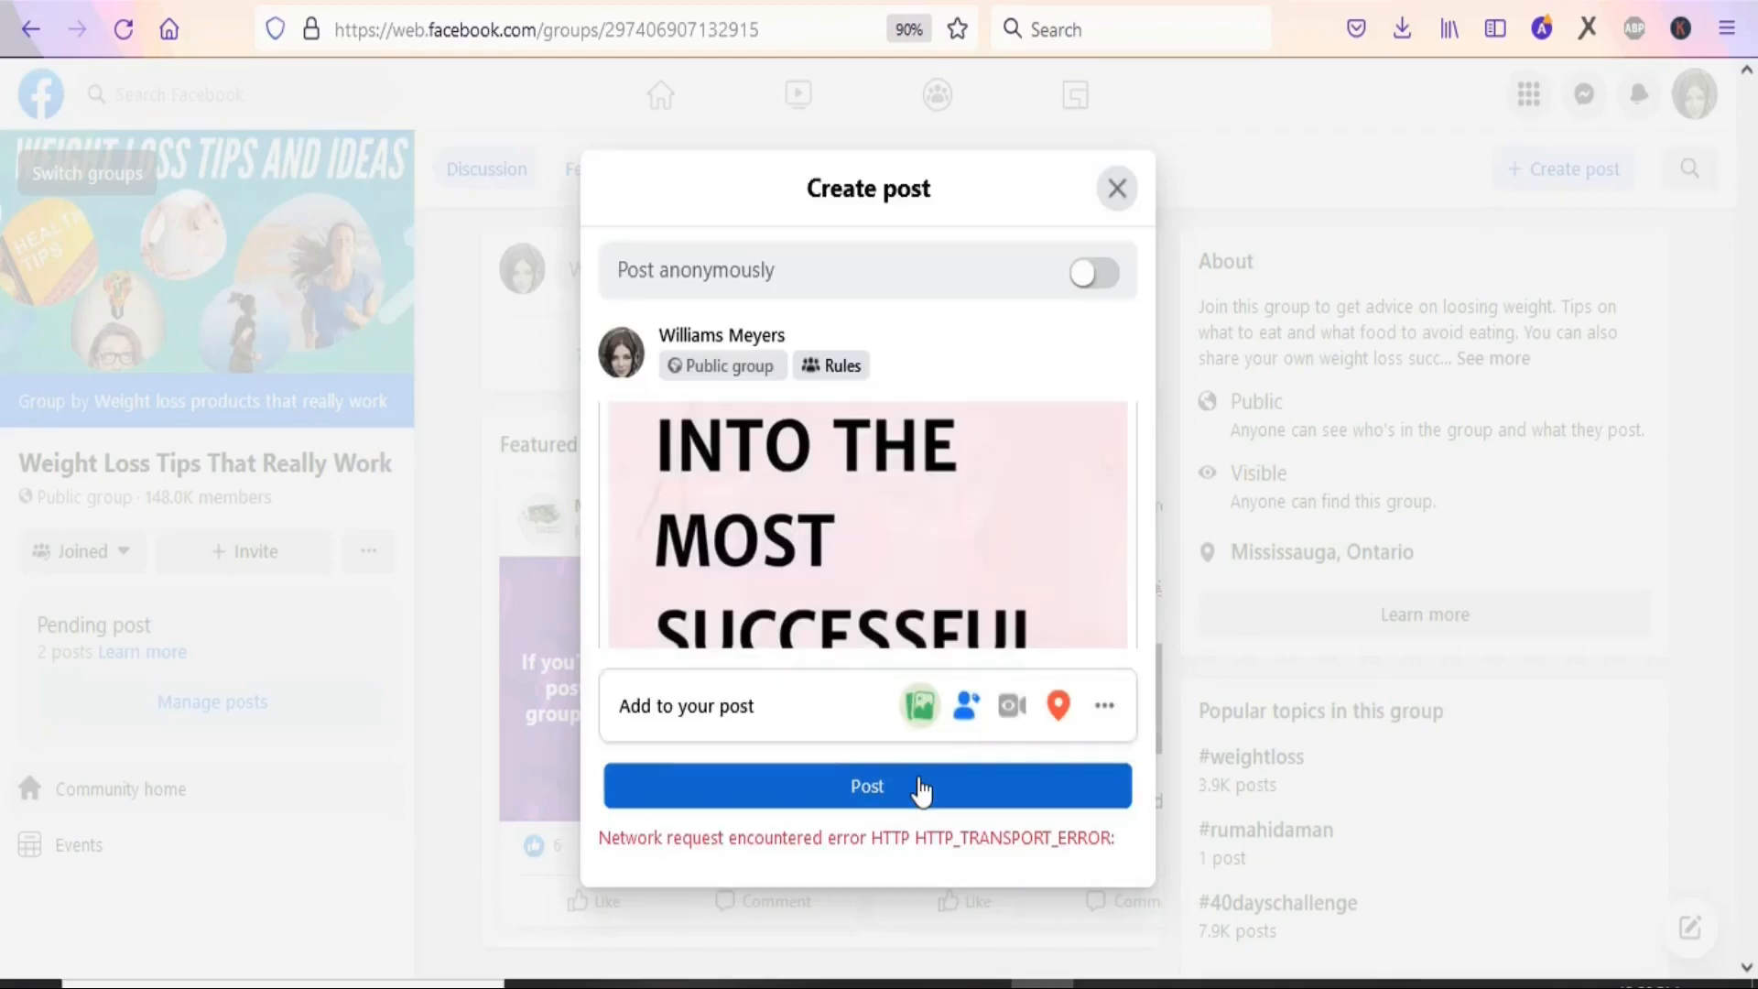
left_click(915, 785)
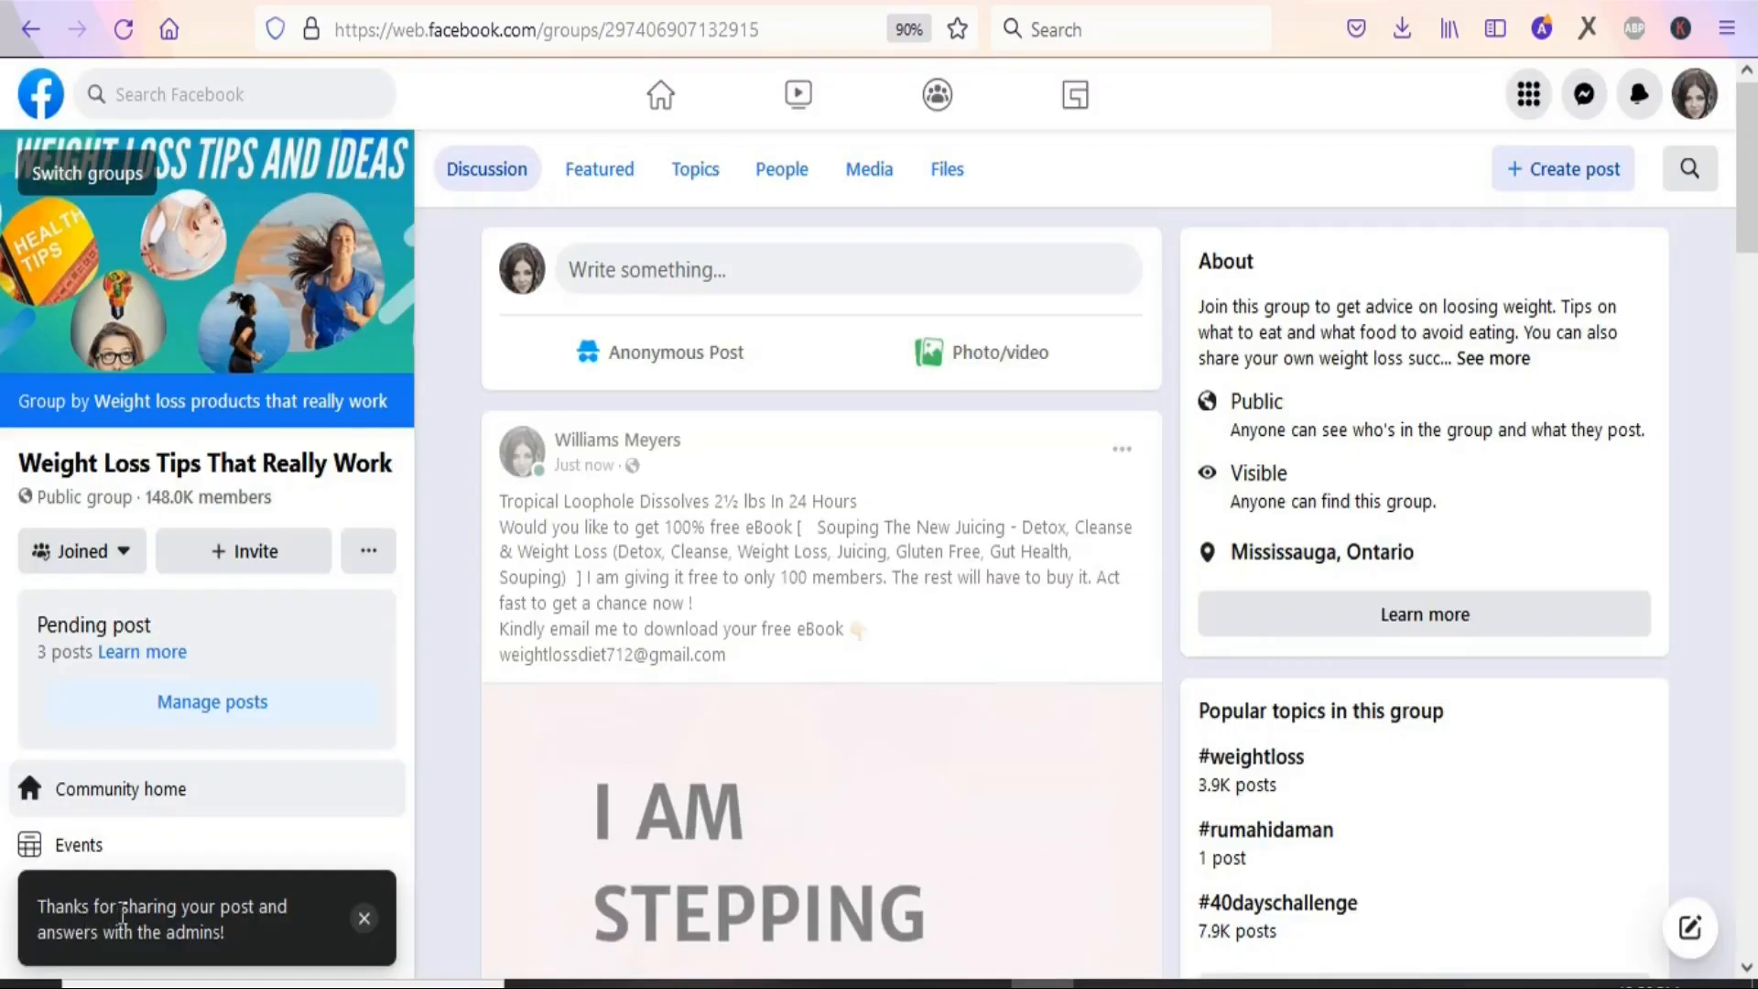